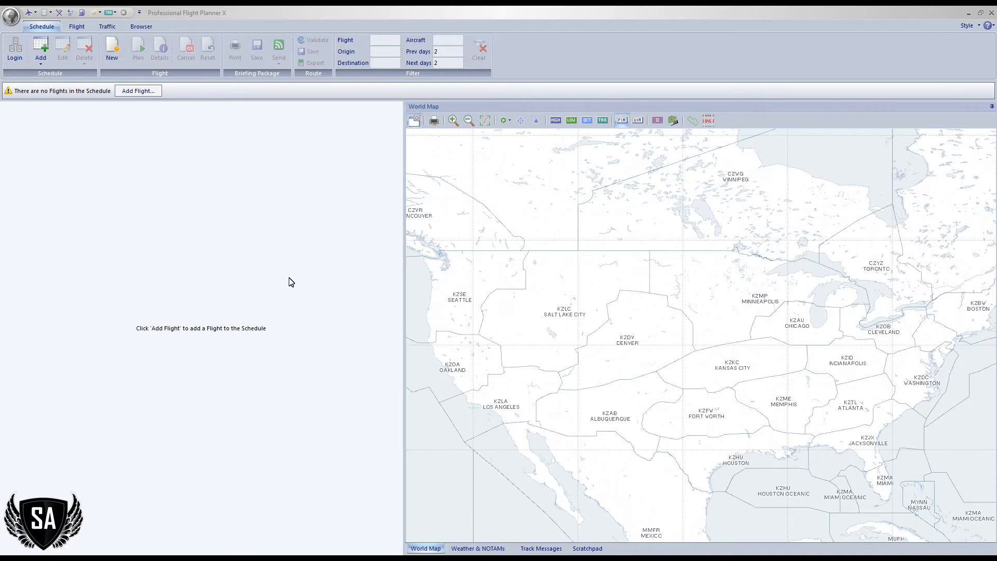
- Start adding a flight to the schedule and check the KJFK to EDDF flights on FlightAware in the browser
click(139, 92)
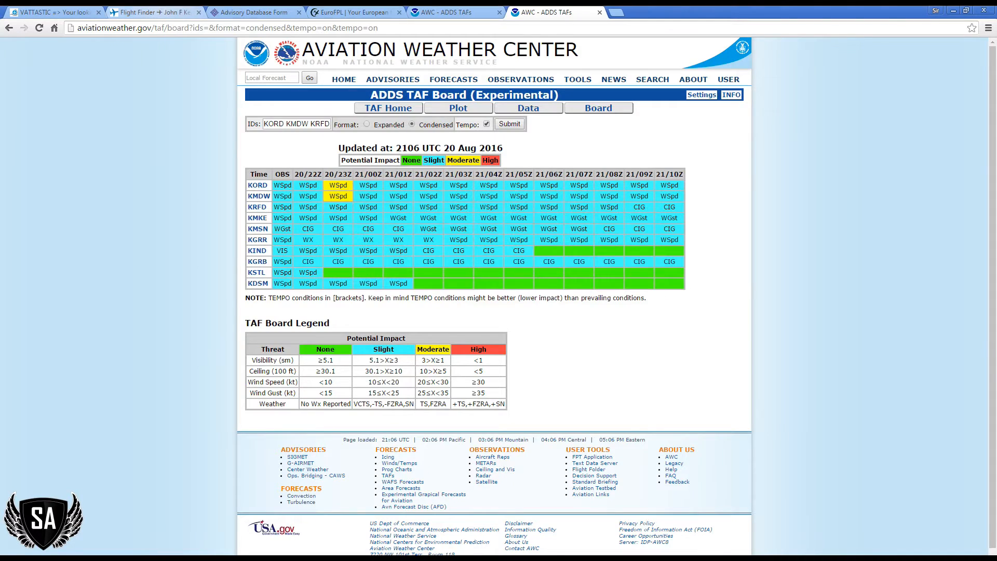
click(150, 12)
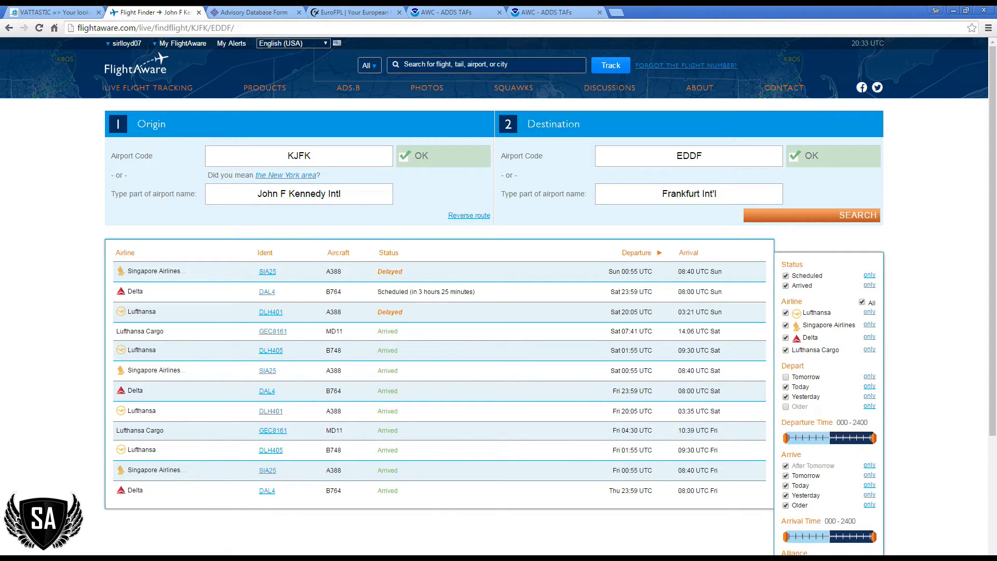
key(alt+Tab)
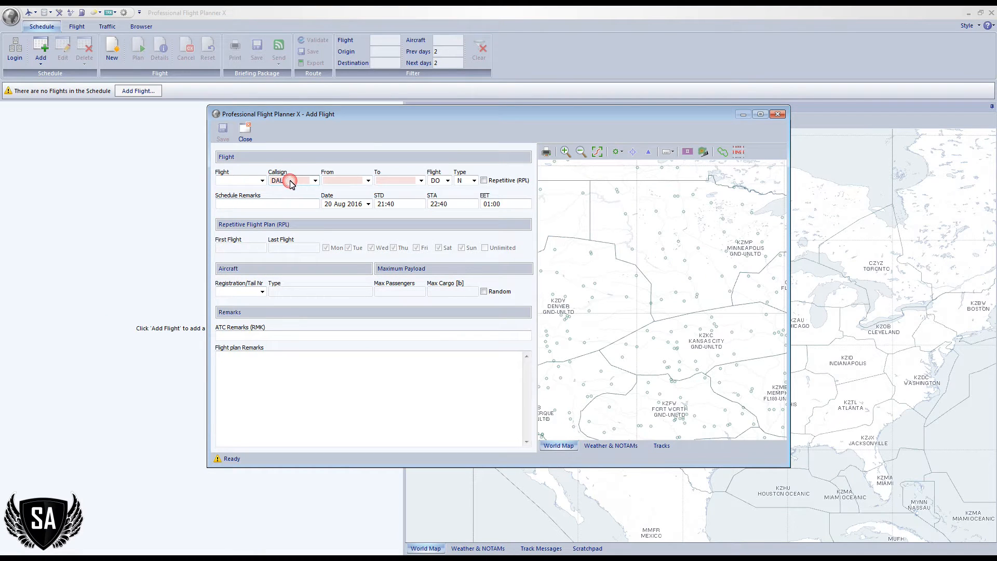
- Enter callsign DAL 4, origin KJFK and destination EDDF for the new flight
click(292, 184)
text(DAL 4)
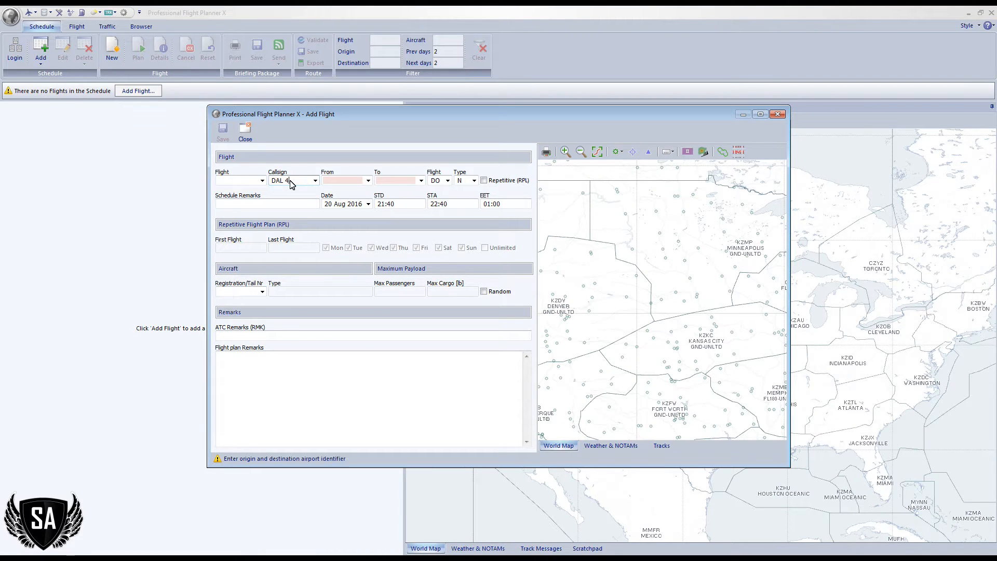
key(Tab)
text(KJFK)
key(Tab)
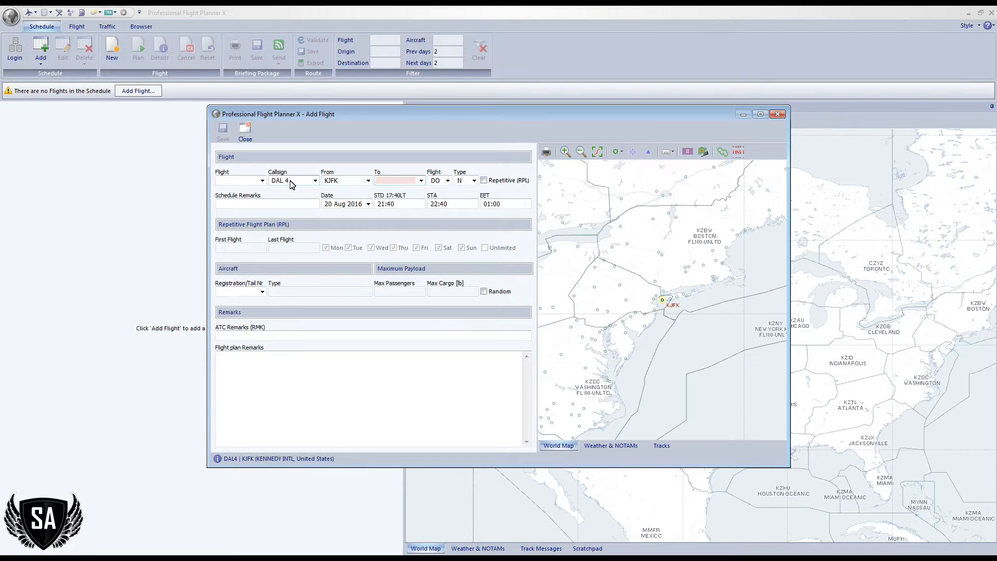
text(EDDF)
key(Tab)
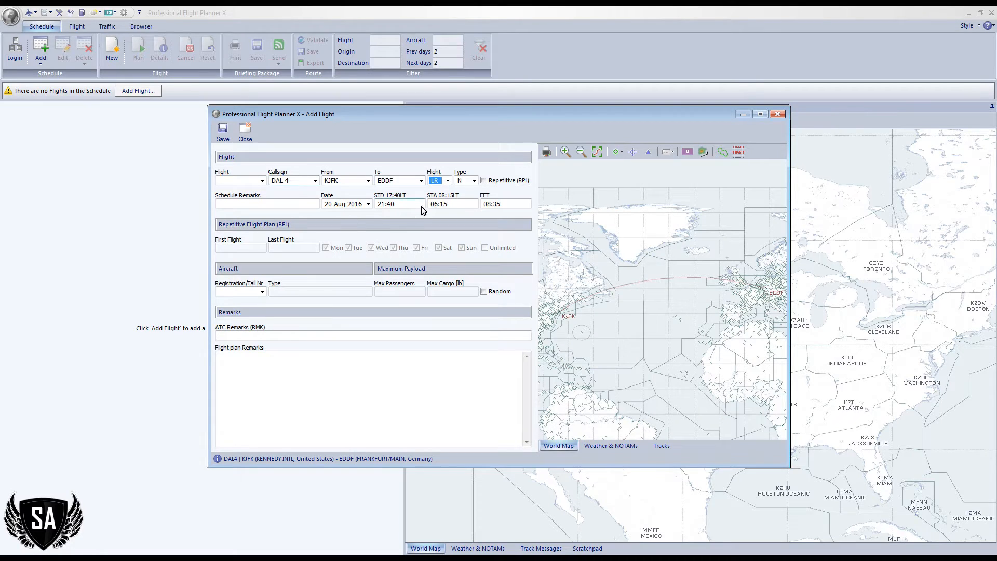
- Set the flight category to International (INT) and the flight type to S
click(448, 181)
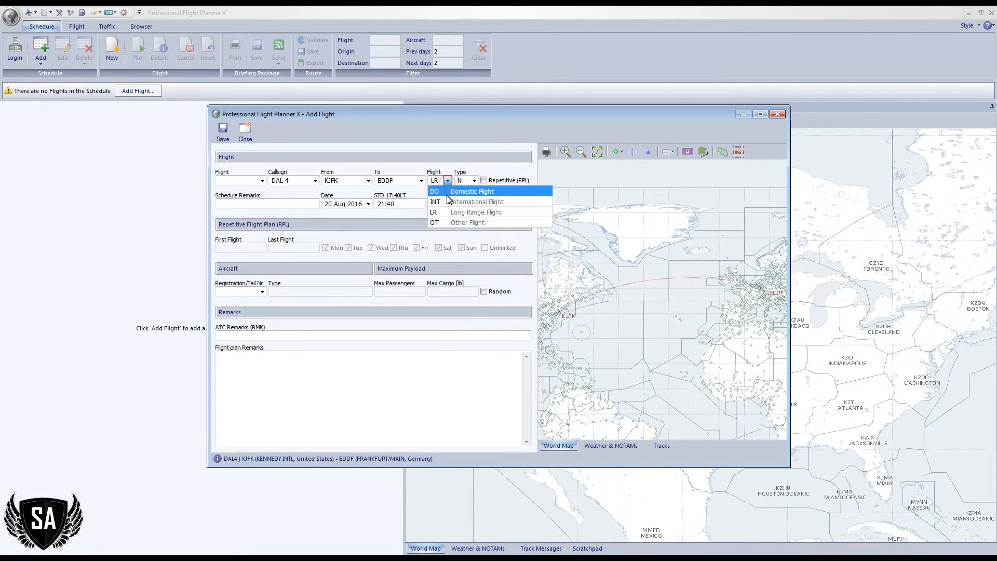
click(448, 201)
click(471, 184)
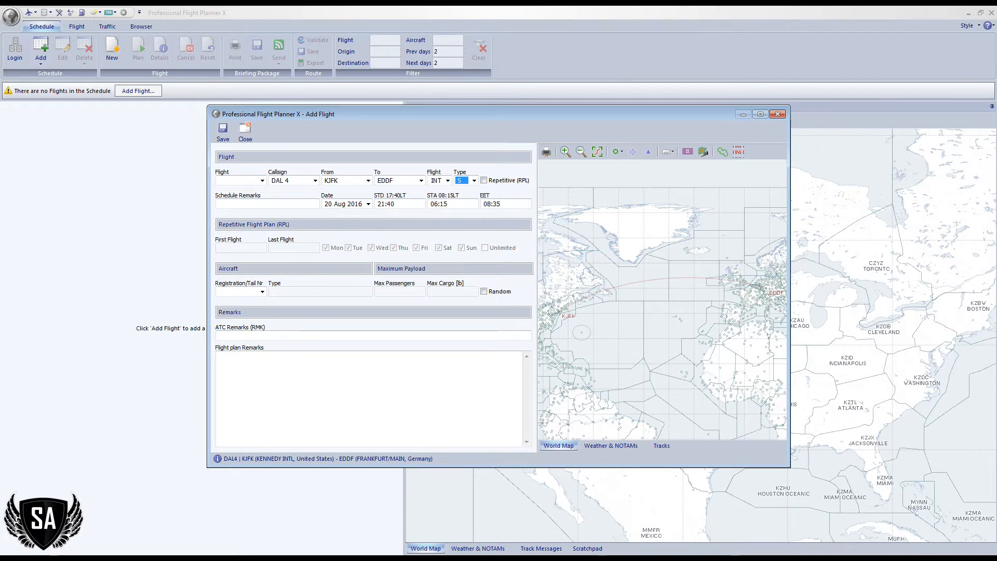
- Look up the DAL4 schedule on FlightAware, then set the planner's departure time to 23:59 and arrival time to 07:40
key(alt+Tab)
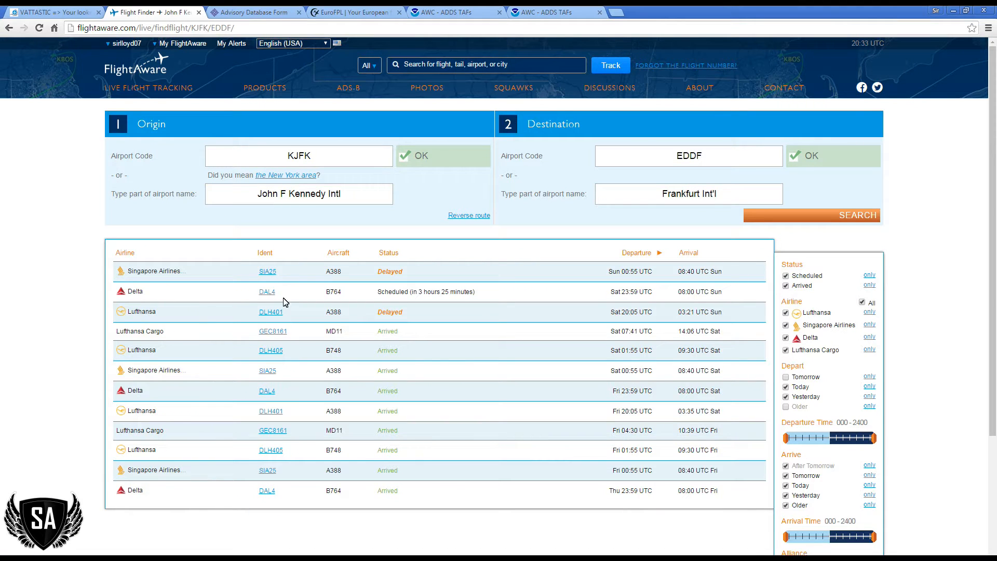
click(266, 292)
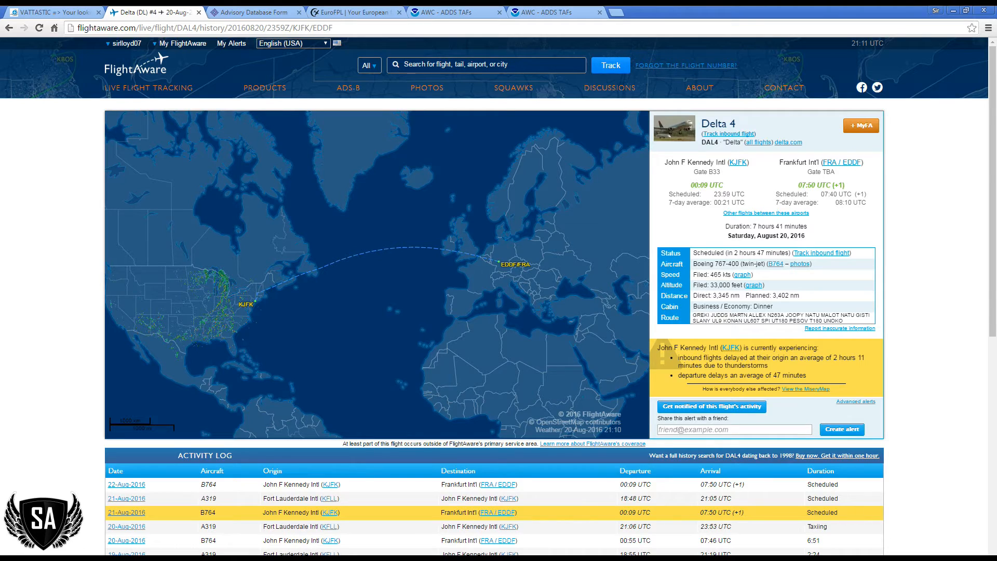
key(alt+Tab)
click(395, 204)
text(2359)
key(Tab)
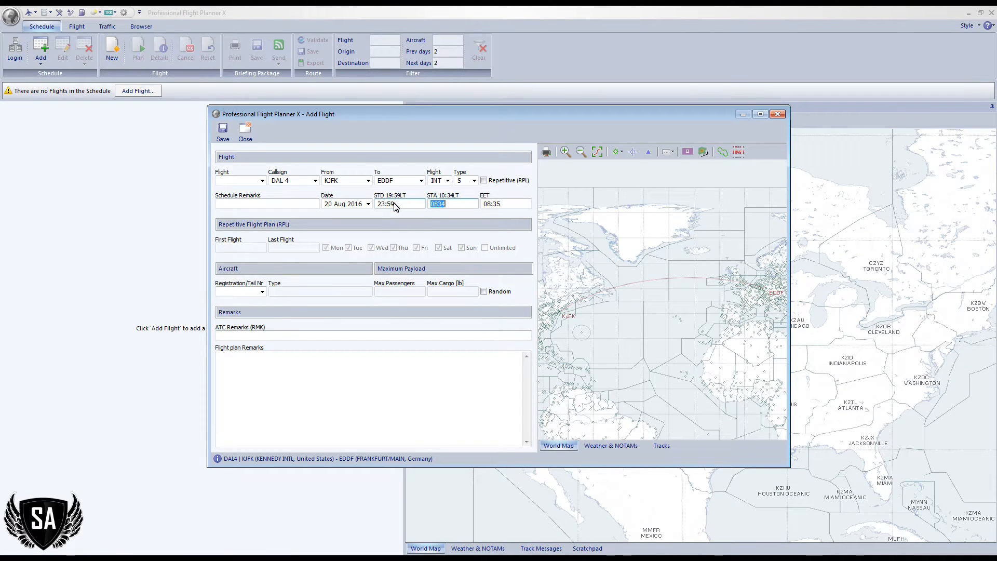
text(0740)
- Assign aircraft N777UA to the flight, set its category back to INT and save it to the schedule
click(262, 294)
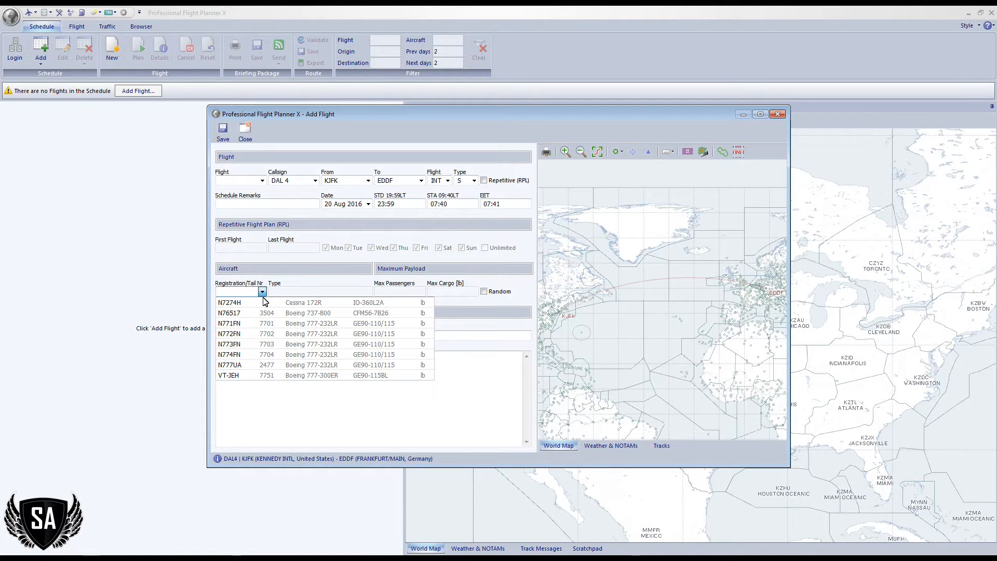
click(280, 365)
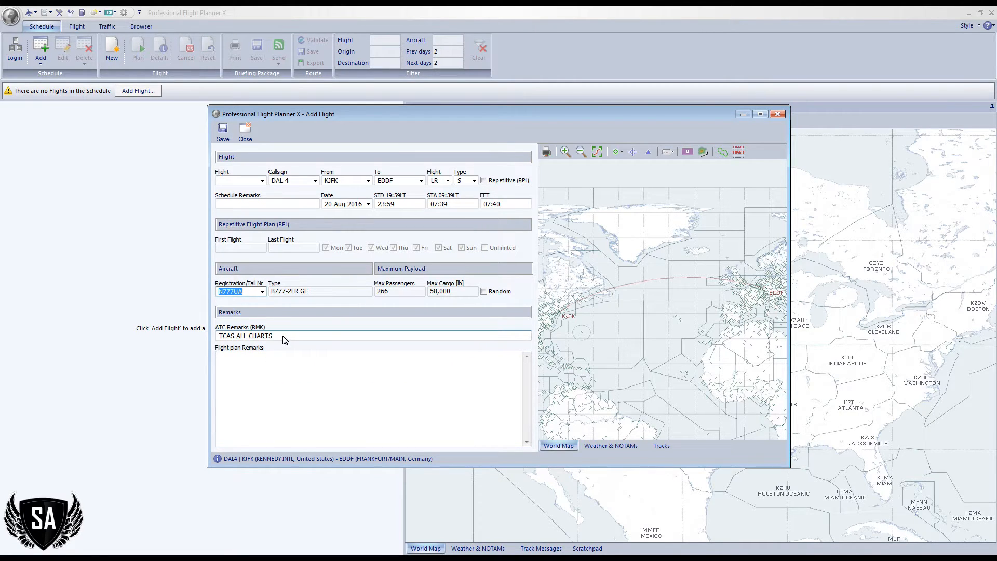
click(448, 180)
click(450, 203)
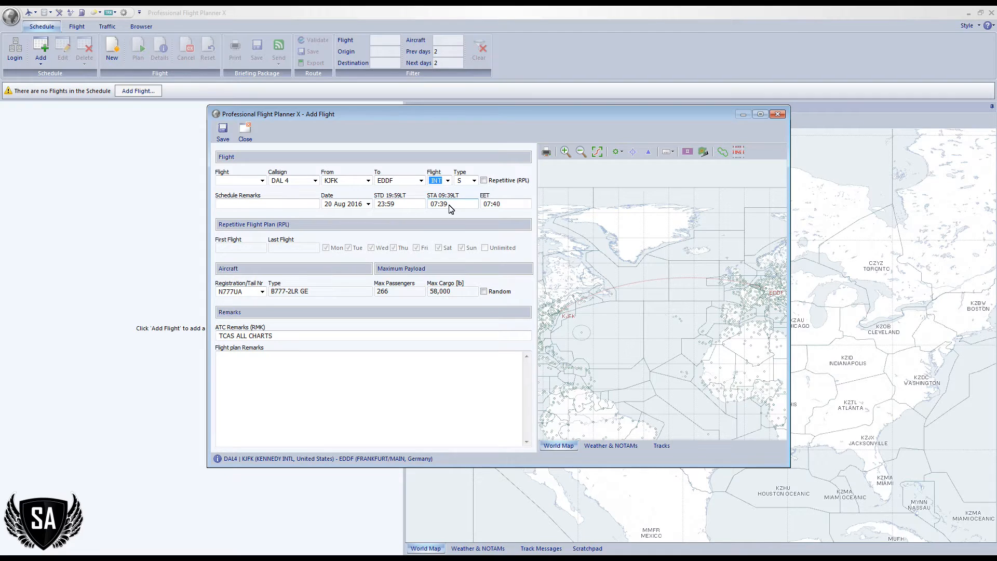
click(223, 130)
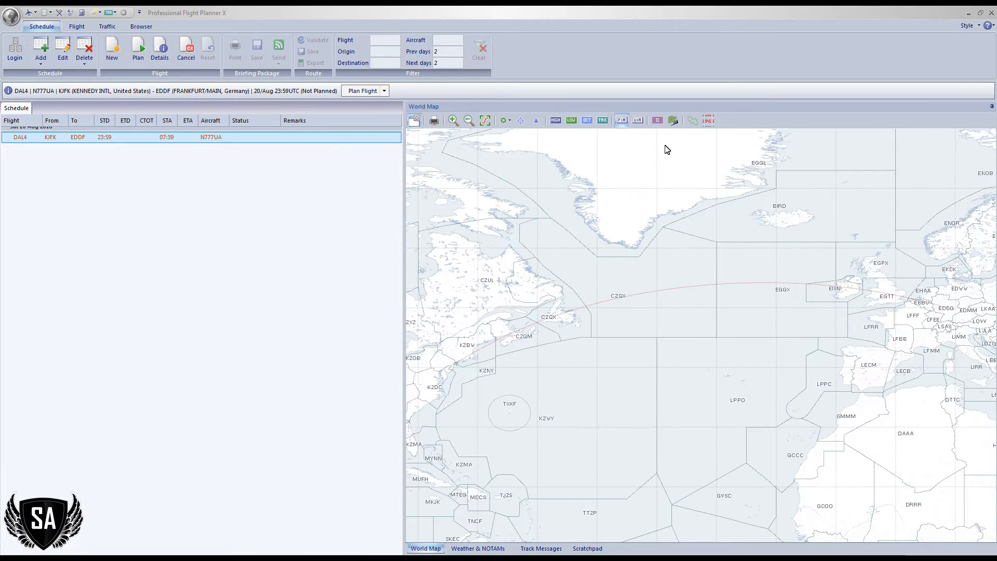
- Hide the FIR boundaries on the world map and display the eastbound NAT tracks
click(622, 121)
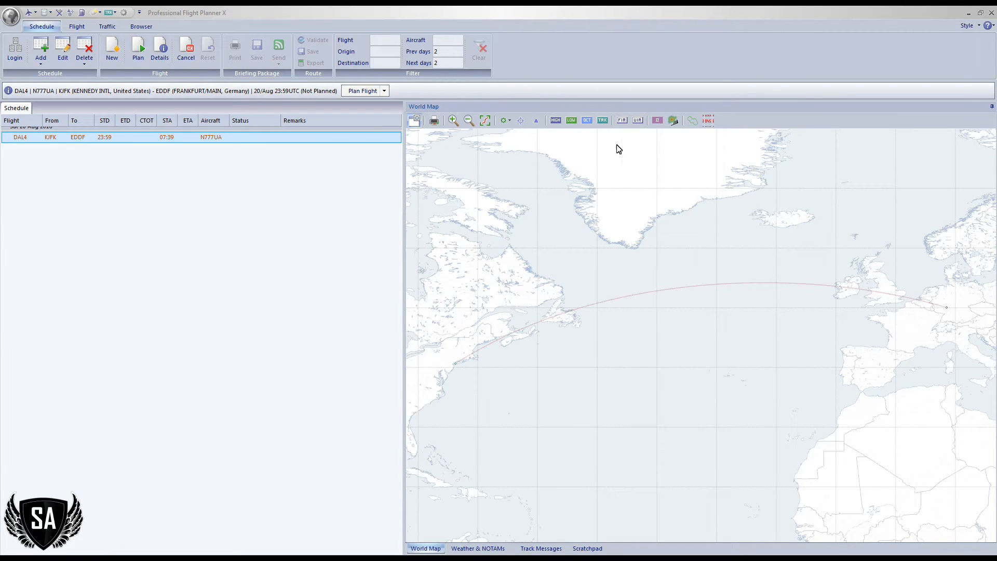
click(602, 121)
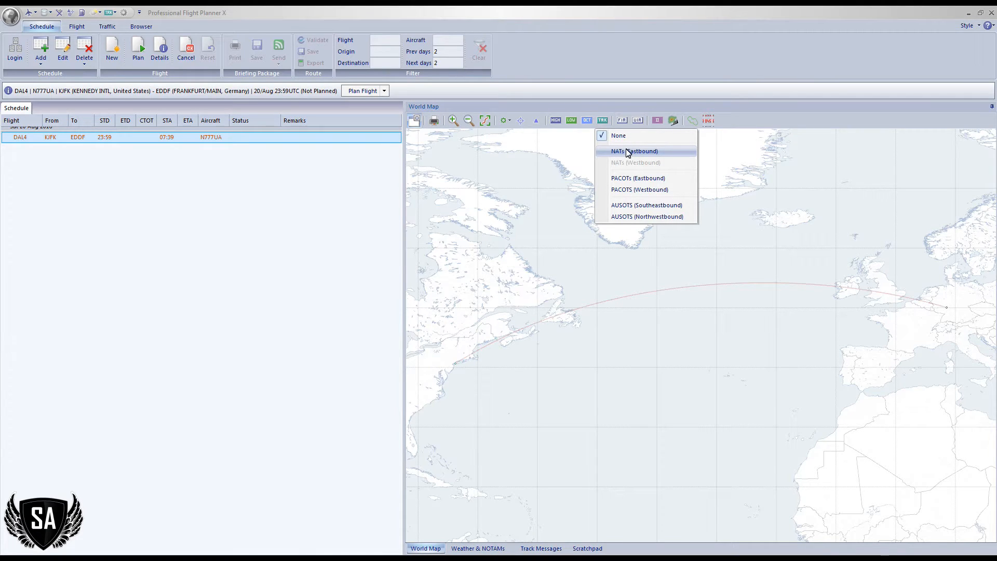
click(628, 153)
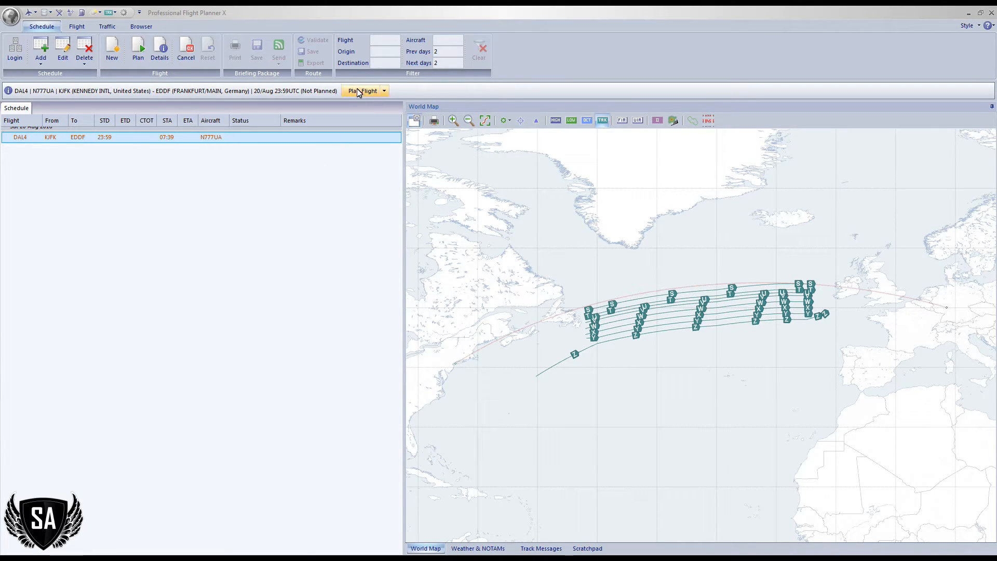
- Open the scheduled DAL4 flight for planning and select 13R as the take-off runway
double_click(369, 137)
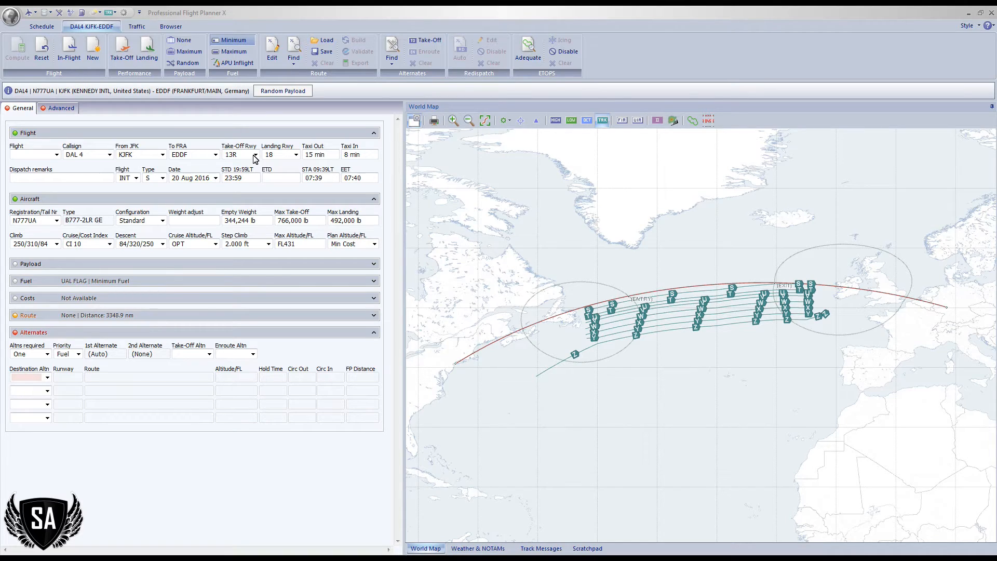
click(163, 155)
click(163, 155)
click(256, 155)
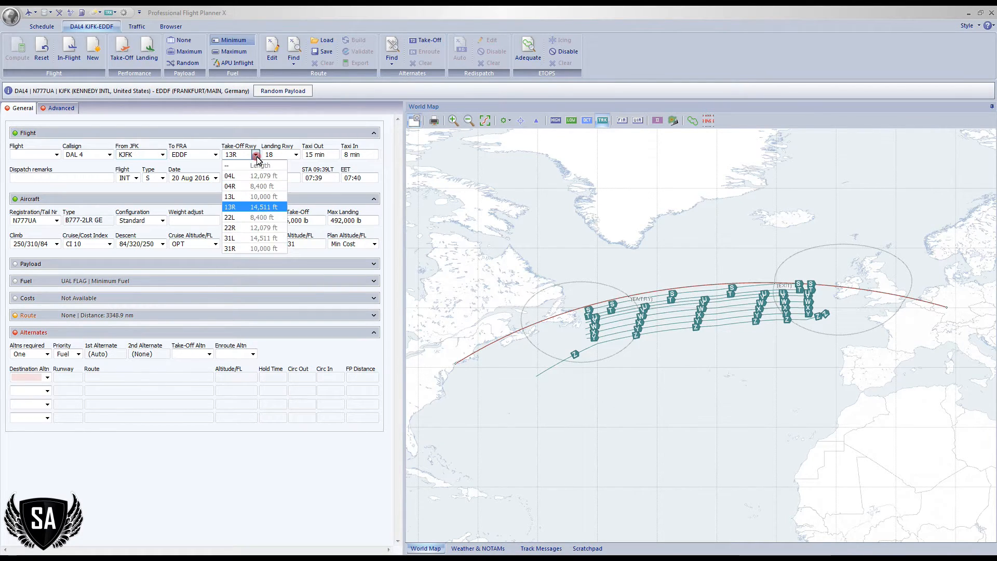
click(261, 208)
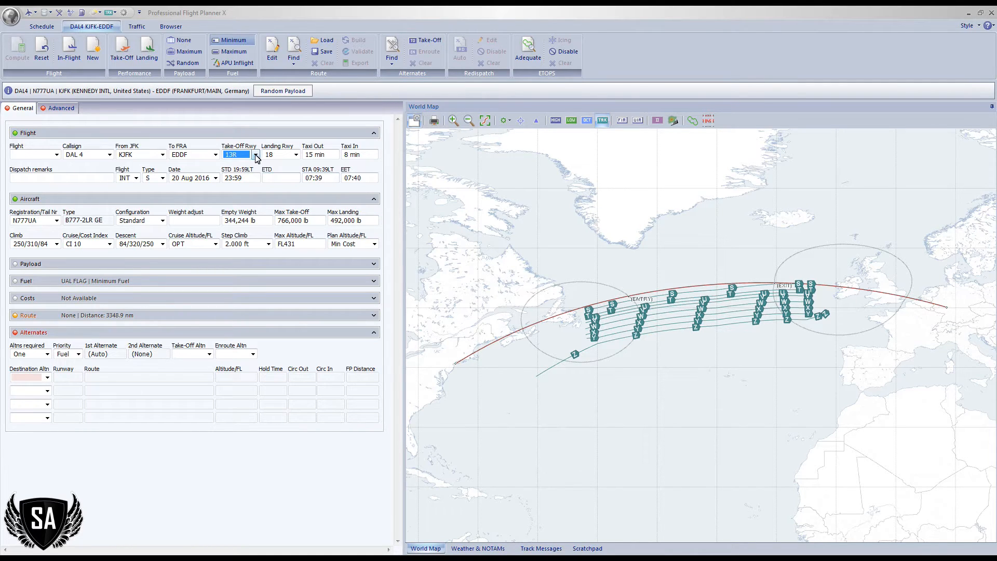
- Set the landing runway at EDDF to 25R
click(295, 154)
click(295, 155)
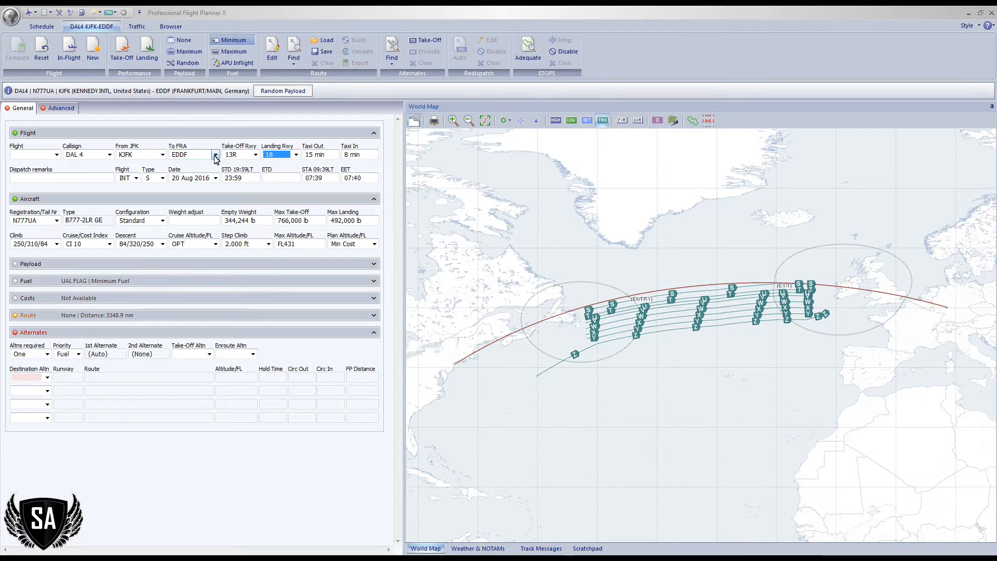
click(296, 156)
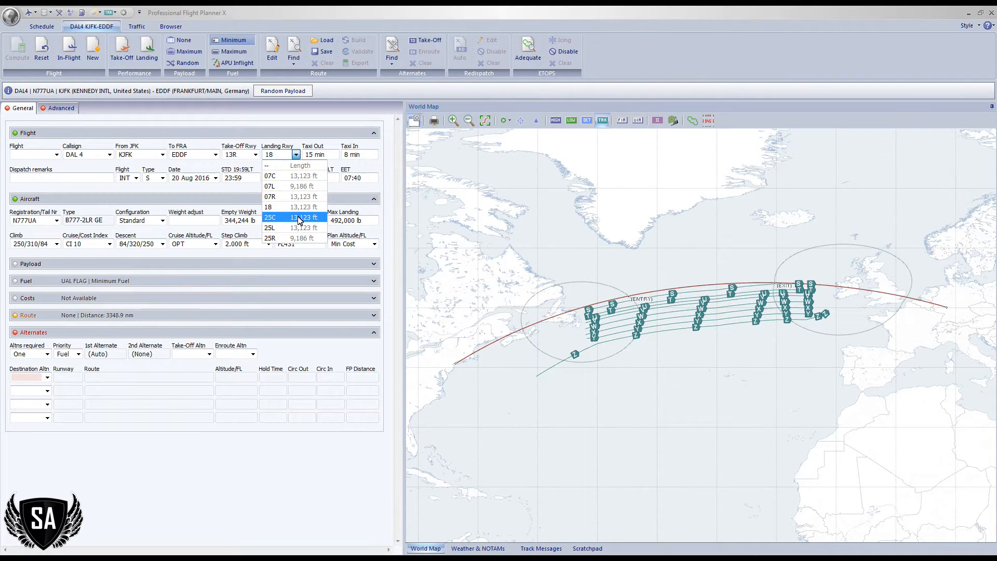
click(297, 238)
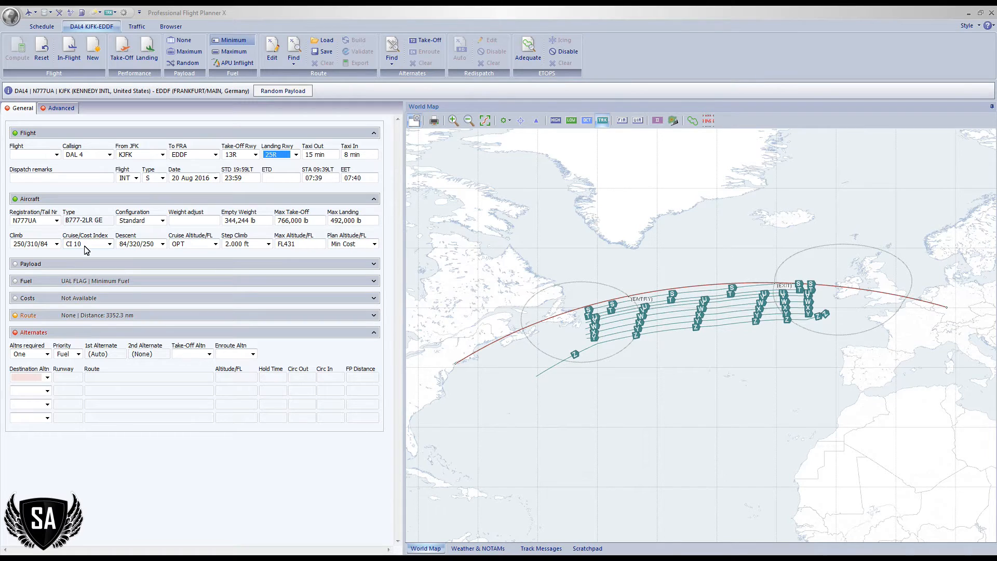
- Expand the payload details and set the zero fuel weight to 410,000 lb
click(93, 265)
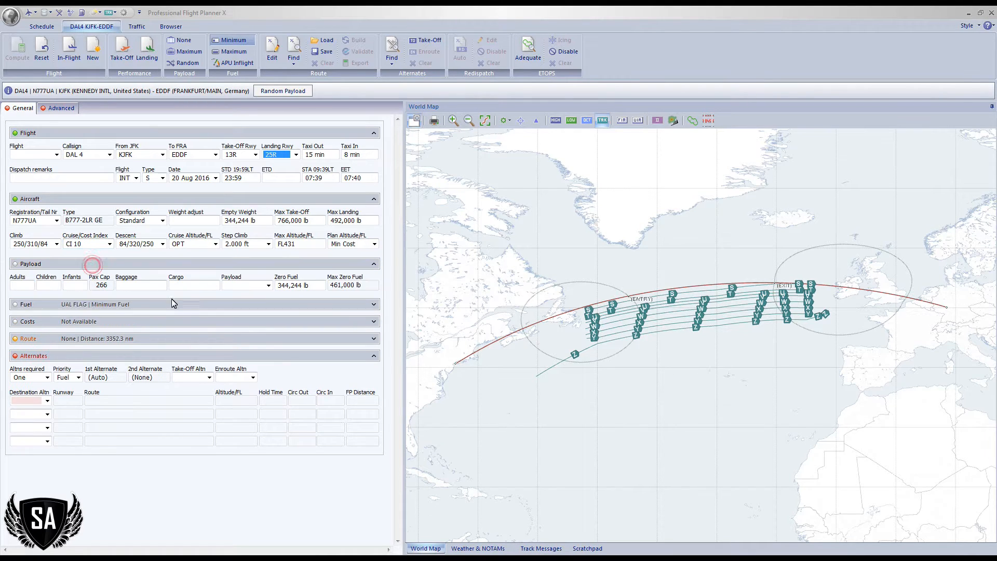
click(298, 288)
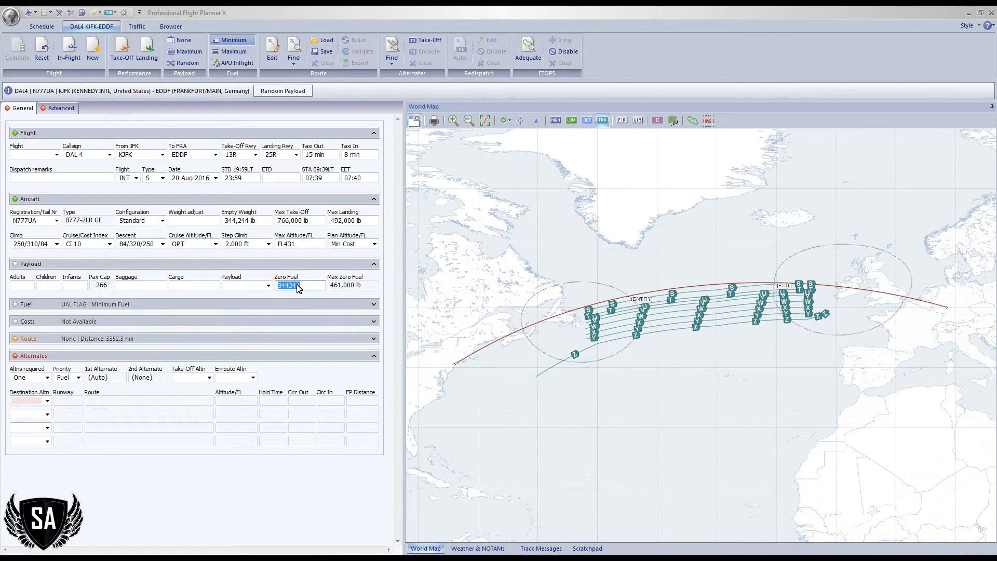
text(410000)
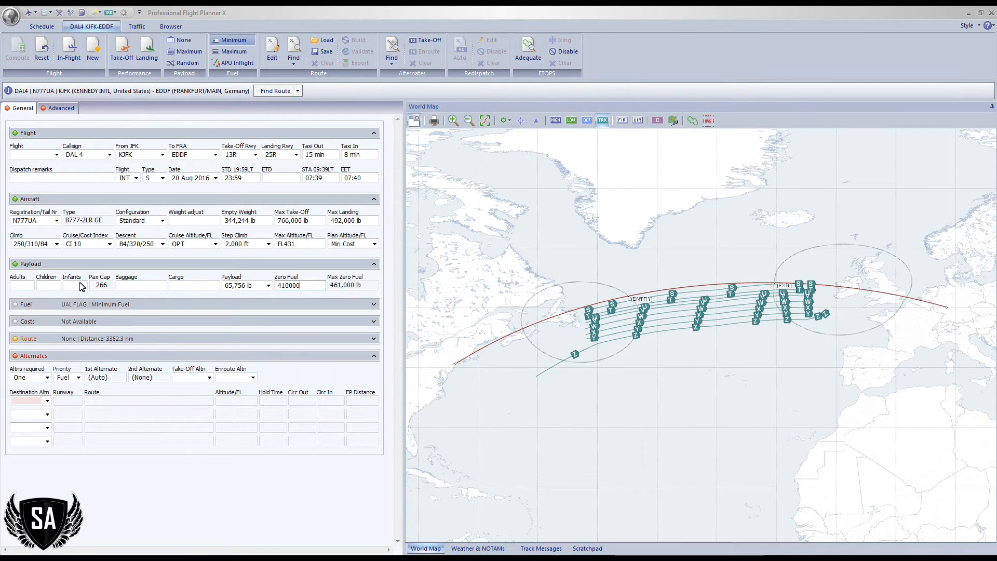
- Expand the fuel details and change the fuel policy to US Flag (Jet)
click(131, 307)
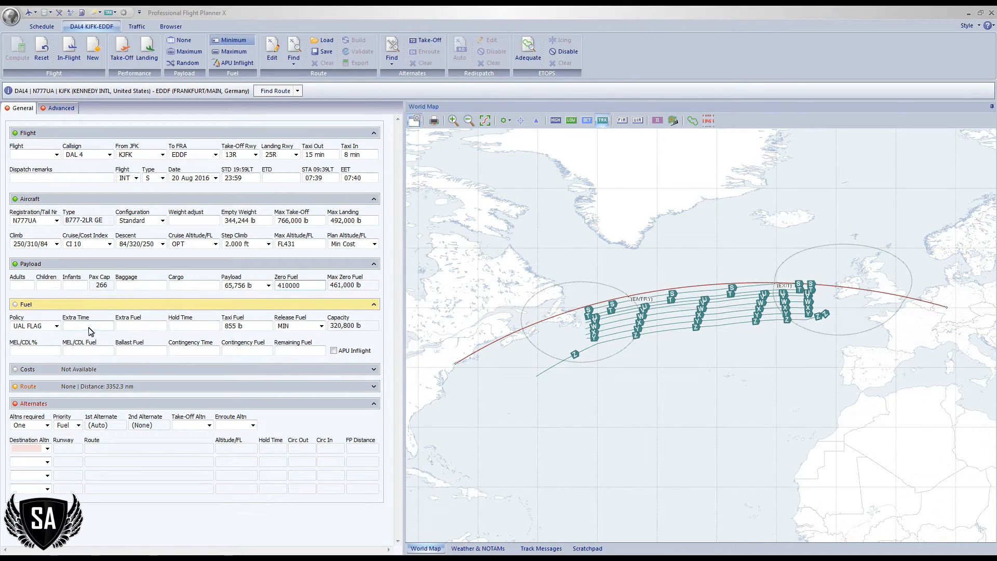
click(56, 326)
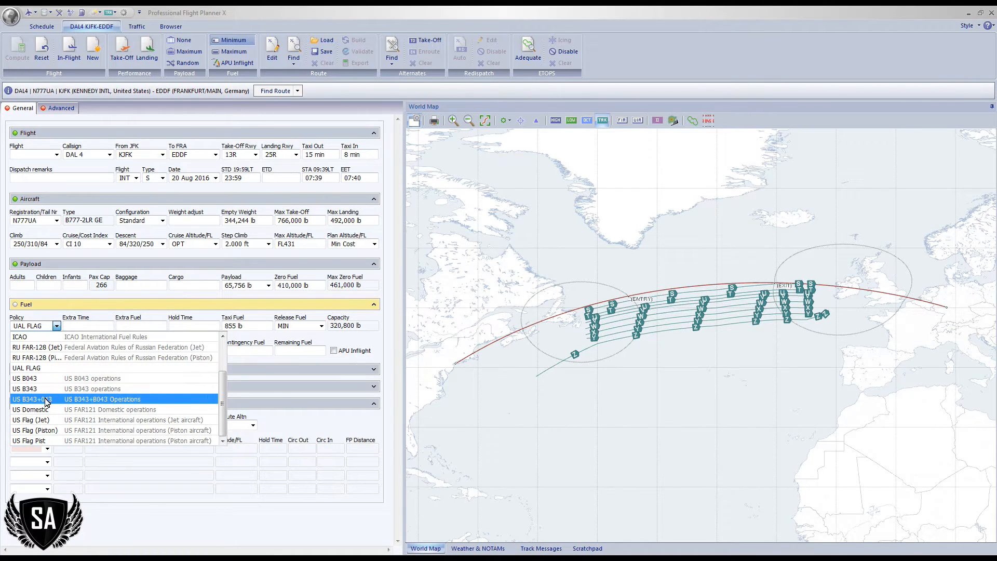
click(53, 420)
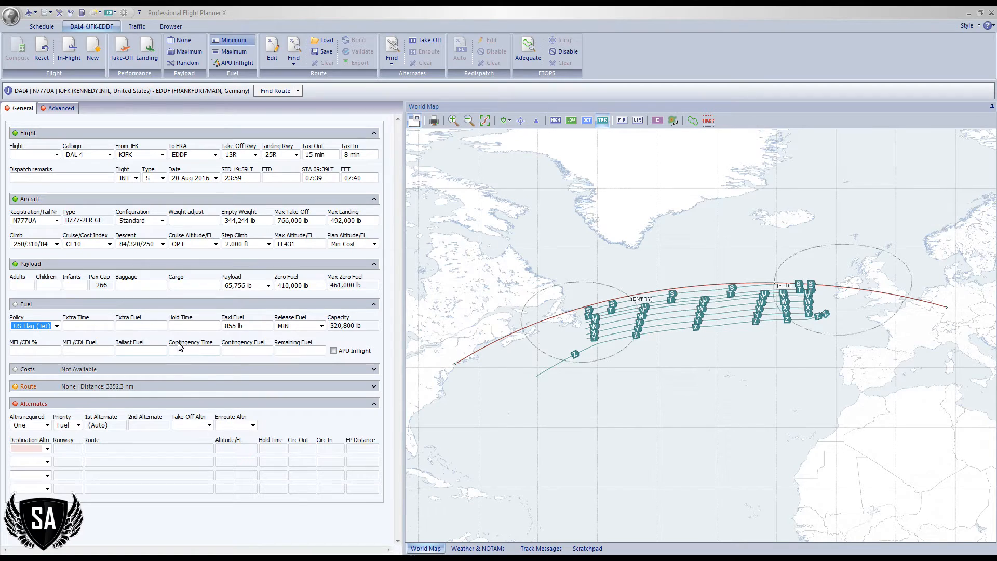
click(88, 328)
- Look over the cost fields, collapse them again, and expand the route section to view its route source options
click(83, 371)
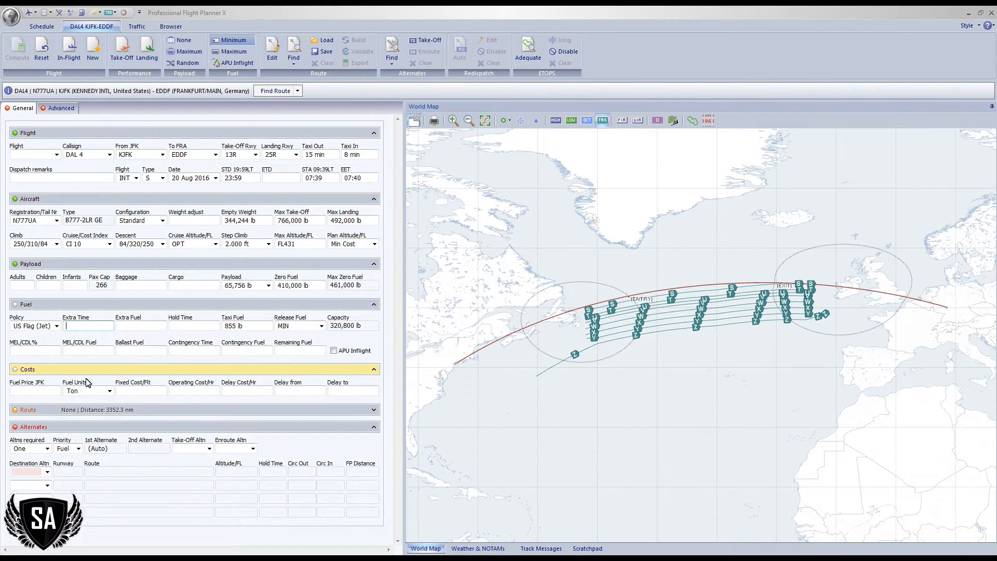
click(86, 374)
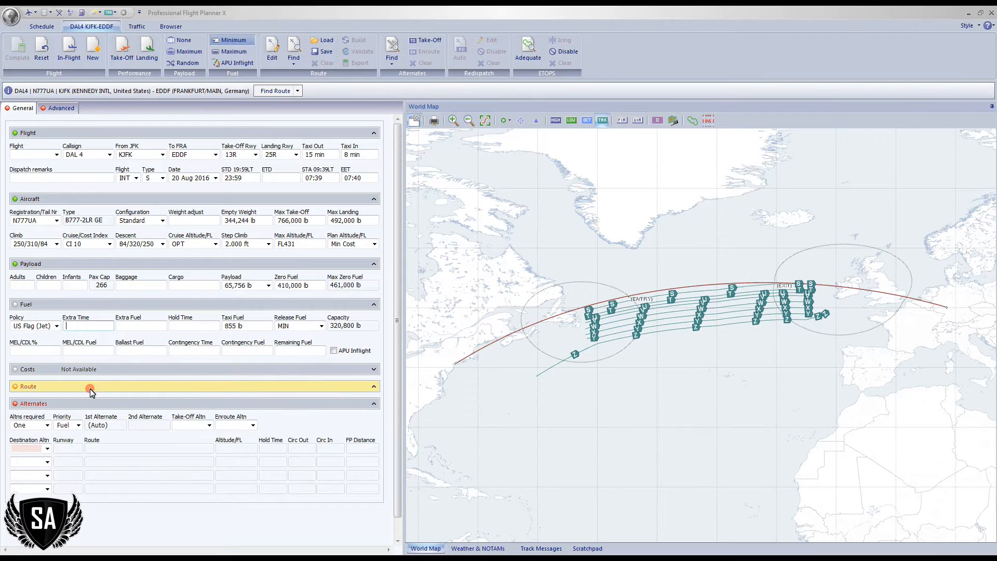
click(89, 387)
click(78, 409)
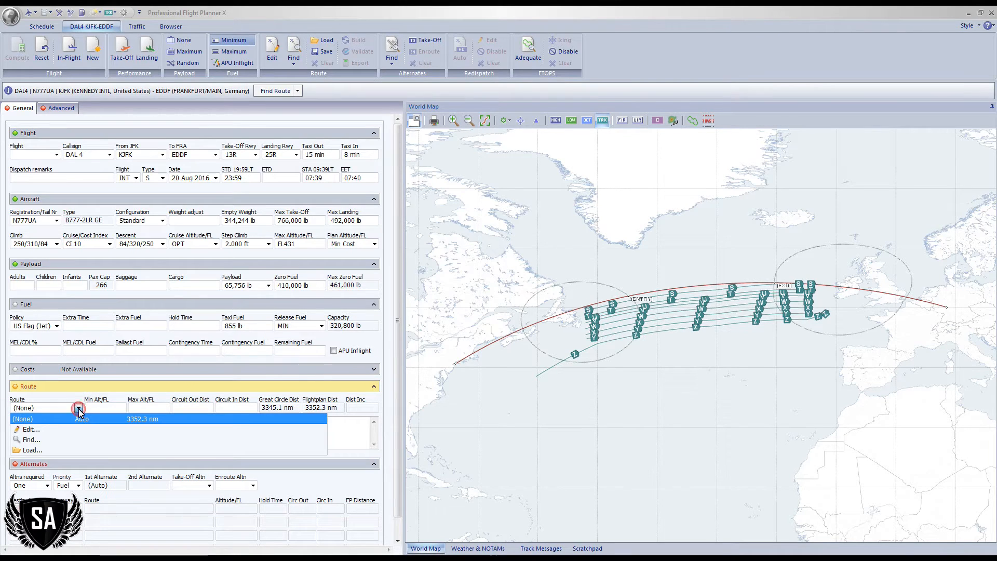
click(78, 409)
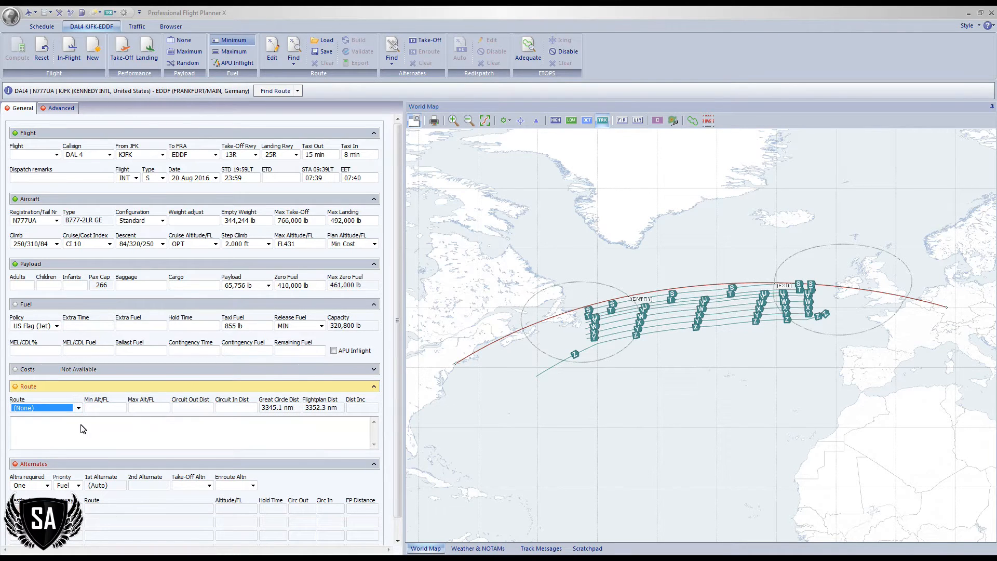
- Enter AUTO+ as the route, find a minimum-time upper-airspace route, and briefly view the winds overlay on the map
click(83, 429)
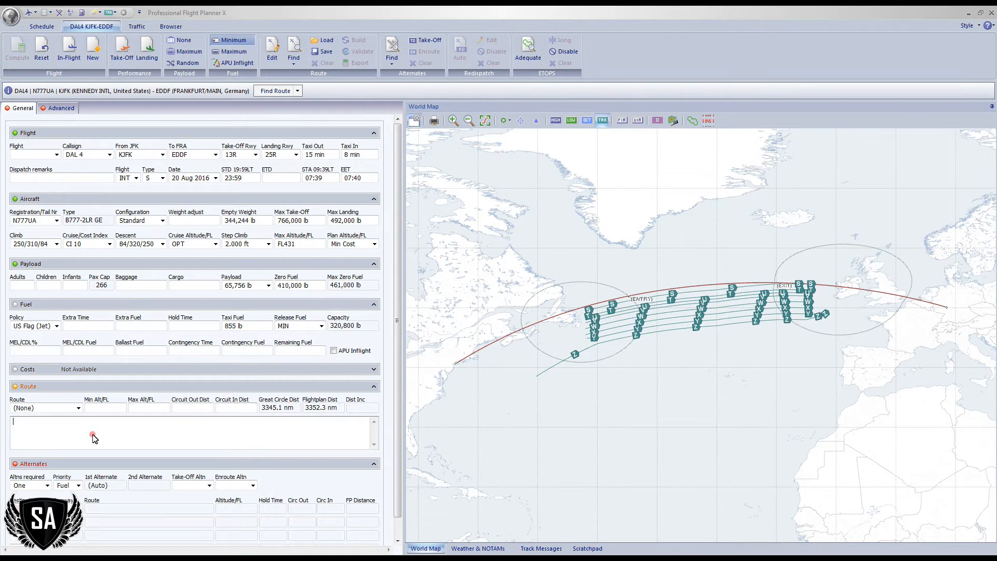
text(AUTO+)
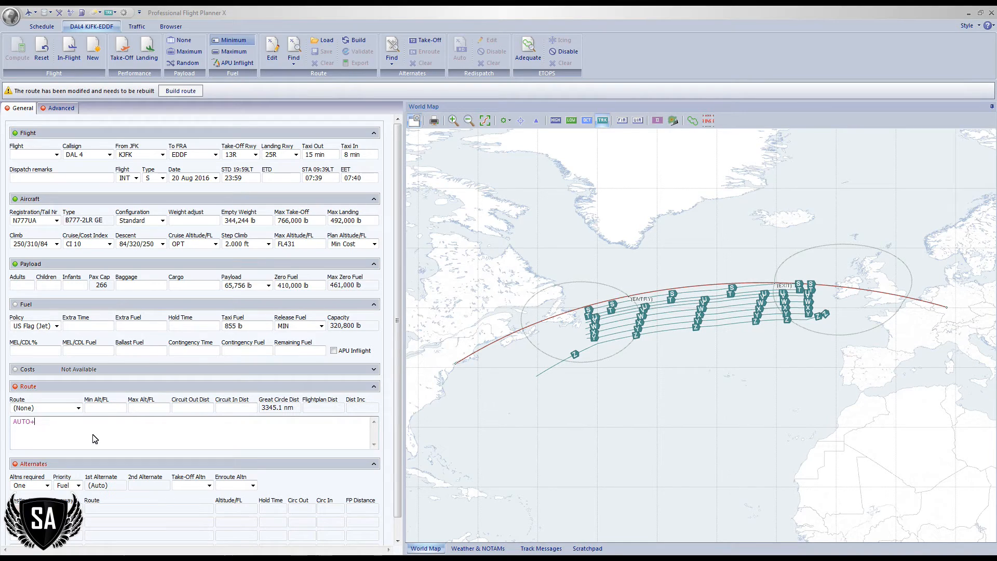
click(177, 92)
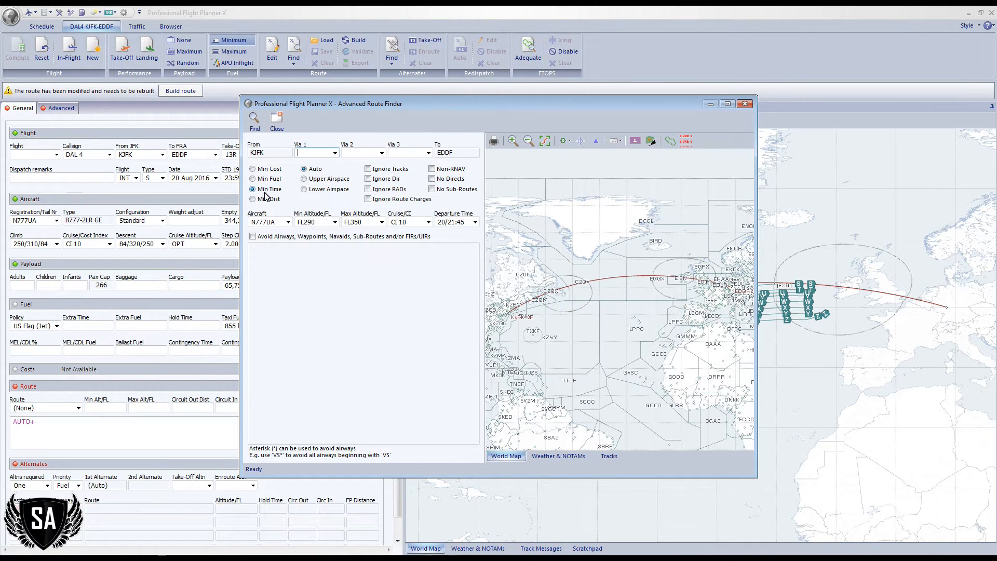
click(308, 182)
click(254, 124)
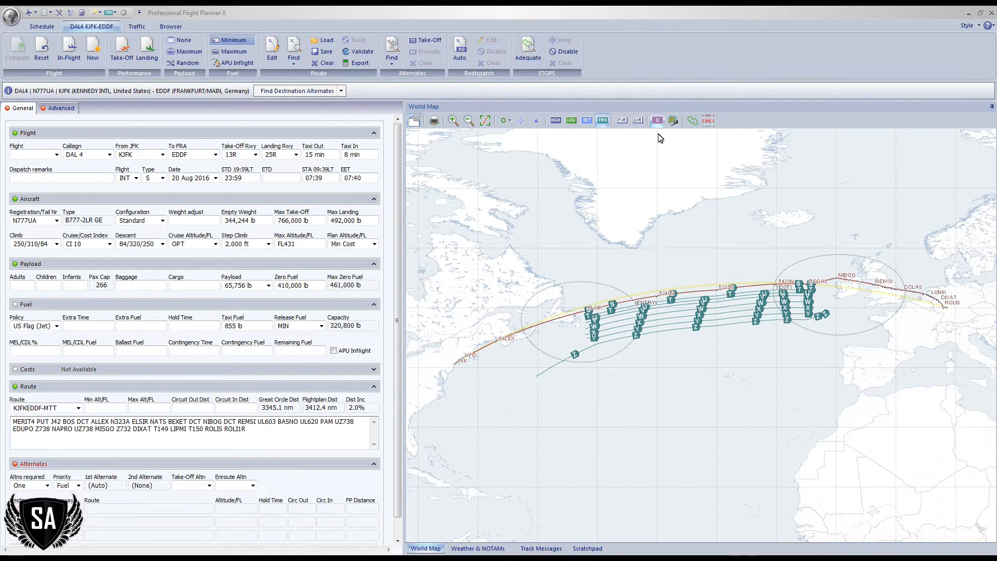
click(673, 121)
click(673, 123)
- Replace the generated route text with AUTO+ and rerun the minimum-time search in upper airspace without any avoidances
drag(250, 430, 12, 422)
text(AUTO)
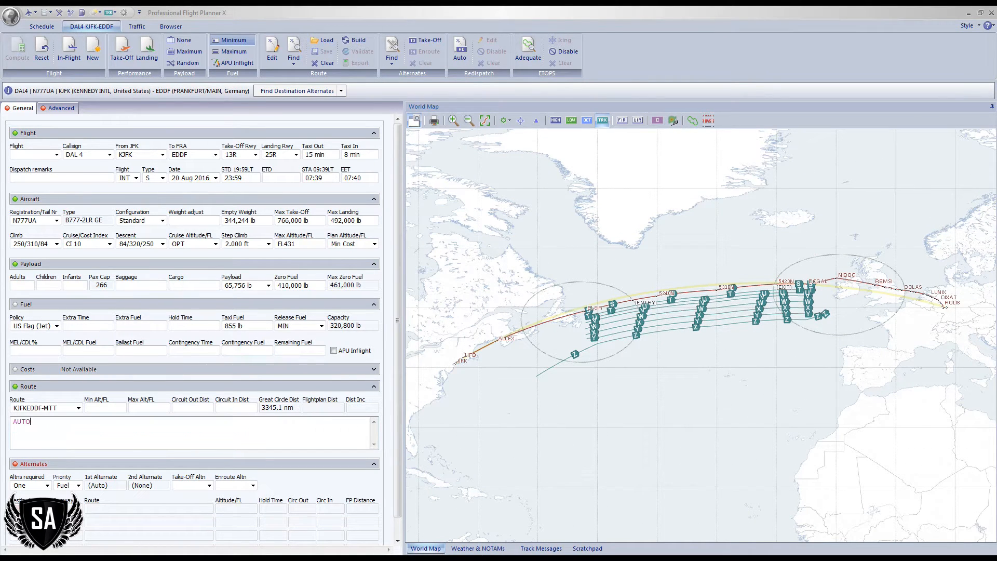
text(+)
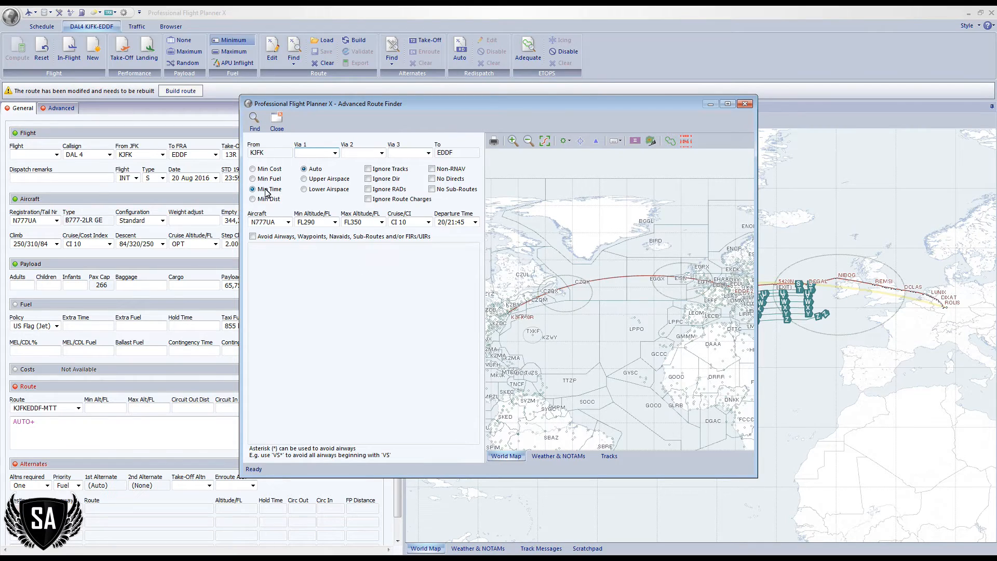
click(306, 179)
click(253, 236)
click(253, 236)
click(255, 124)
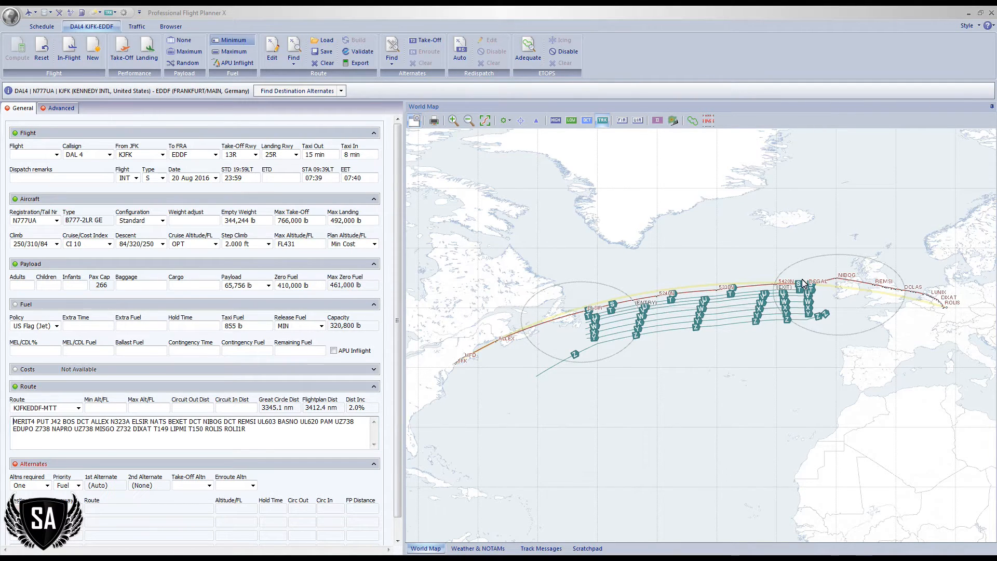
- Show and hide the winds overlay on the world map, and clear the generated route text
click(673, 122)
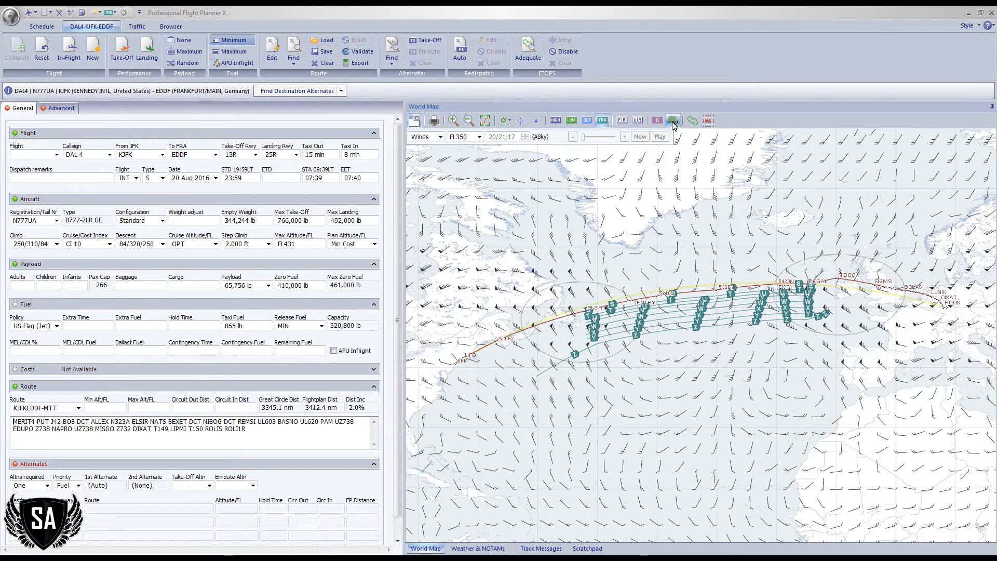
click(672, 121)
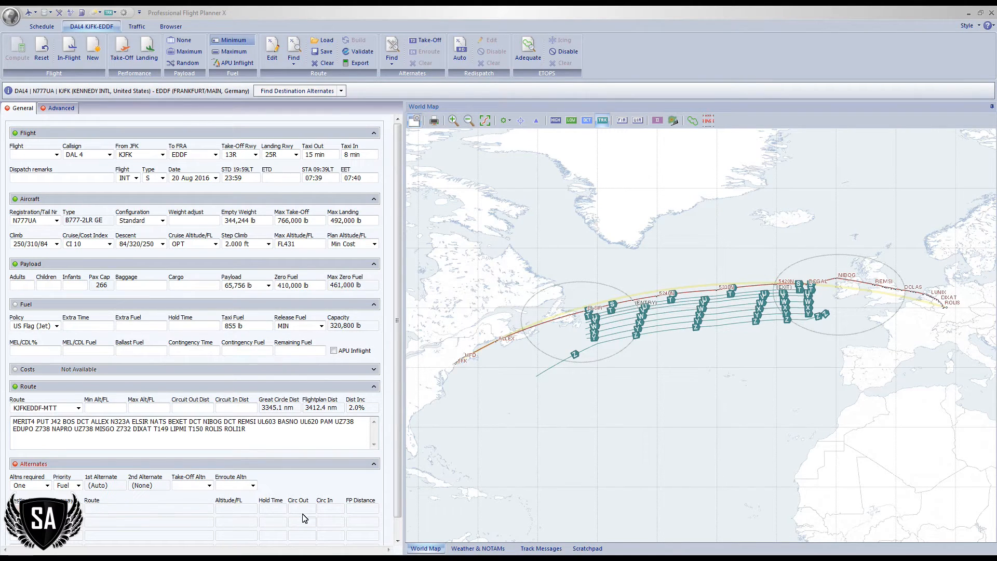
triple_click(245, 428)
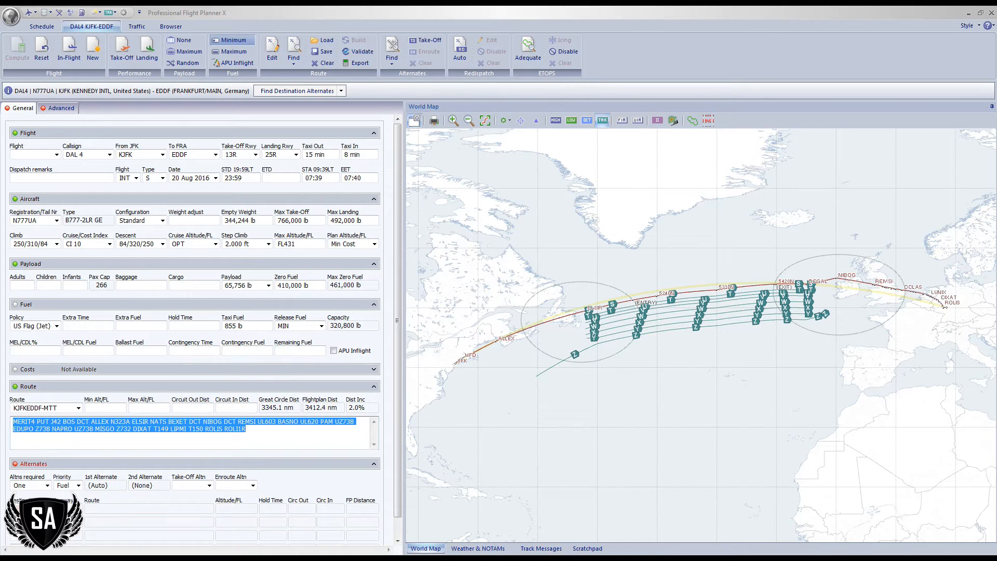
key(Delete)
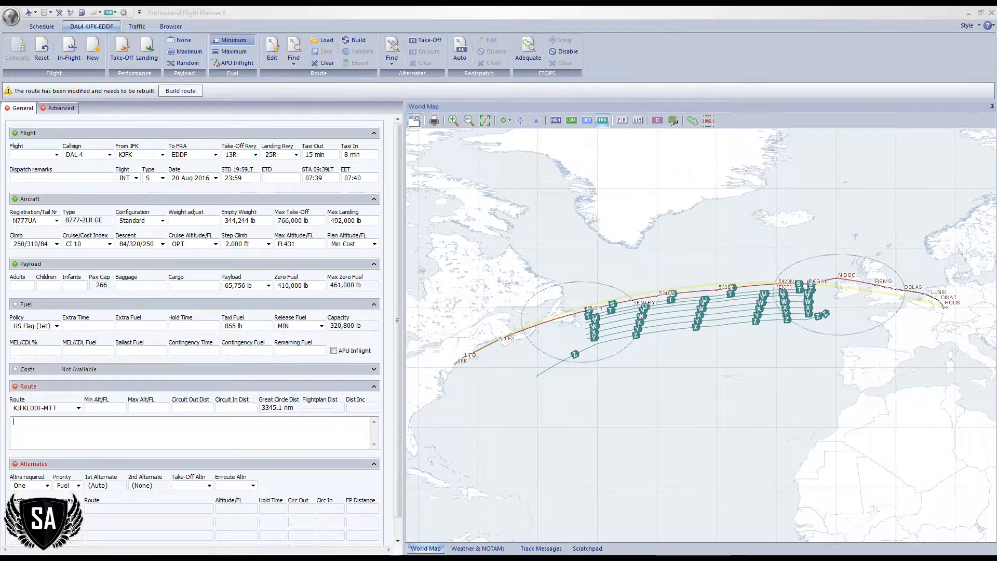
- Switch to the browser's FAA Advisory Database form and list the ATCSCC advisories for 08-20-2016 with only route advisories ticked
key(alt+Tab)
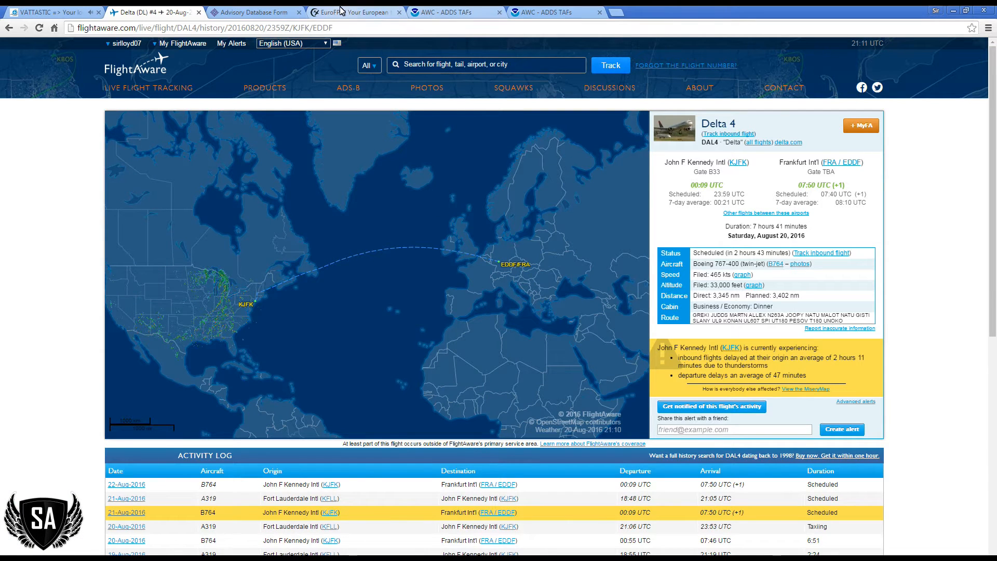
click(253, 10)
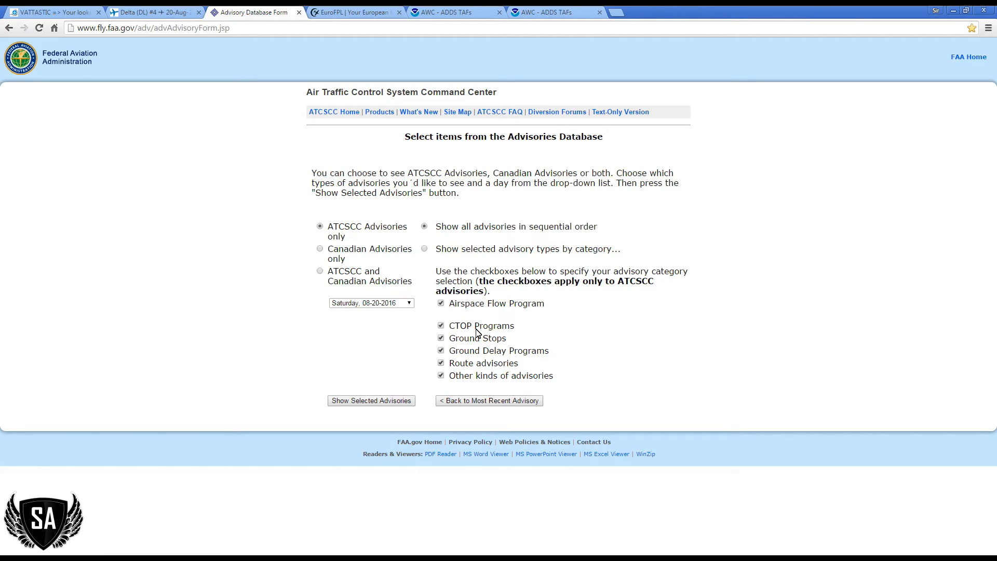
click(440, 304)
click(441, 325)
click(440, 338)
click(441, 351)
click(441, 376)
click(372, 402)
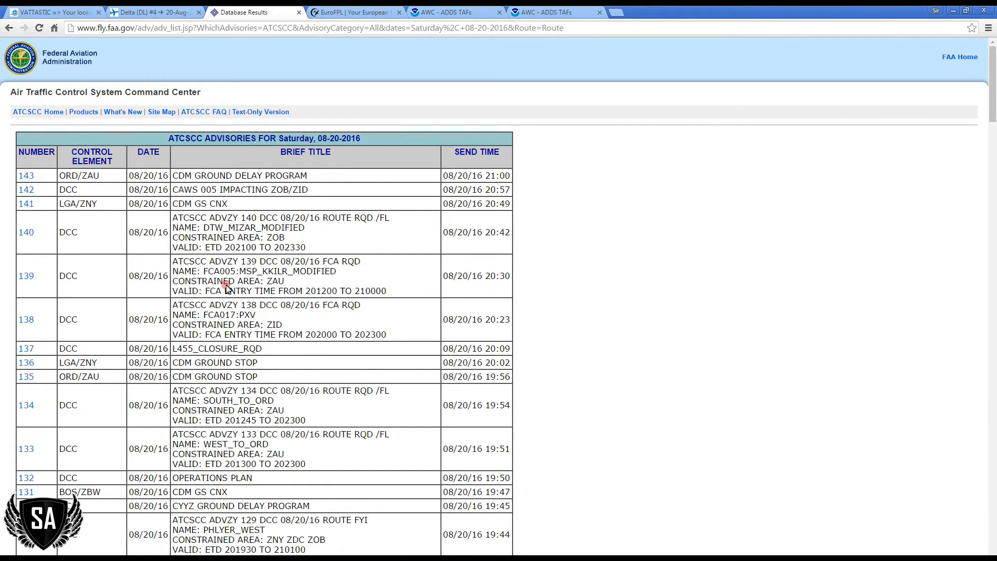
- Search the advisory list for "natots" and open the NATOTS advisory
key(ctrl+f)
text(noto)
scroll(228, 289, down, 20)
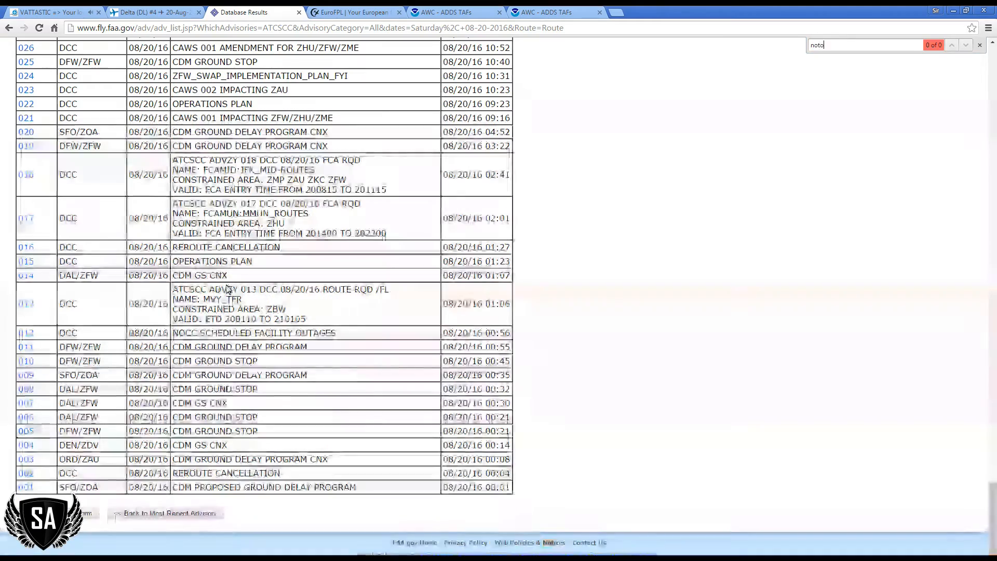
key(BackSpace)
key(BackSpace)
key(BackSpace)
text(atos)
key(BackSpace)
text(ts)
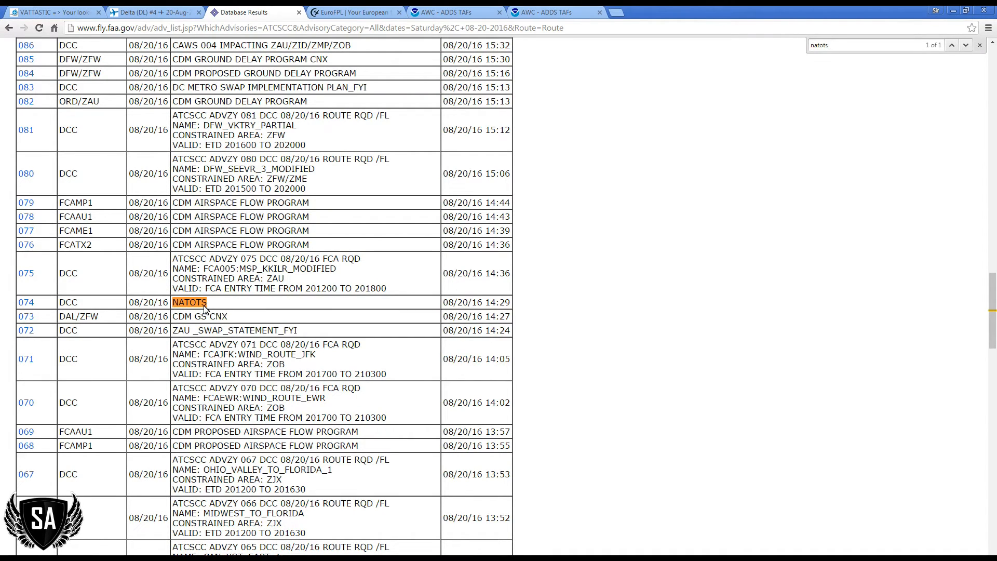
click(26, 304)
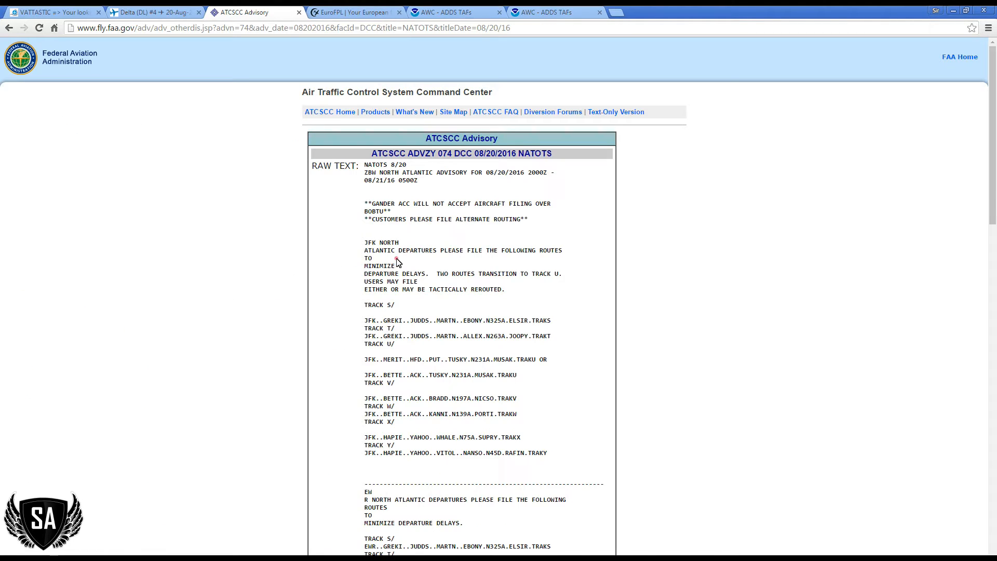
- Examine the NATOTS advisory's track routings for JFK, EWR, DC Metro and PHL departures, including its effective time
scroll(397, 262, down, 1)
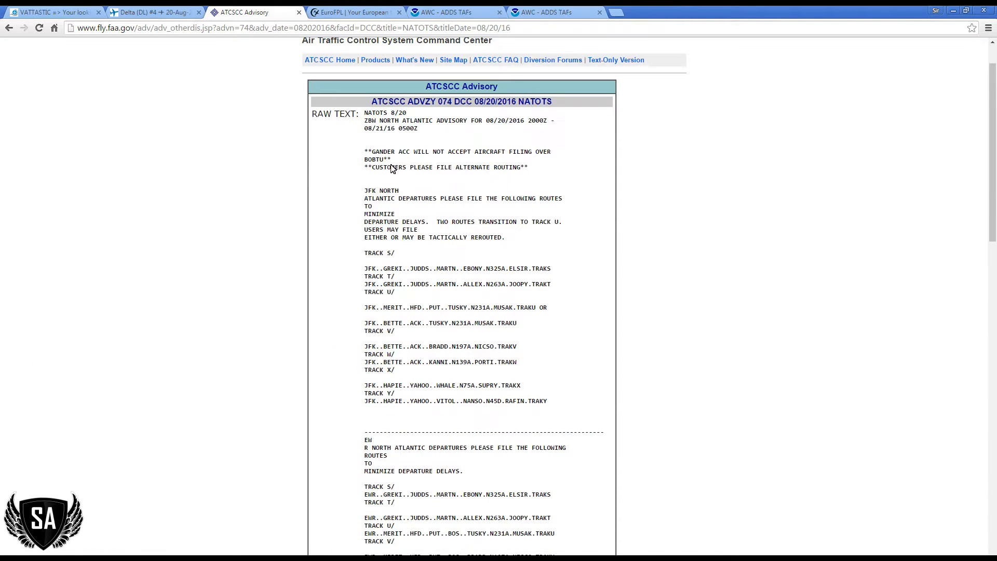
drag(367, 195, 408, 196)
scroll(389, 312, down, 2)
scroll(382, 345, down, 2)
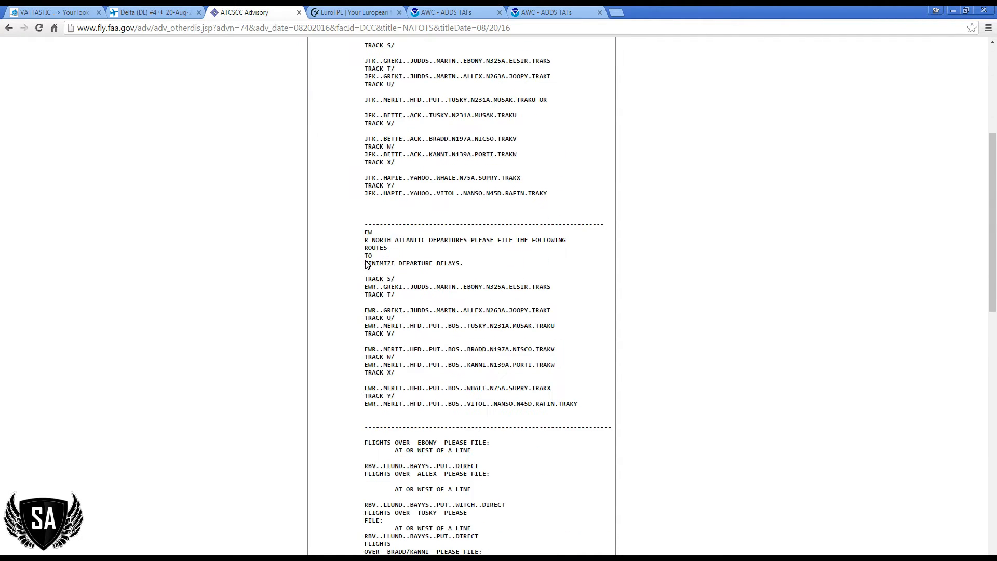
drag(364, 232, 370, 238)
drag(364, 286, 403, 287)
click(399, 288)
scroll(399, 289, down, 5)
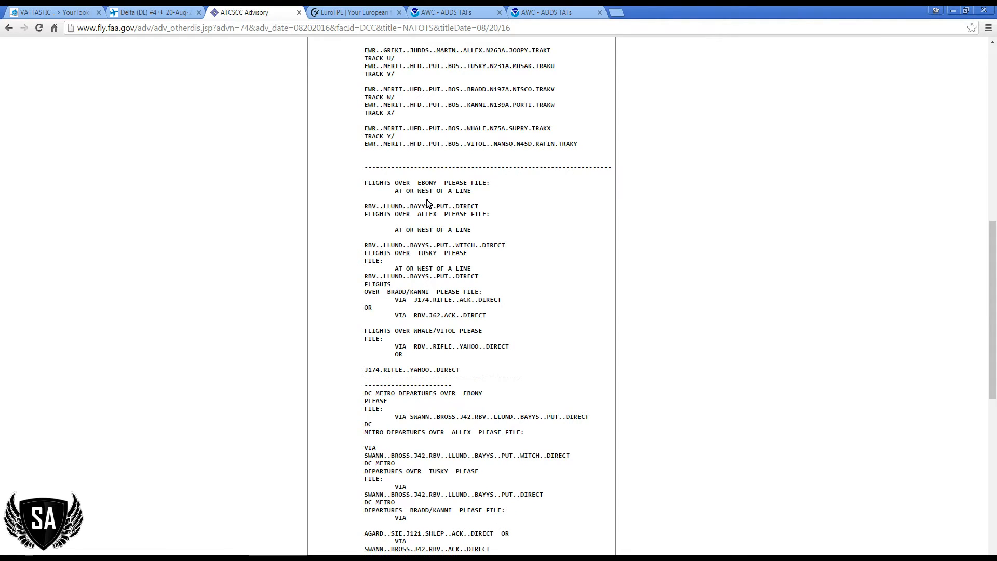
drag(391, 191, 493, 202)
click(469, 207)
scroll(418, 242, down, 4)
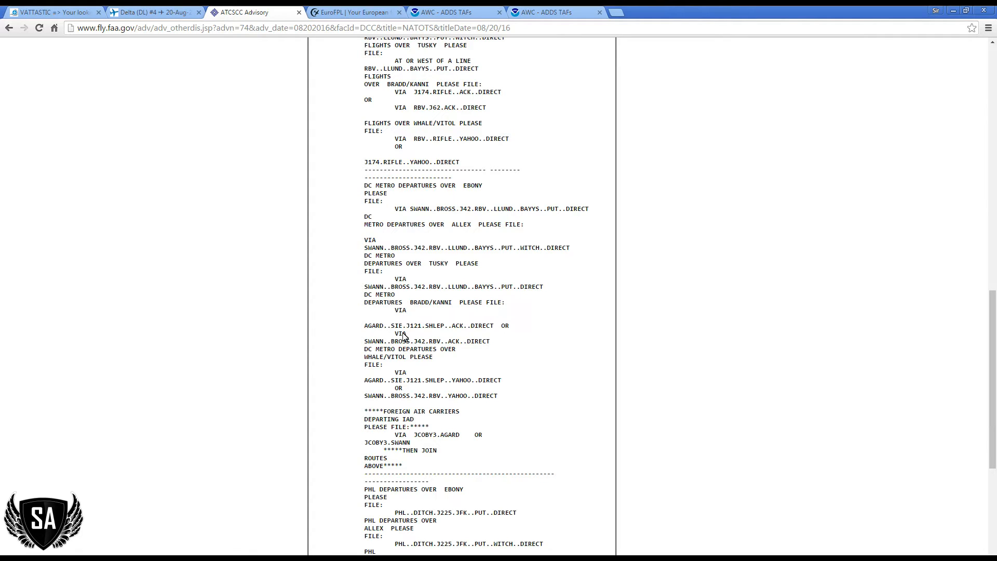
scroll(386, 365, down, 1)
scroll(386, 365, down, 3)
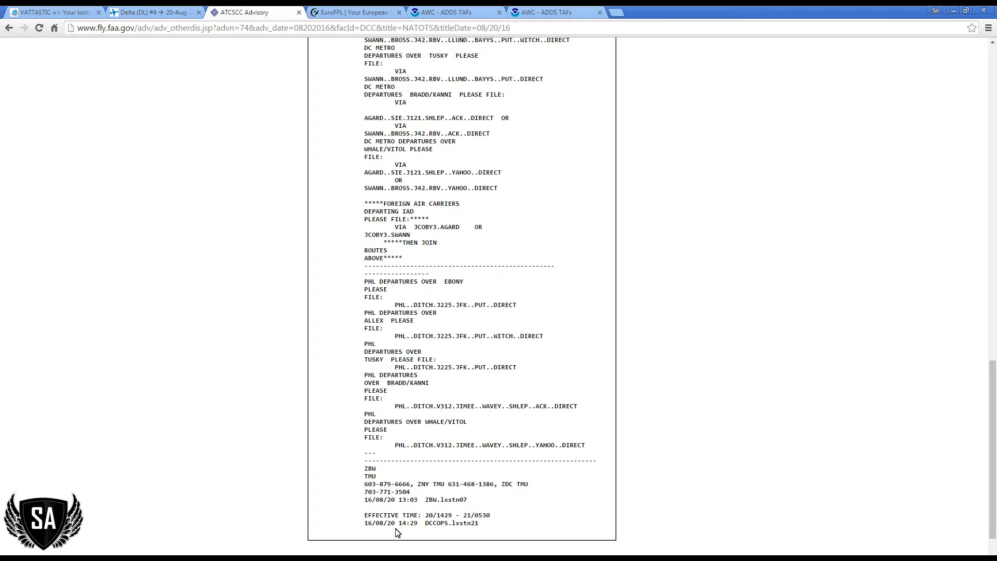
scroll(434, 333, up, 4)
scroll(435, 333, up, 12)
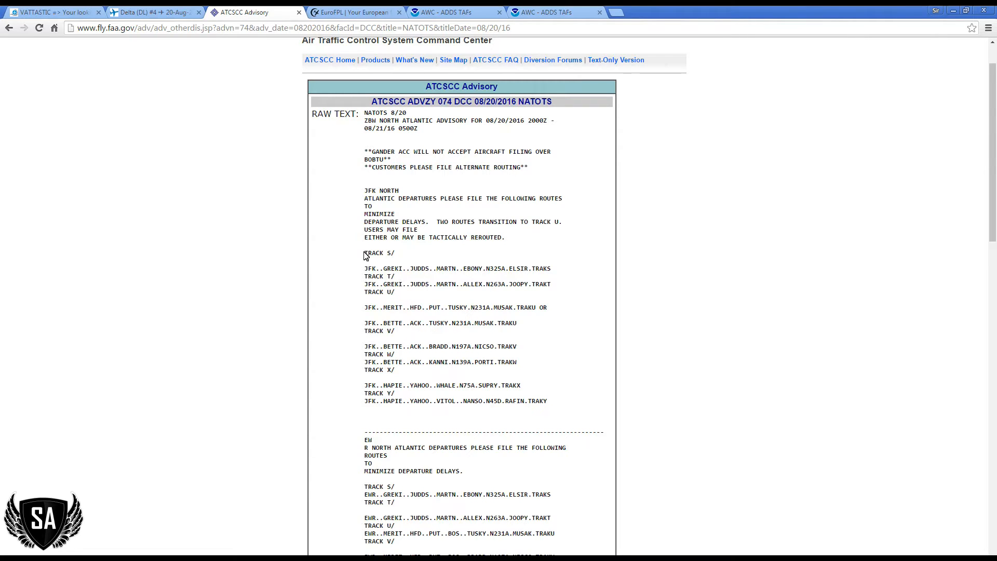
- Copy the JFK routing for Track S, GREKI..JUDDS..MARTN..EBONY.N325A.ELSIR.TRAKS, and glance at the EuroFPL page
drag(366, 255, 395, 254)
click(392, 270)
drag(383, 269, 548, 272)
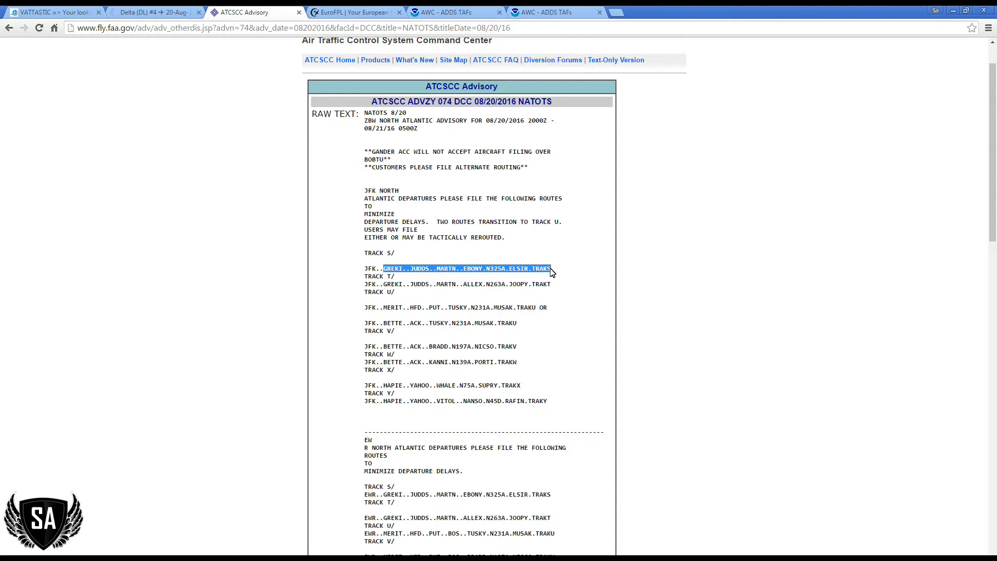
right_click(519, 272)
click(533, 276)
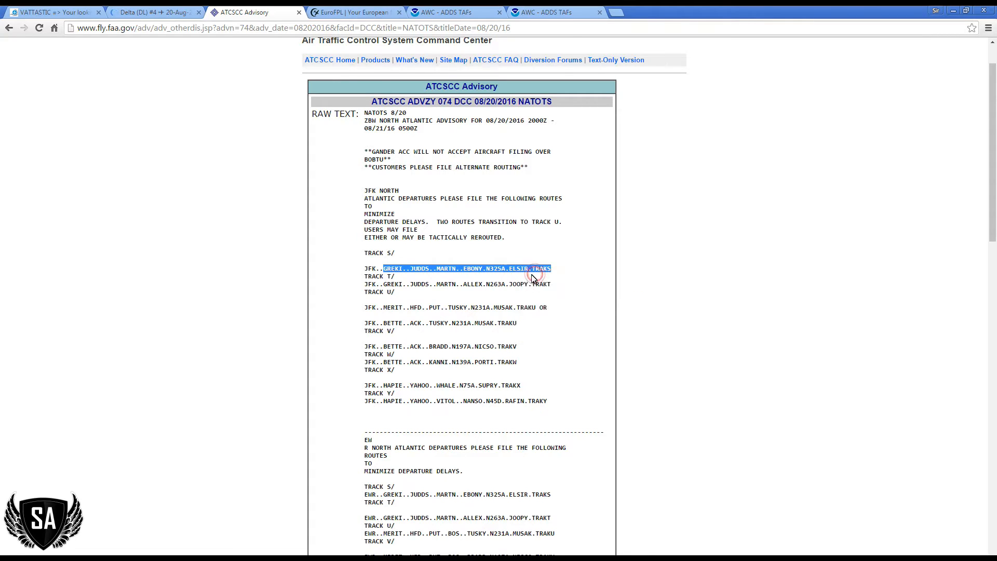
click(358, 11)
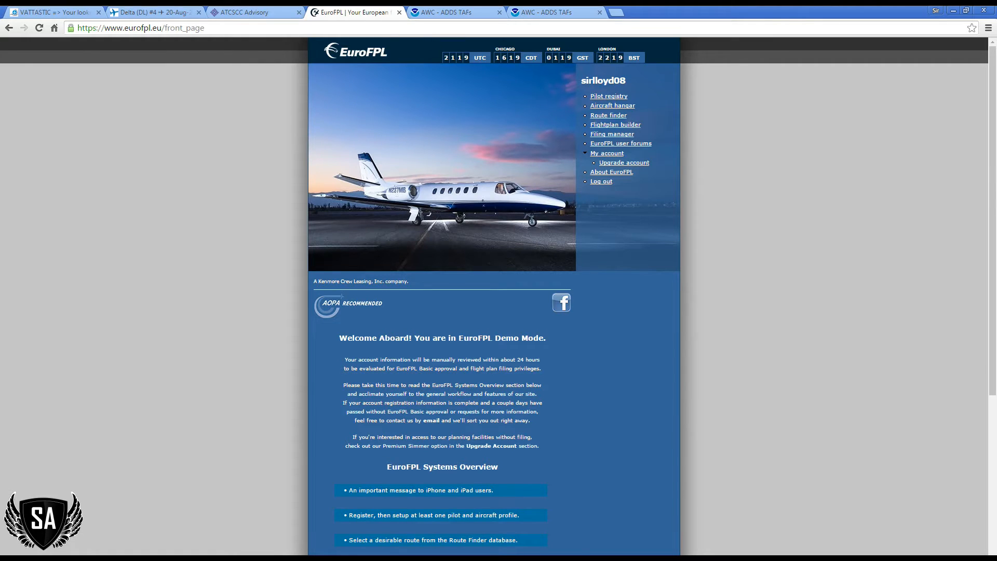
click(254, 12)
- Switch back to Professional Flight Planner X and paste the copied Track S routing into the empty route text
key(alt+Tab)
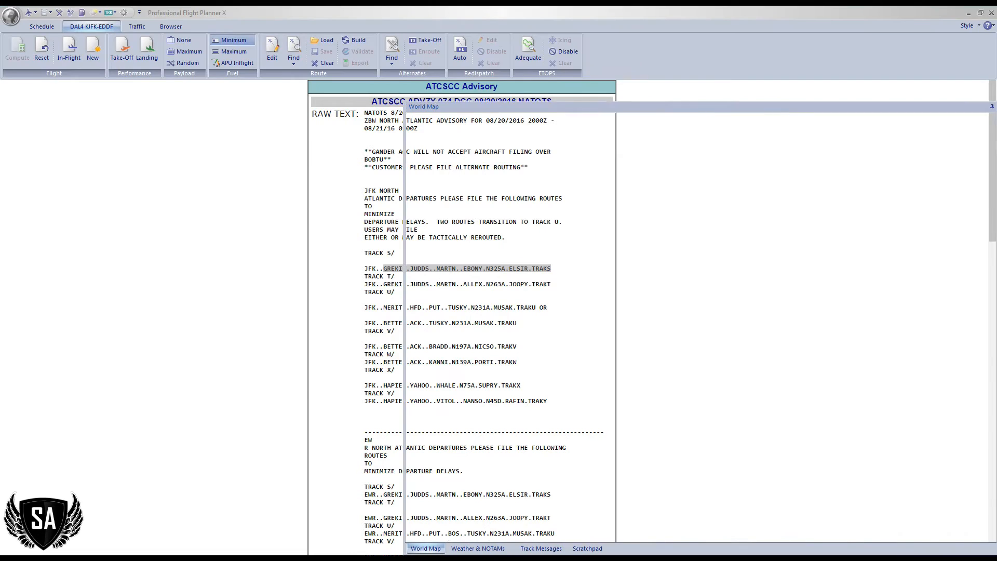
click(25, 429)
right_click(24, 429)
click(57, 325)
- Edit the pasted route to end at ELSIR instead of TRAKS and build it, abandoning a trial AUTO+ search
click(171, 426)
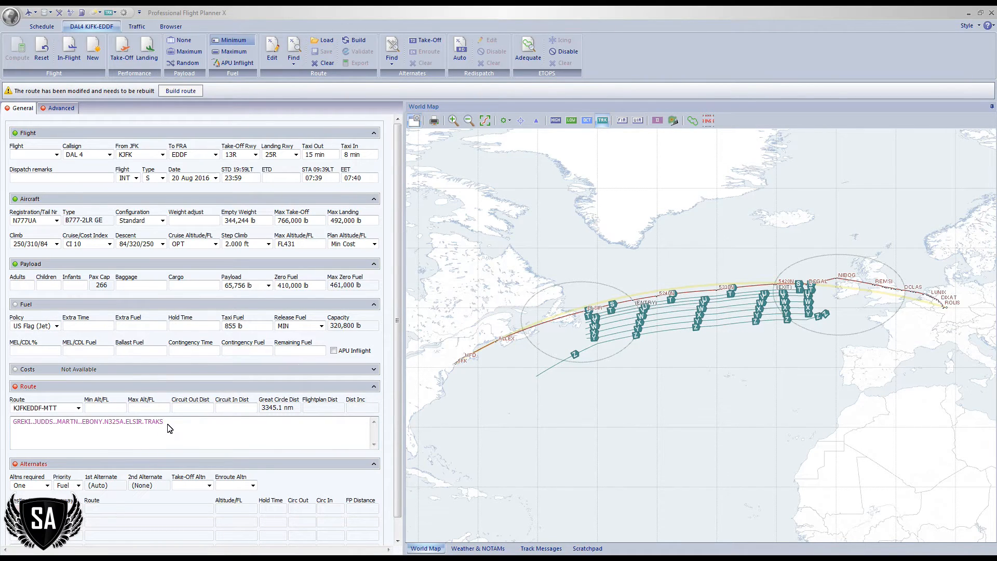
double_click(147, 425)
click(171, 92)
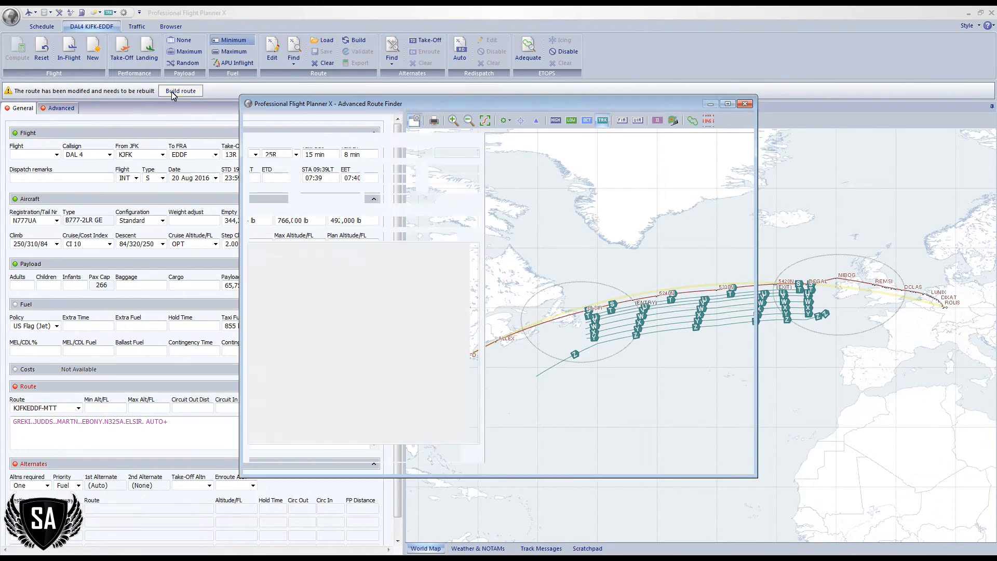
click(280, 121)
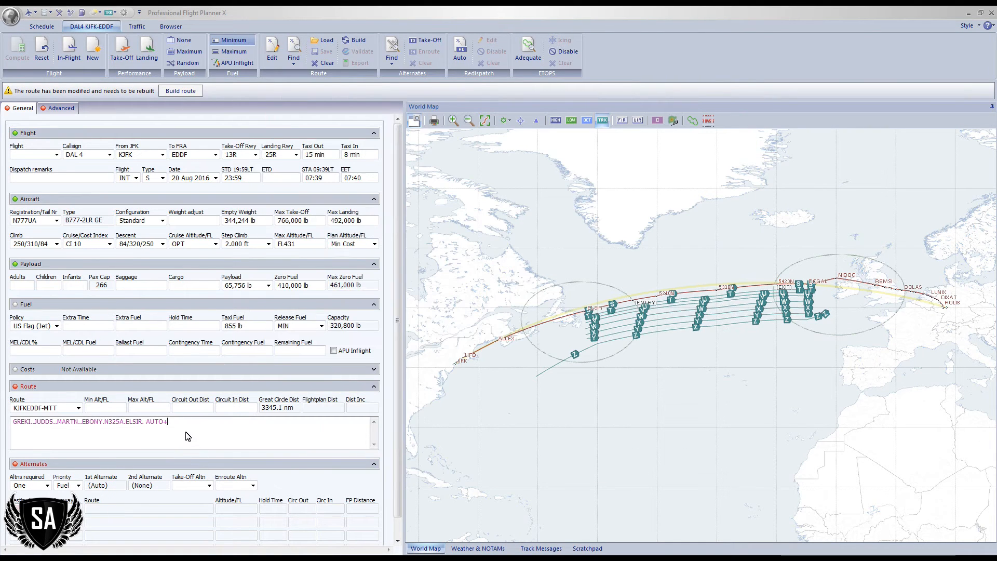
key(Return)
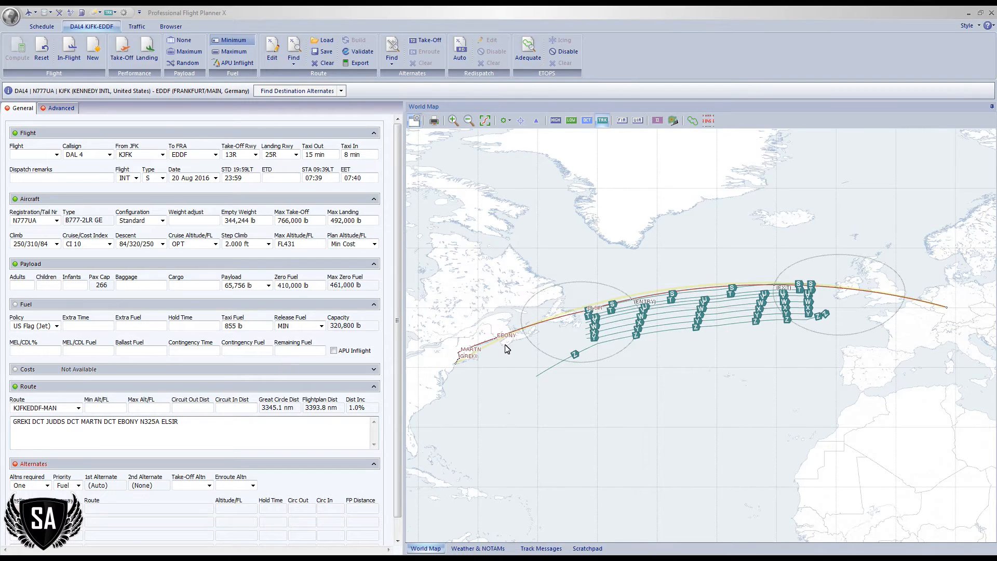
- Examine the built route on the world map from New York across the North Atlantic tracks to Frankfurt
scroll(515, 347, up, 2)
scroll(699, 385, up, 4)
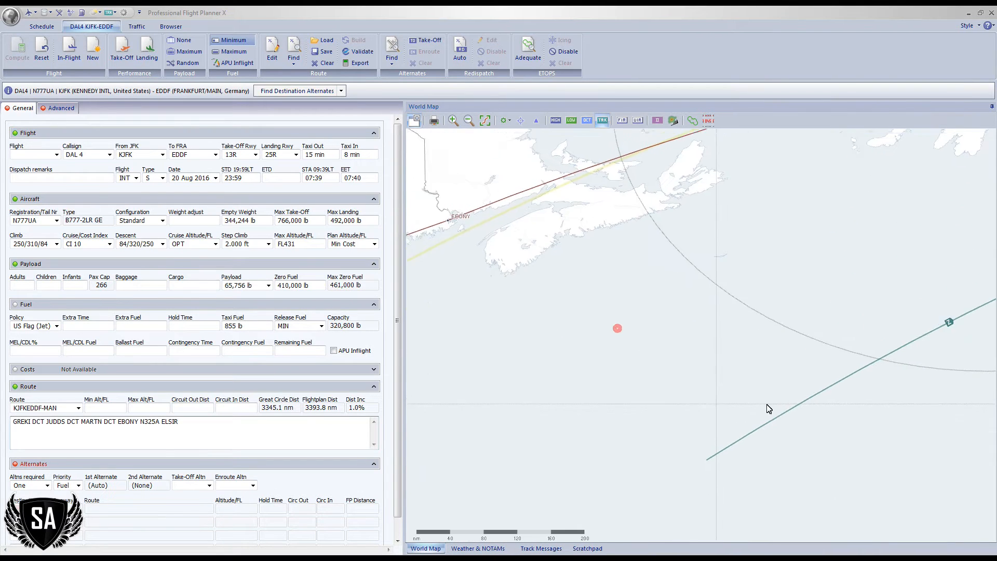
scroll(732, 400, down, 3)
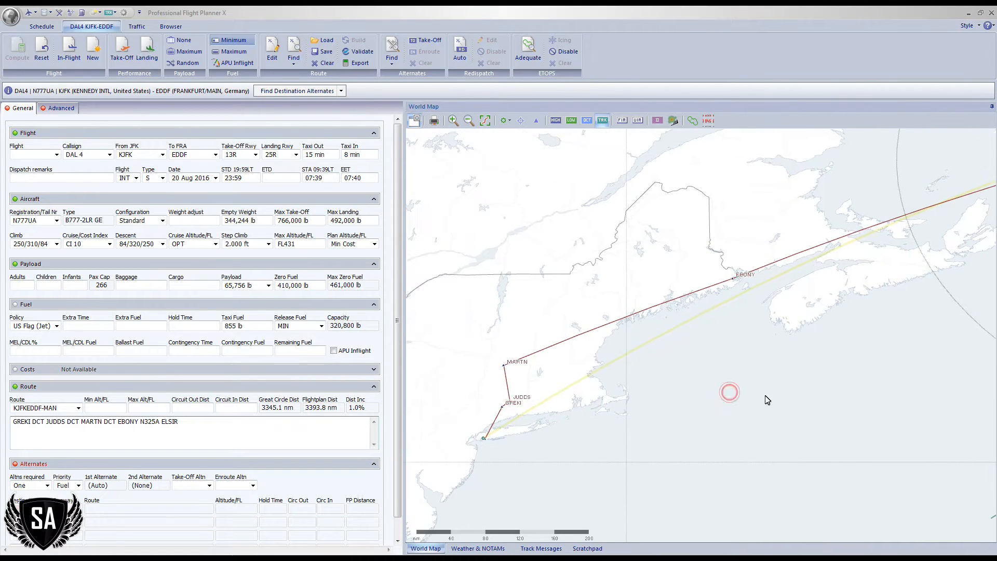
drag(826, 337, 678, 383)
drag(845, 303, 702, 351)
drag(906, 290, 893, 296)
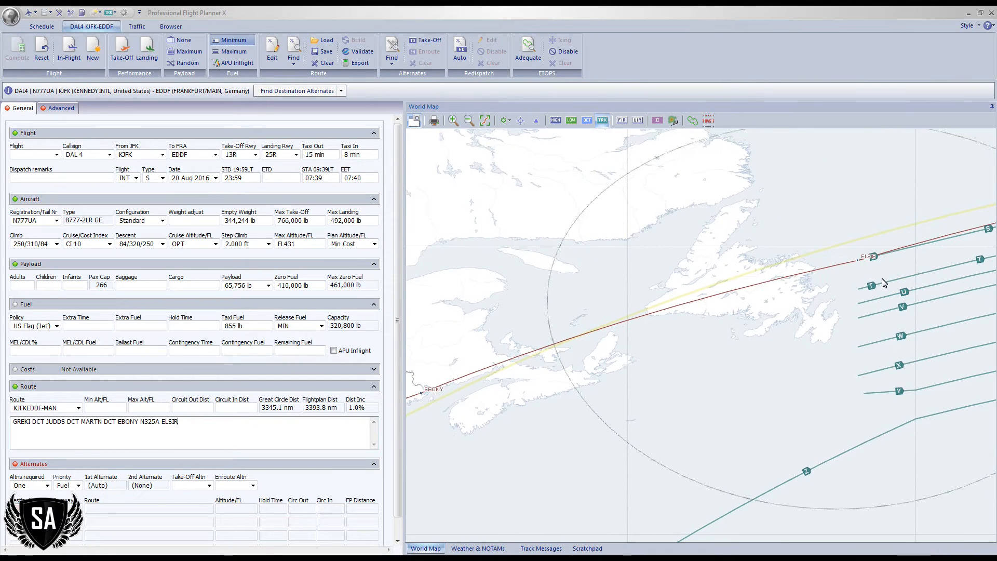
scroll(800, 350, down, 2)
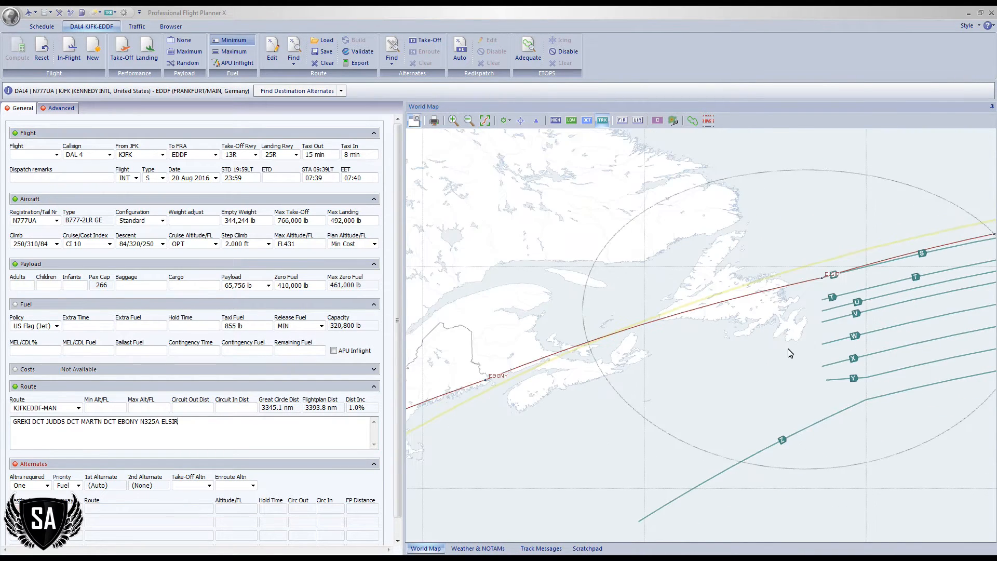
drag(755, 345, 513, 355)
drag(869, 362, 802, 383)
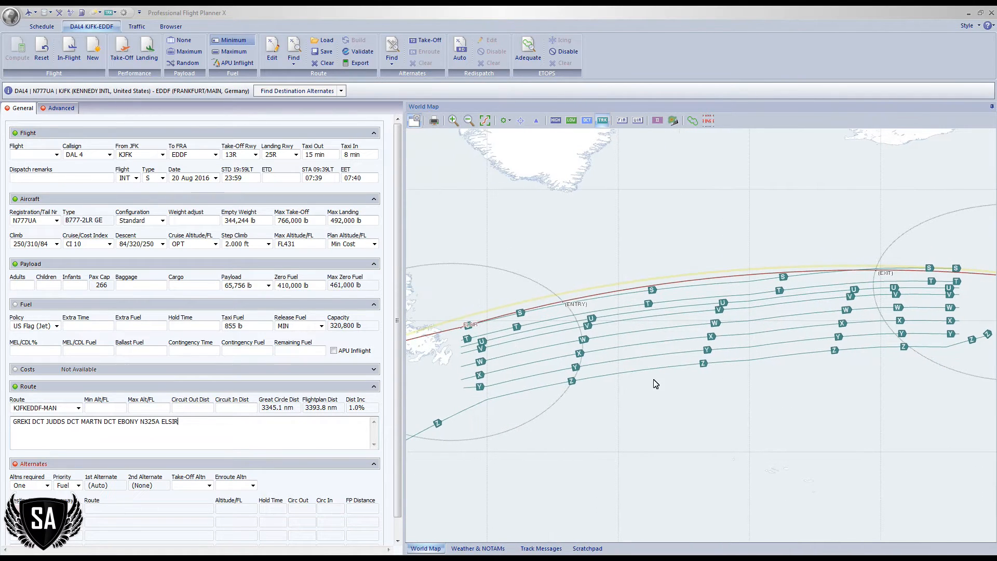
drag(890, 394, 639, 400)
drag(814, 410, 709, 409)
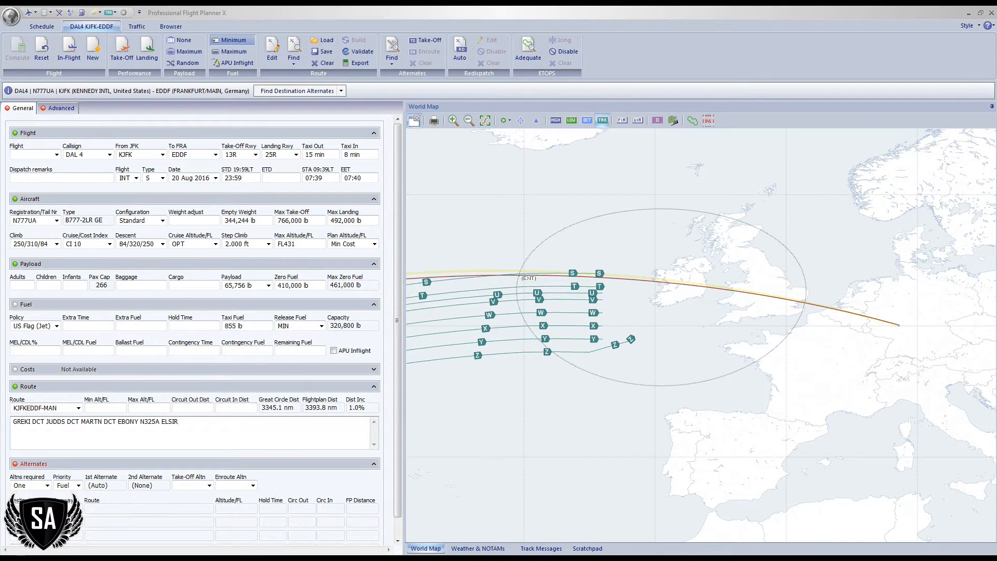
- Switch to the browser and open the Route Finder on the EuroFPL site
key(alt+Tab)
click(424, 222)
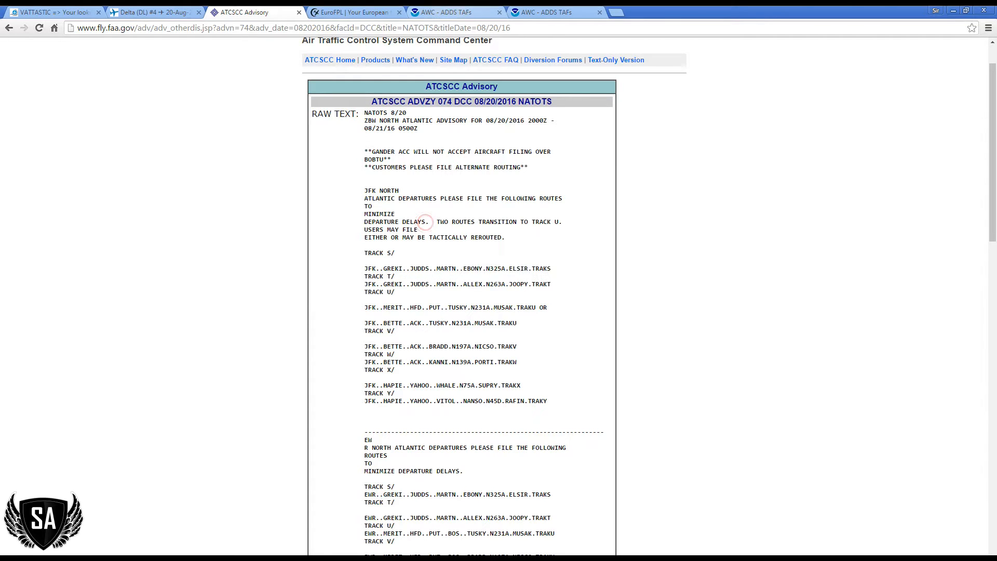
click(346, 11)
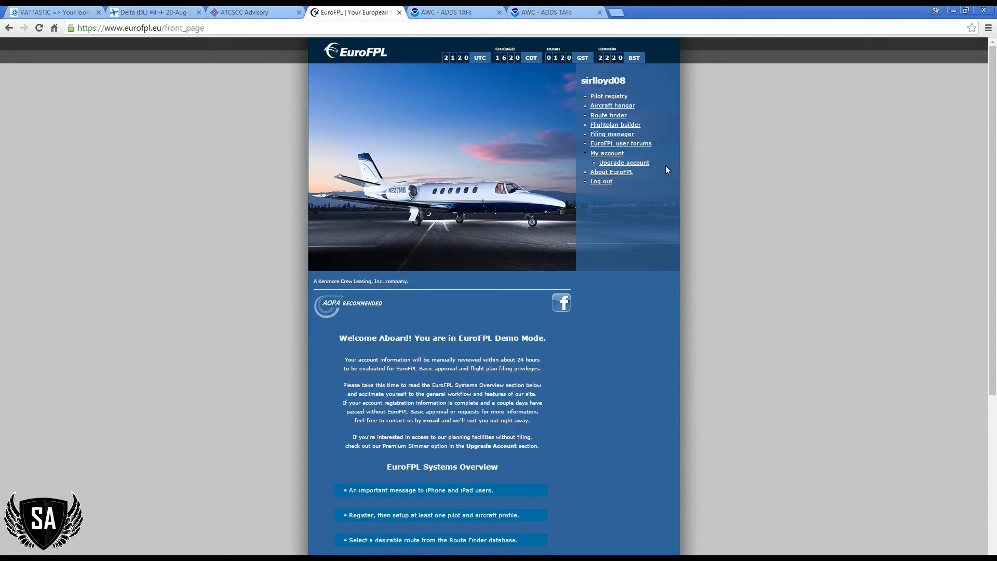
click(606, 115)
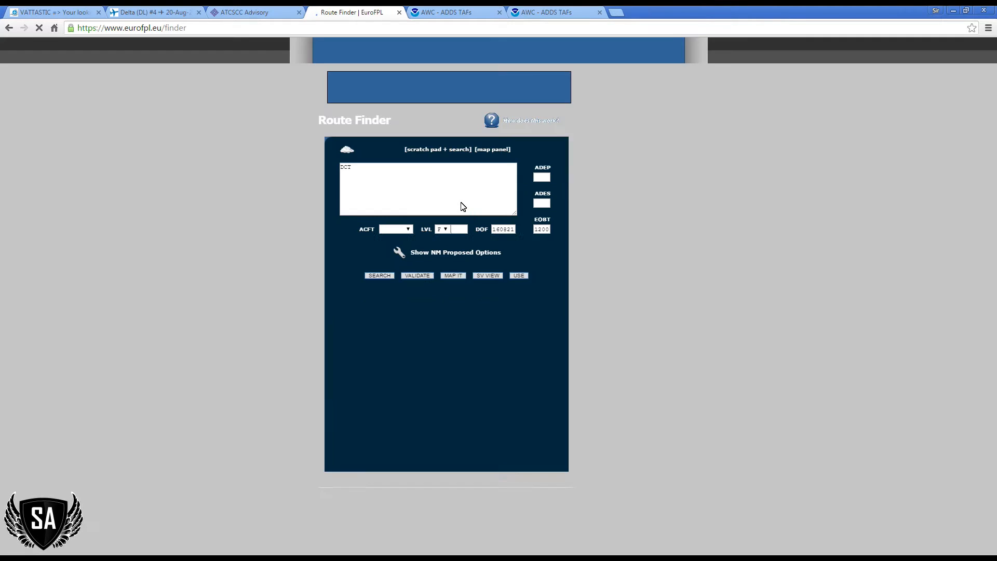
- Clear the default DCT route text and set departure KJFK, destination EDDF, aircraft N298UA and off-block time 2200
drag(367, 168, 296, 159)
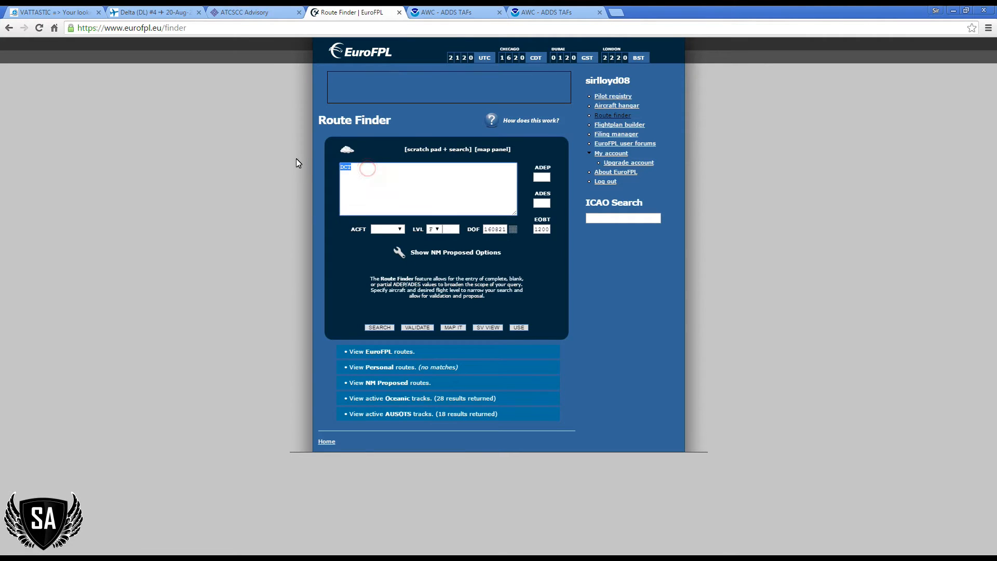
key(BackSpace)
click(539, 177)
text(KJFK)
key(Tab)
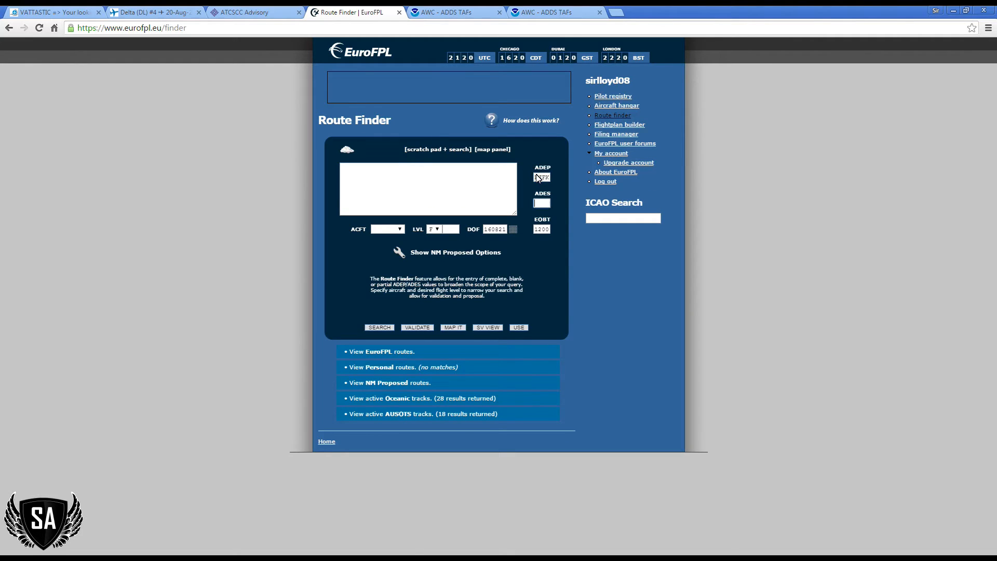
text(EDDF)
key(Tab)
click(396, 230)
click(541, 231)
text(22)
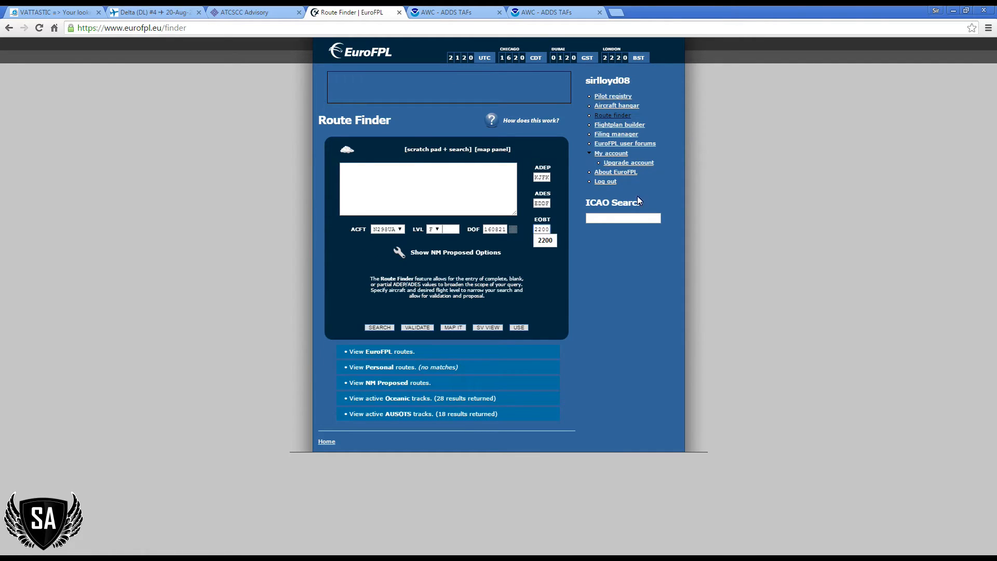
click(570, 300)
- Prepend the active eastbound oceanic track NAT-S to the route text and delete the trailing DCT after BEXET
click(364, 399)
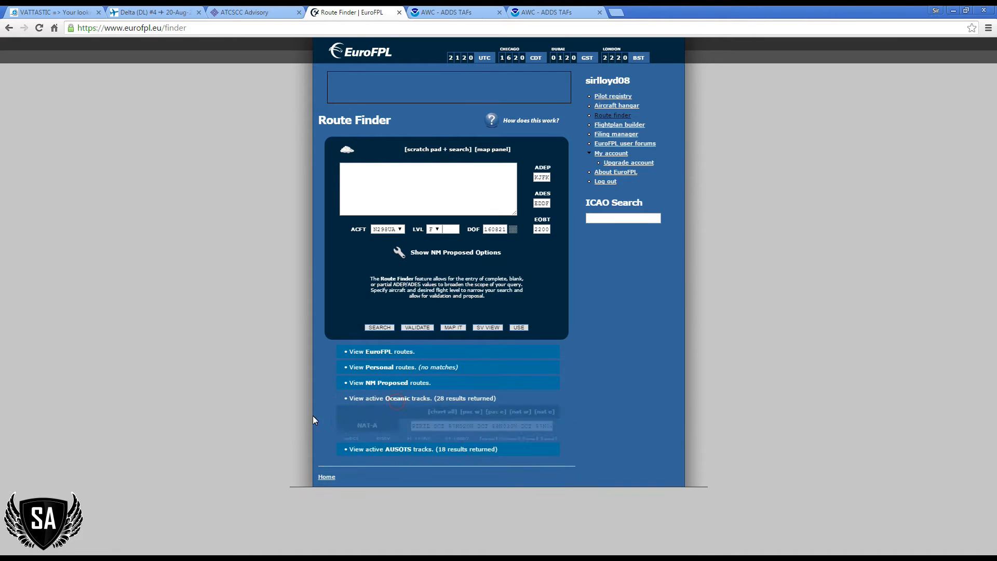
scroll(304, 422, down, 1)
scroll(441, 441, down, 3)
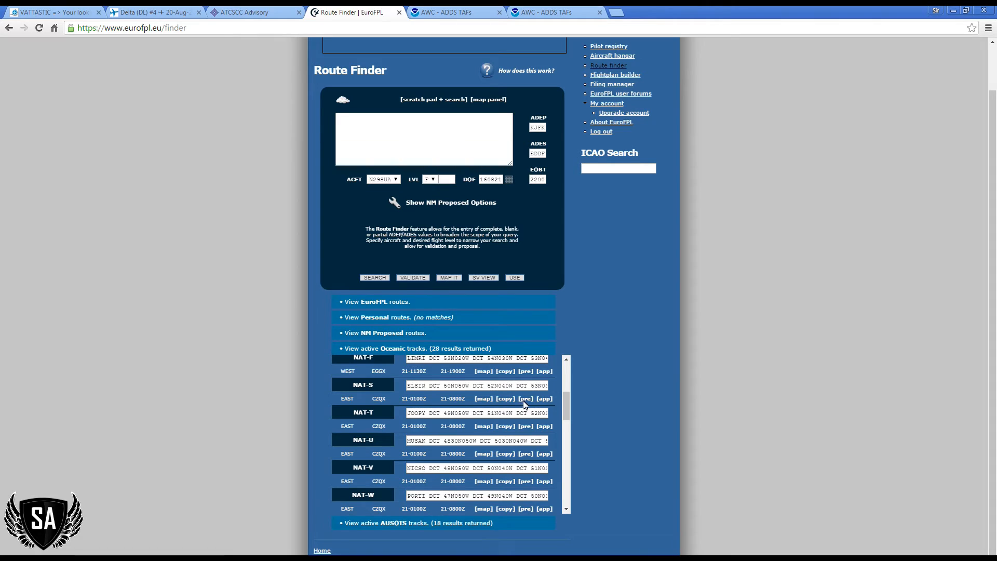
click(527, 399)
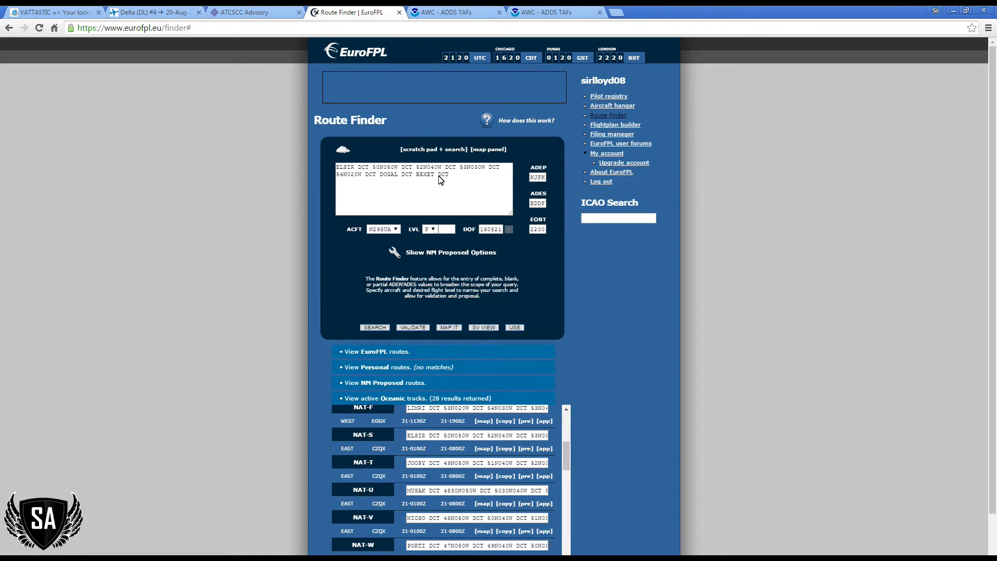
double_click(443, 175)
key(BackSpace)
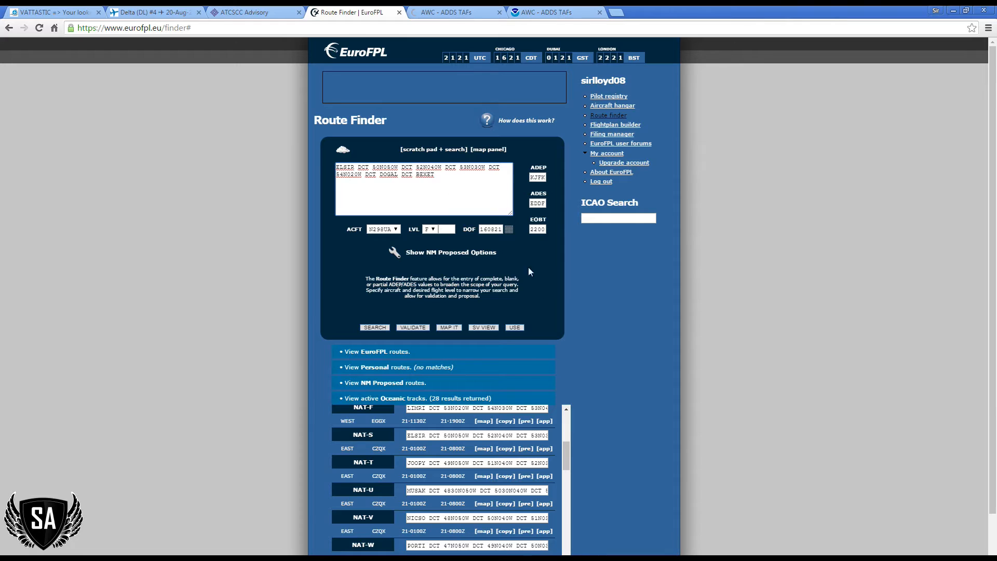
- Search for routes using the NAT-S track and validate the first NM Proposed route from KJFK to EDDF
click(384, 328)
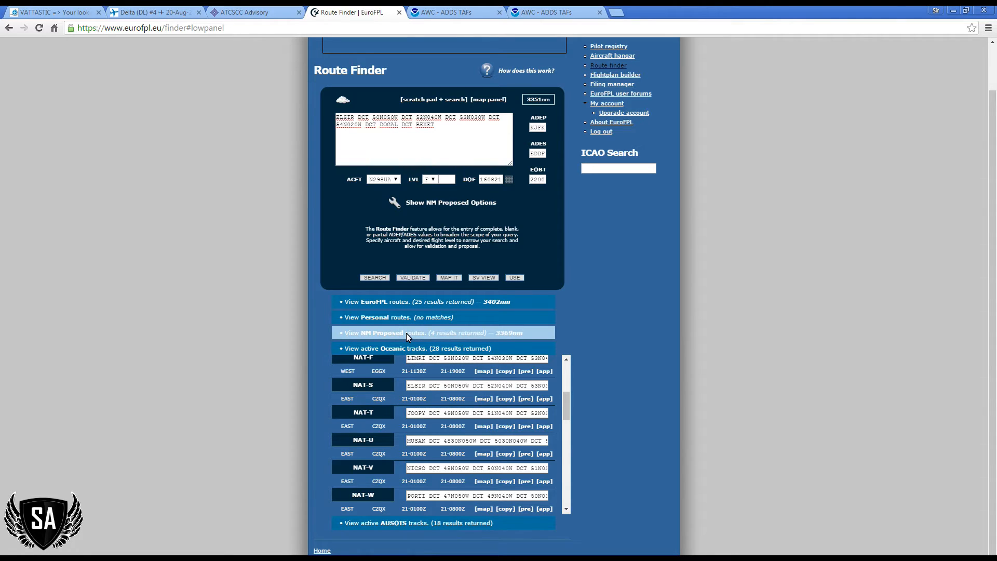
click(409, 350)
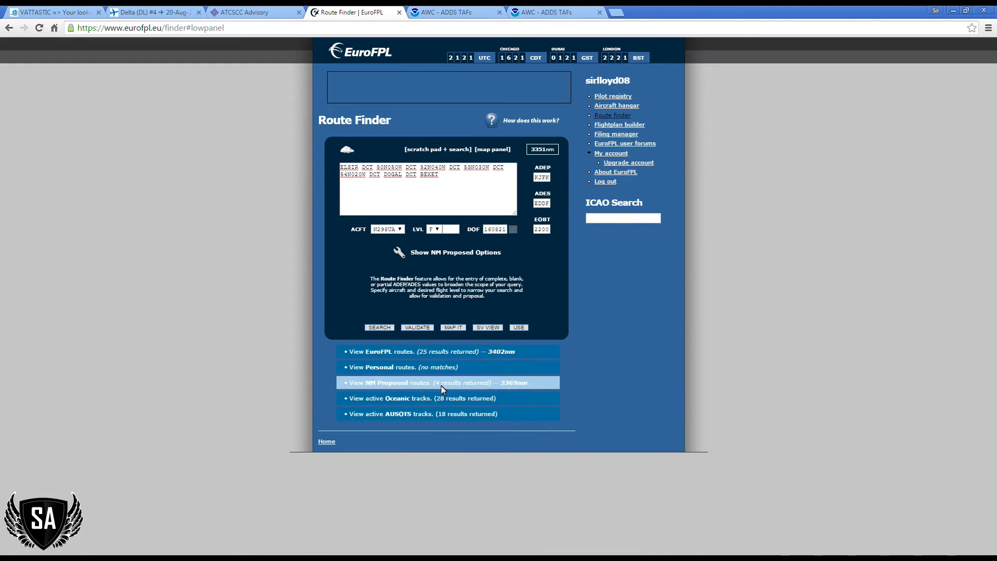
click(441, 385)
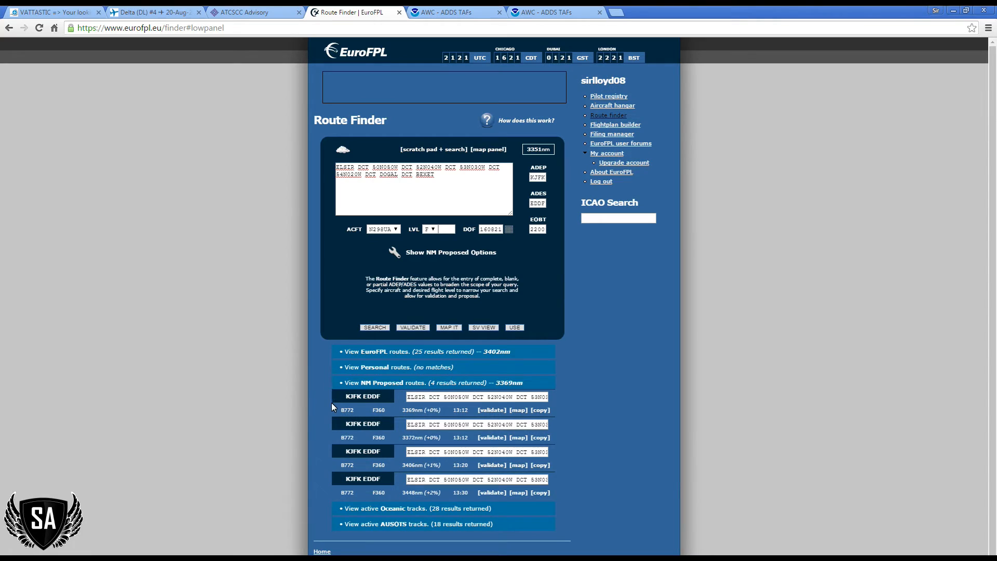
click(496, 409)
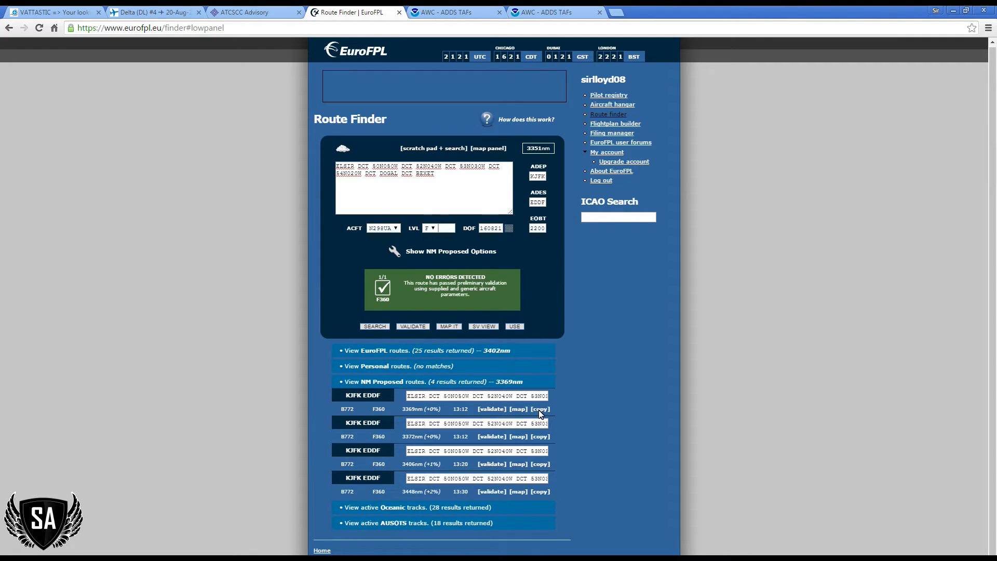
- Map the first NM Proposed route and inspect its path over Europe into Frankfurt
click(521, 410)
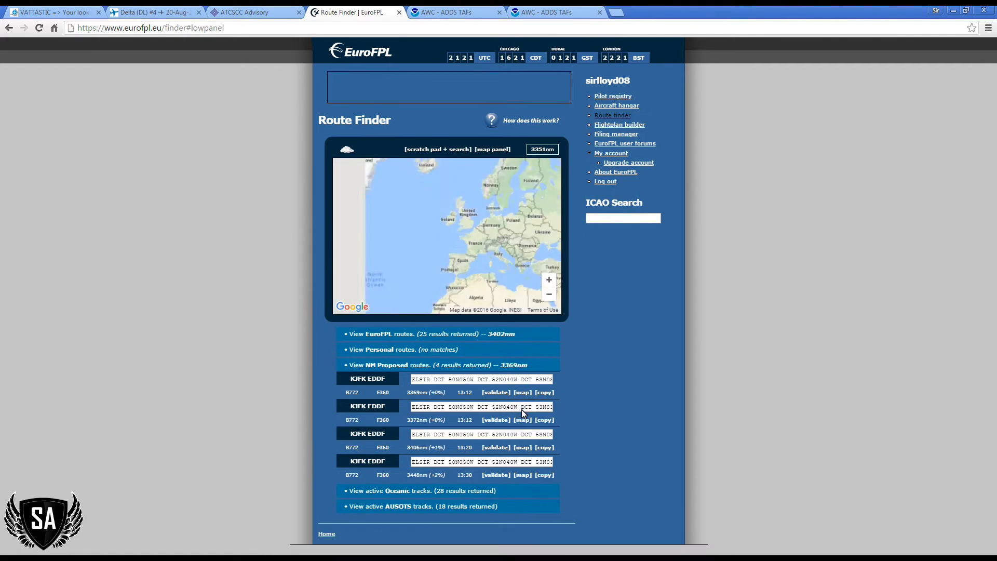
scroll(496, 219, up, 1)
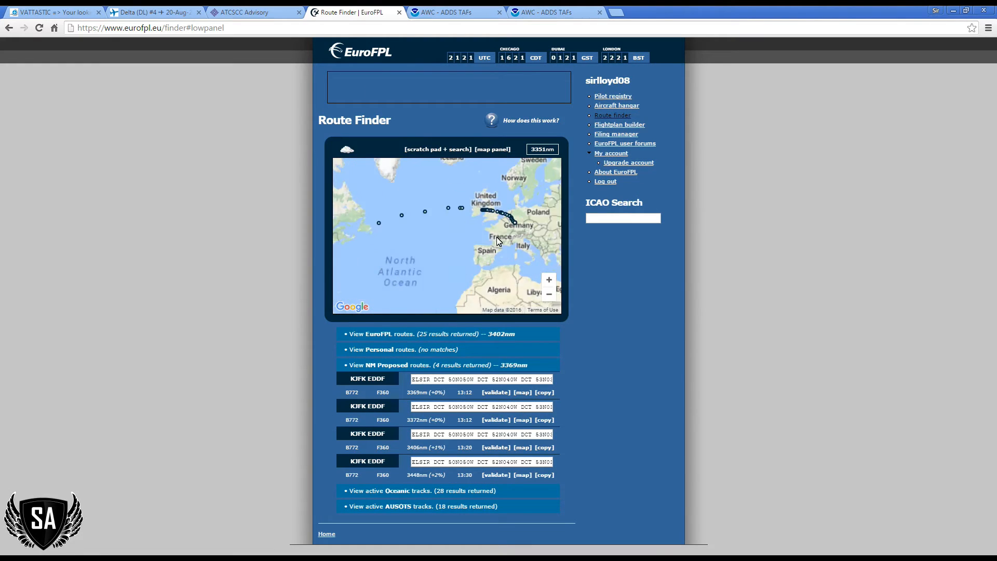
scroll(483, 234, up, 1)
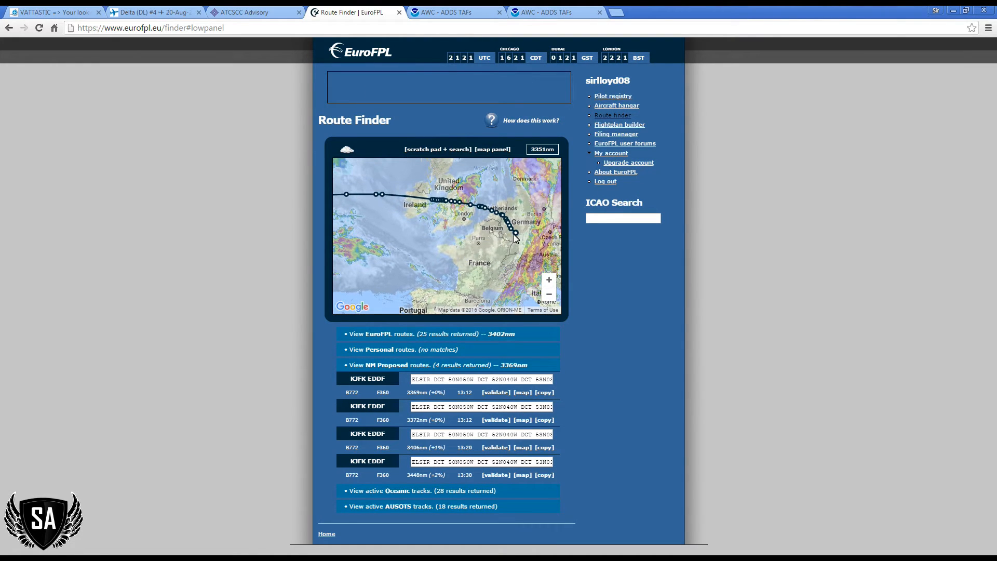
- Load the first NM Proposed route into the Route Finder text and copy the whole string from ELSIR to ROLIS1M
click(545, 394)
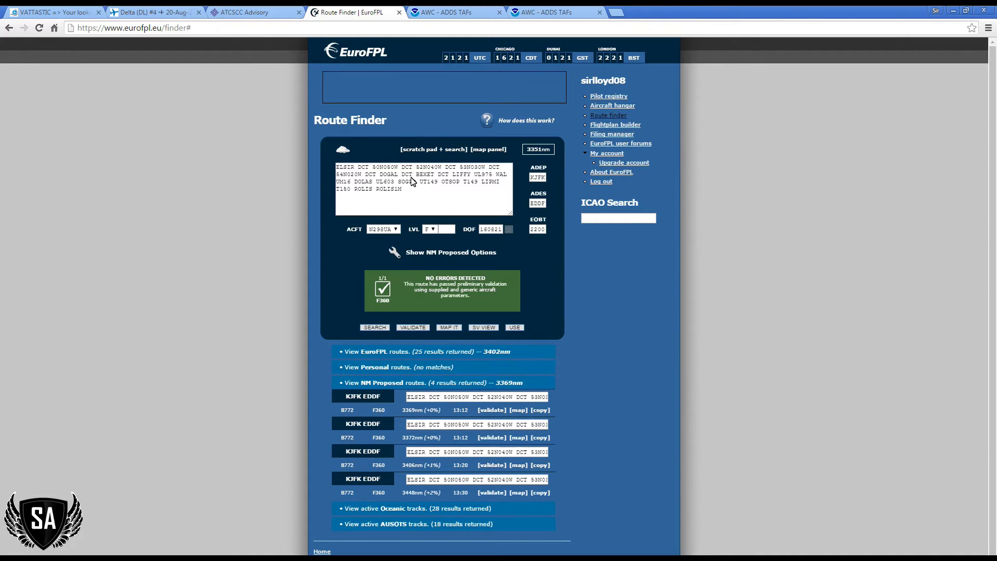
drag(404, 192, 336, 166)
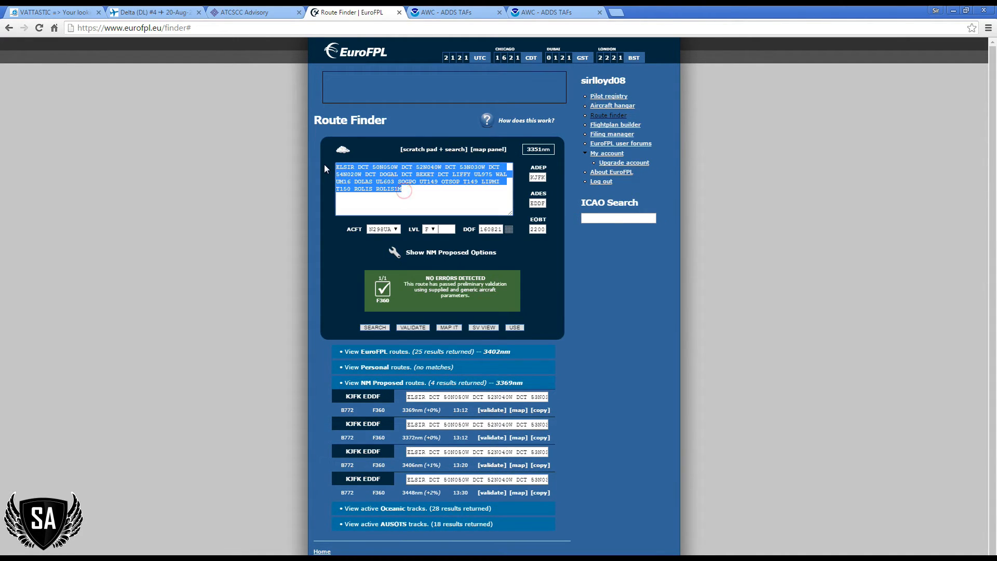
right_click(372, 185)
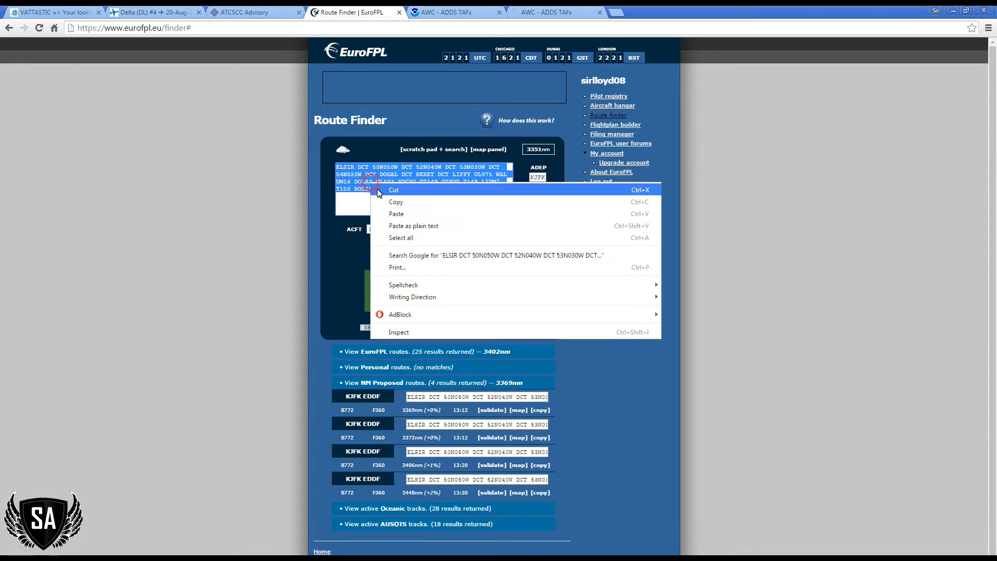
click(376, 188)
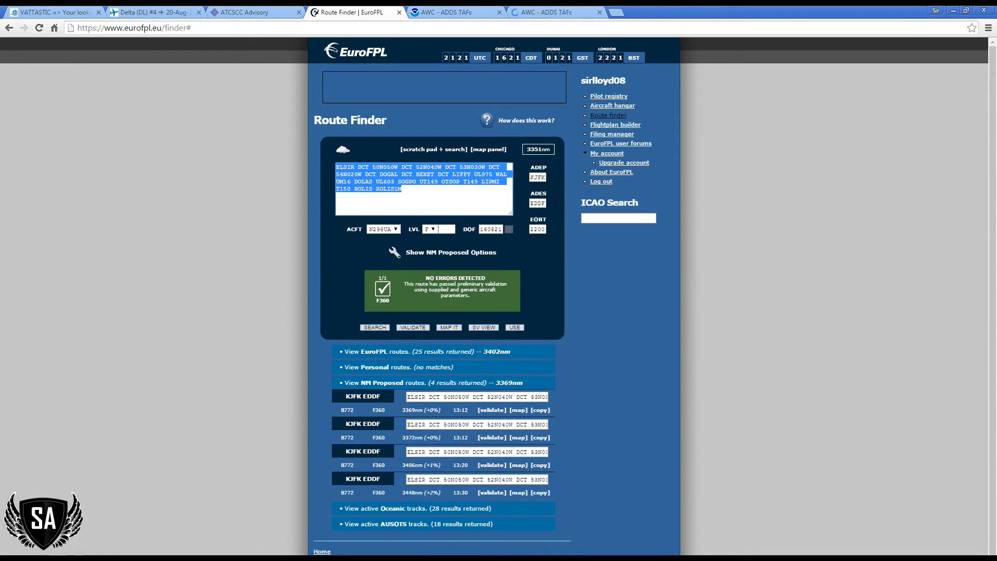
- Switch back to Professional Flight Planner X, replace ELSIR in the route text with the copied routing and build the route
key(alt+Tab)
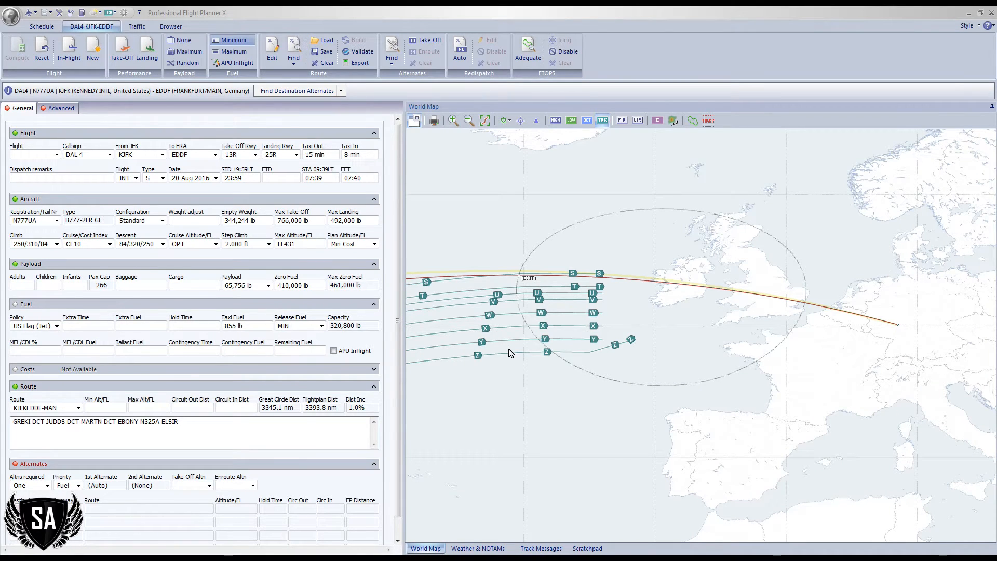
double_click(163, 422)
right_click(173, 425)
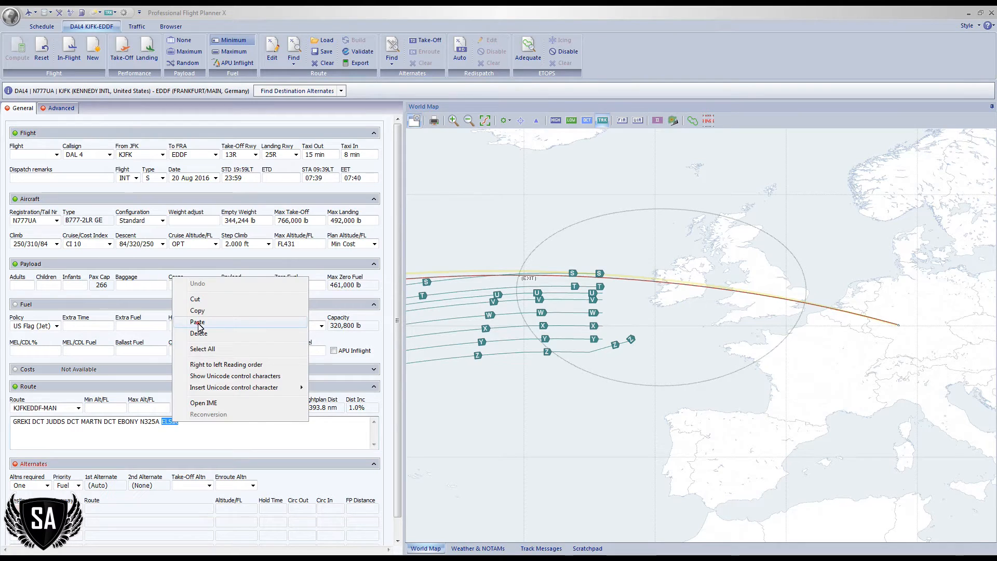
click(198, 322)
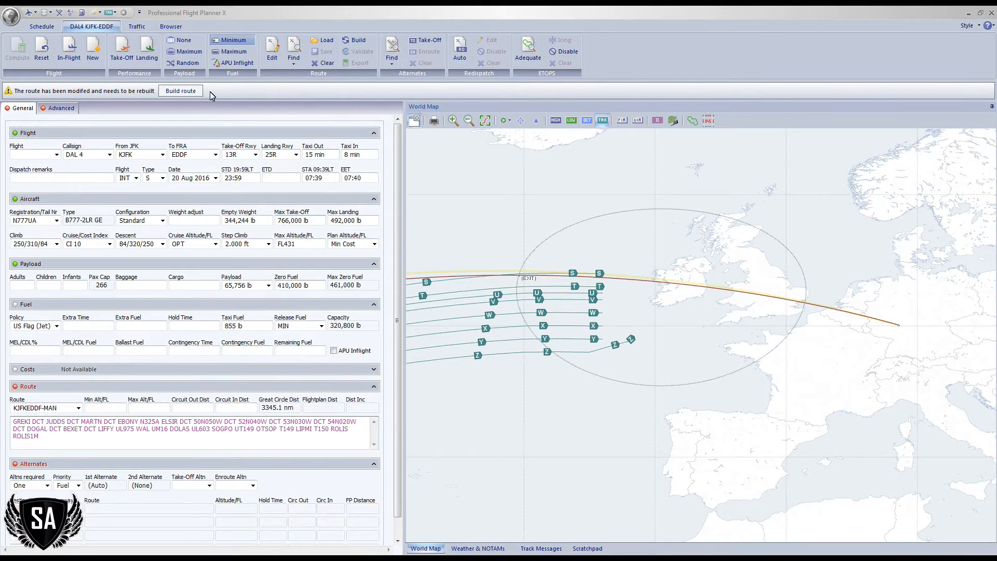
click(173, 95)
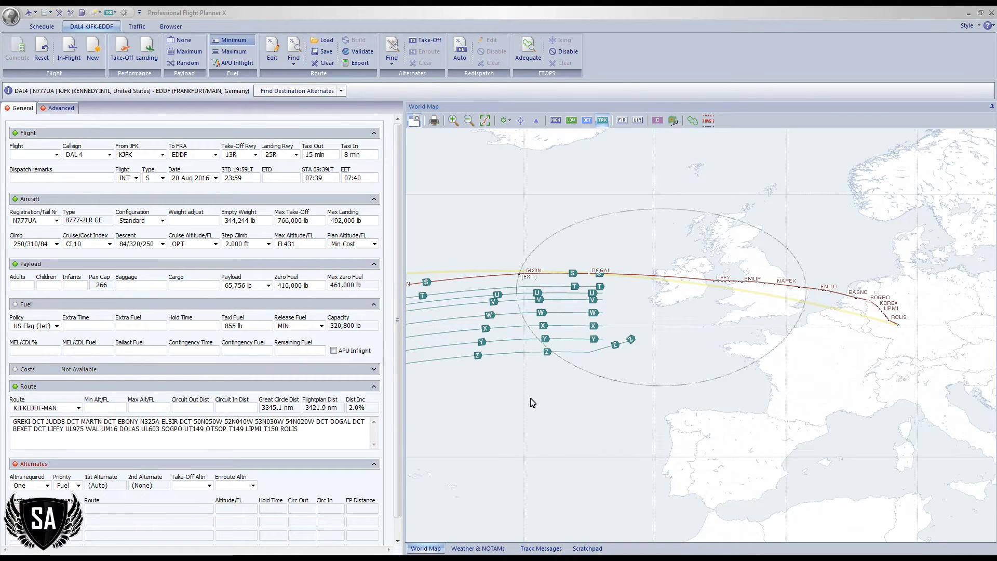
- Run IFPS validation of the route with cruise level FL350 and close the validation window
click(359, 52)
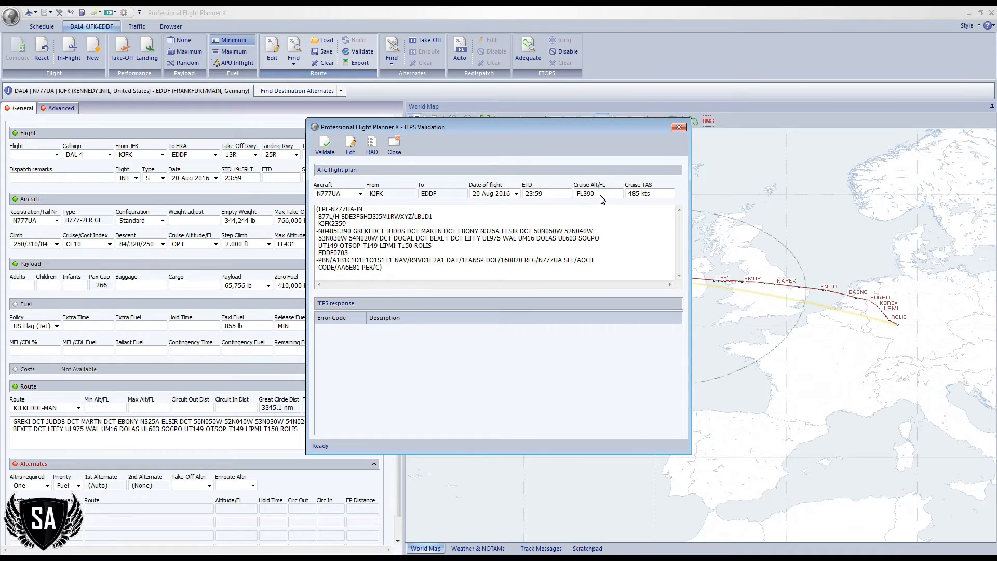
drag(595, 194, 588, 193)
click(327, 151)
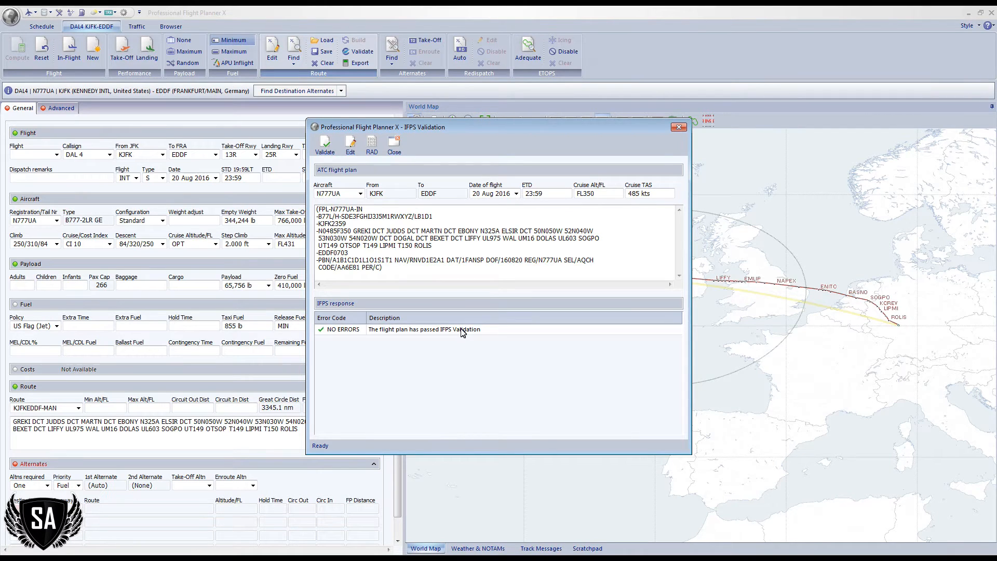
click(401, 149)
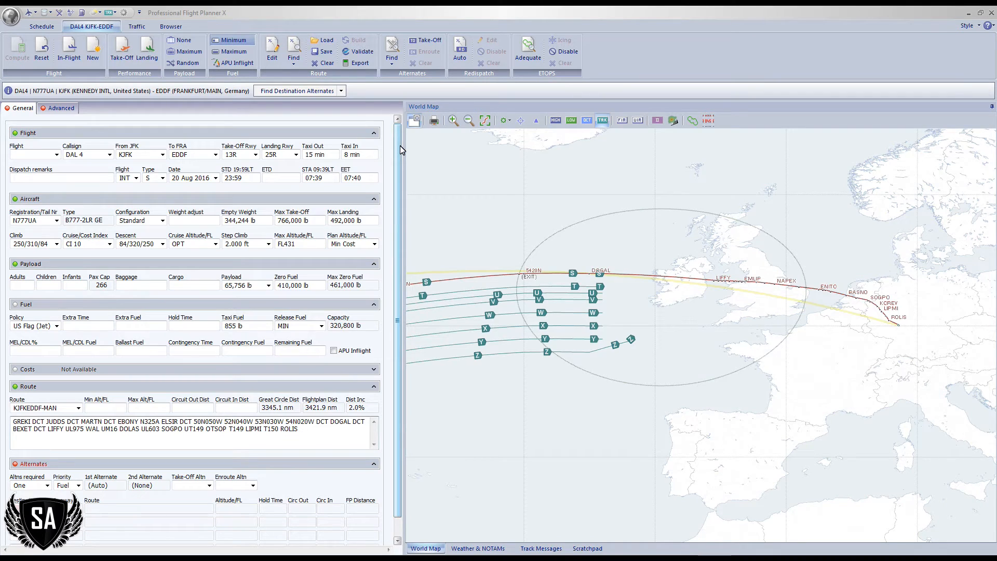
click(304, 433)
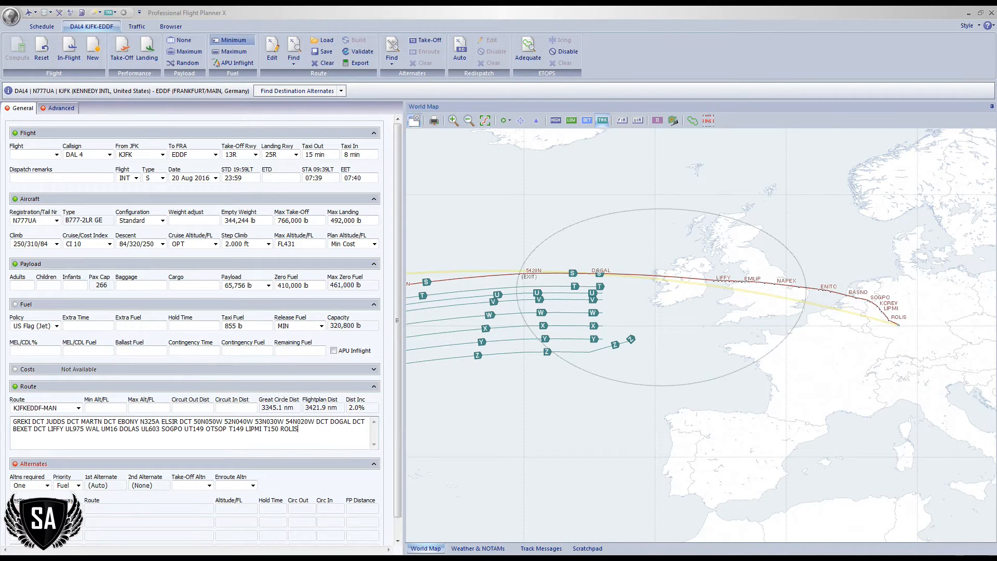
key(alt+Tab)
click(407, 190)
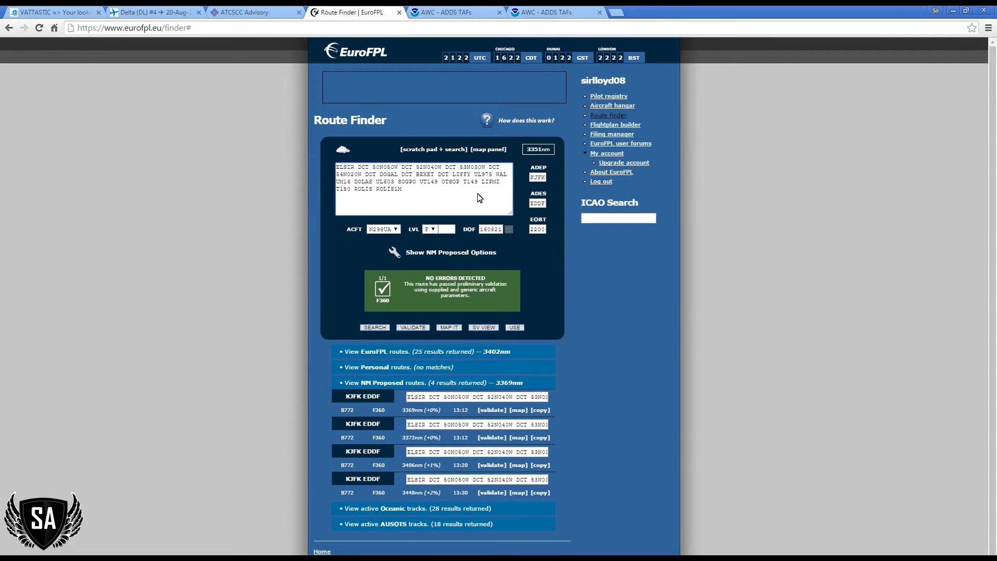
key(alt+Tab)
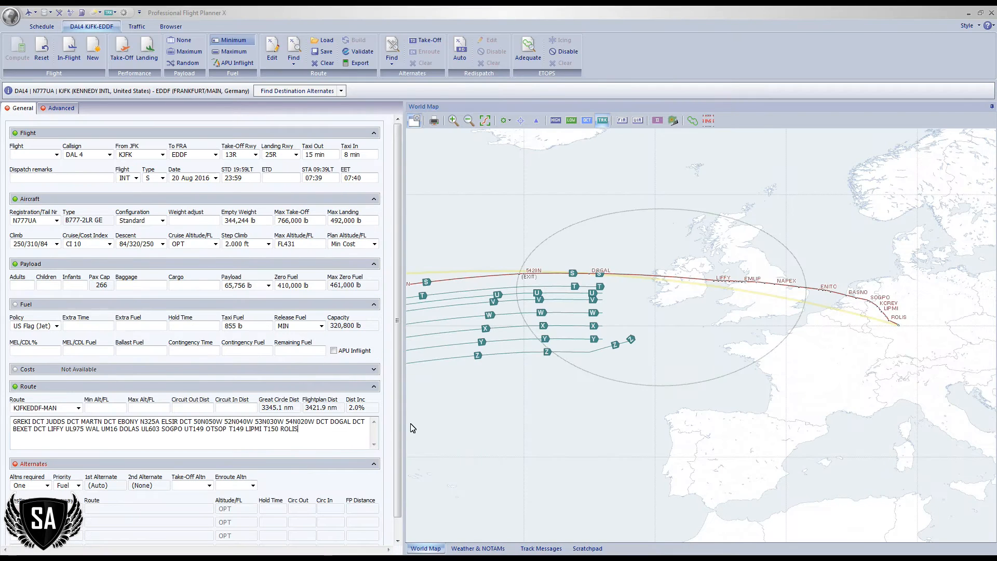
click(301, 431)
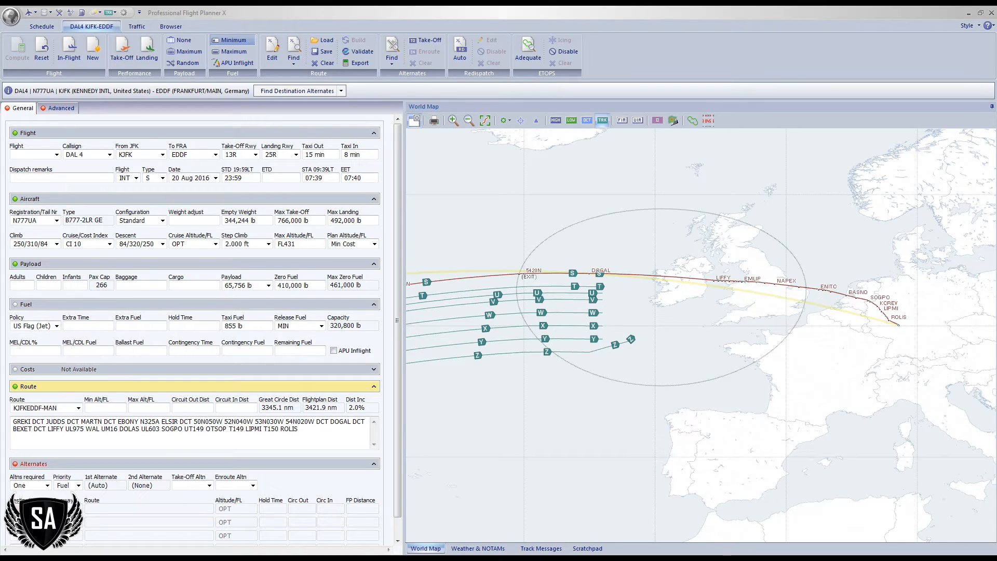
- Switch to the Aviation Weather Center TAF board in the browser and request the condensed forecast for EDDF
key(alt+Tab)
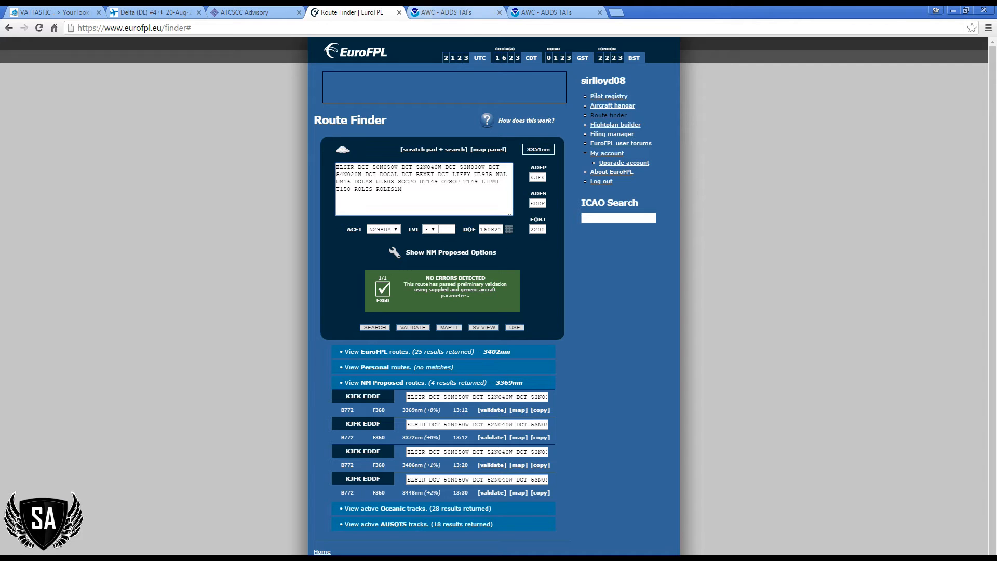
click(440, 11)
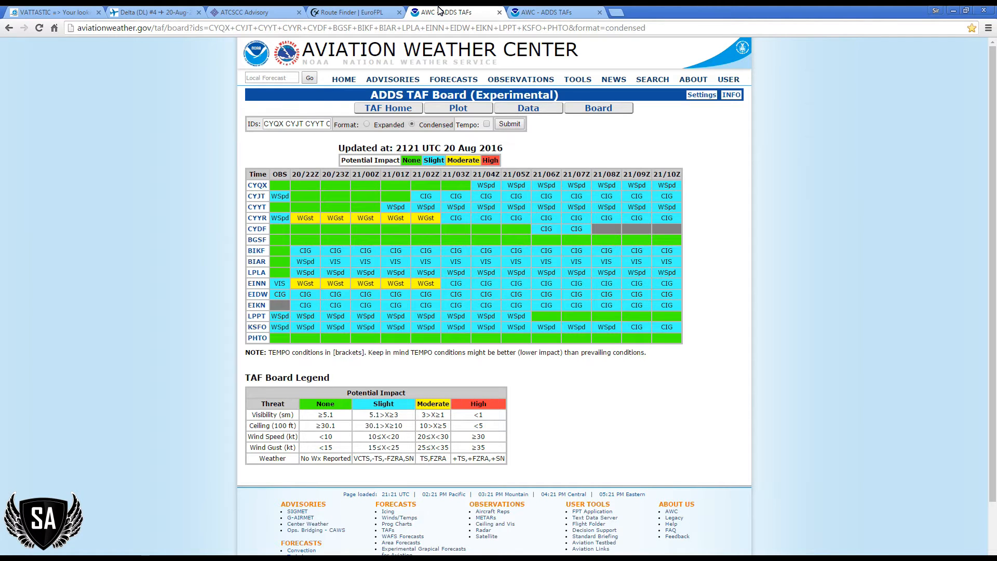
click(535, 11)
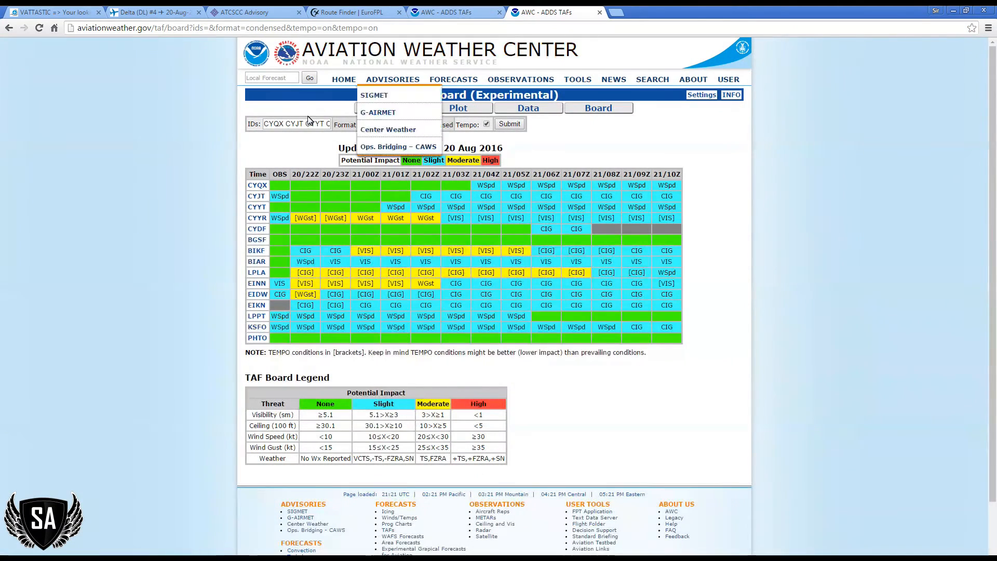
triple_click(293, 125)
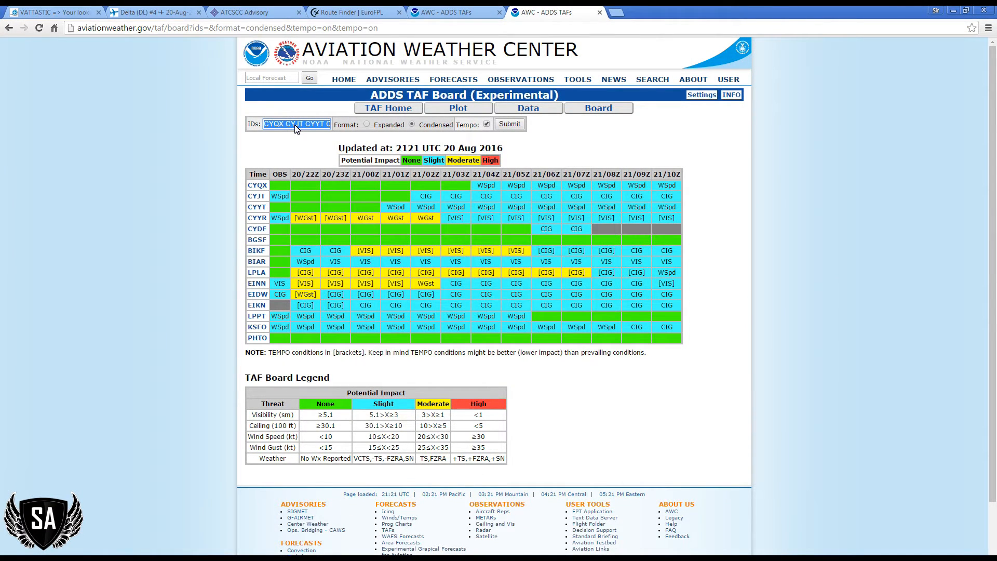
text(ee)
key(BackSpace)
key(BackSpace)
text(EDDF)
key(Return)
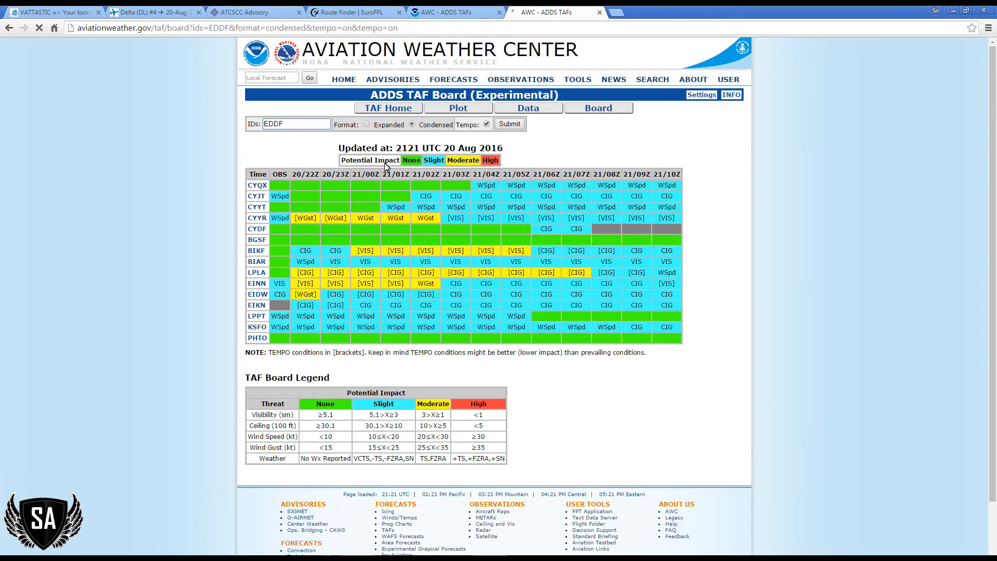
- Examine the hourly EDDF forecast and its expanded TAF, and return to Professional Flight Planner X
mouse_move(383, 190)
mouse_move(577, 188)
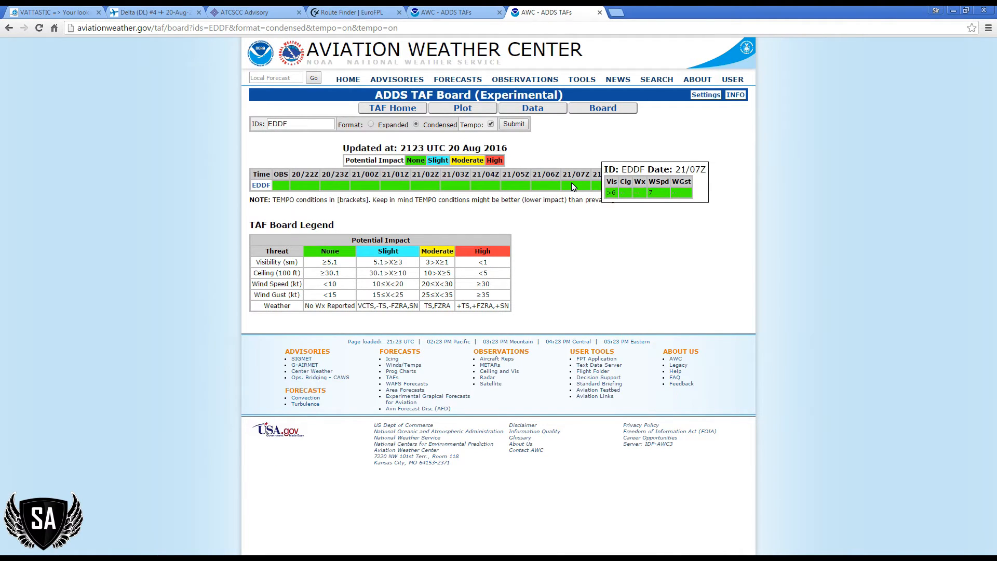
click(260, 188)
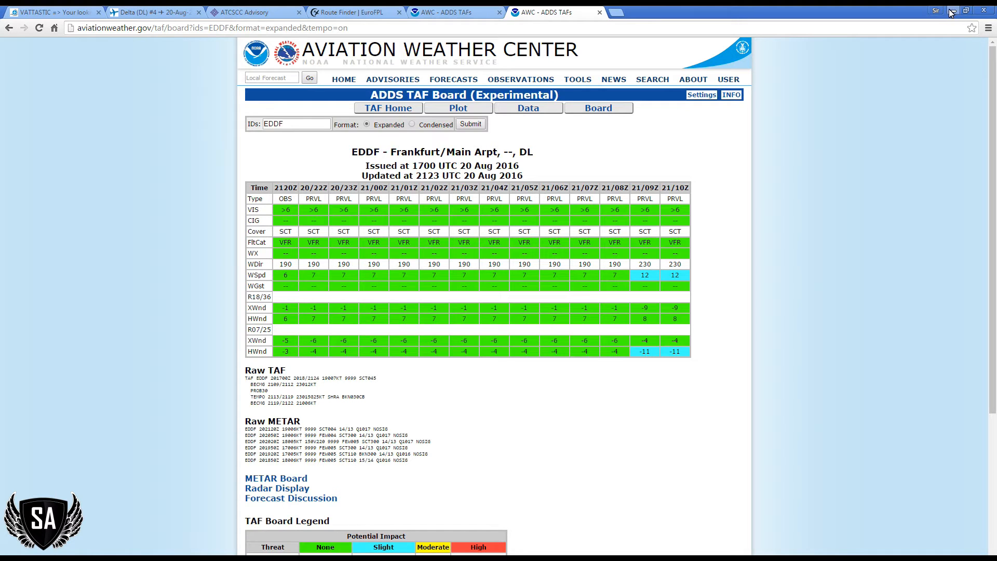
click(952, 11)
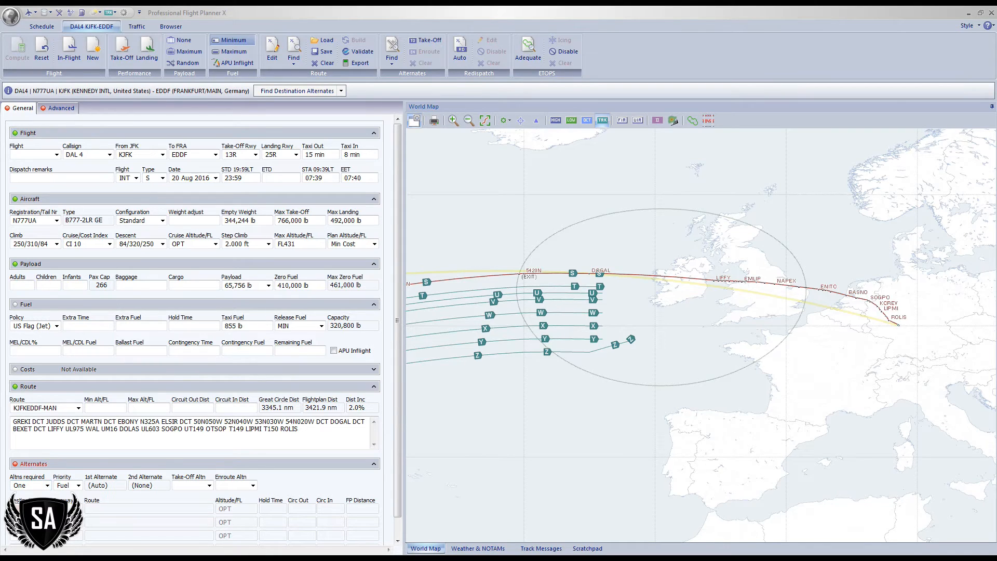
- Display airports on the world map and examine the area around Frankfurt for possible destination alternates
click(47, 485)
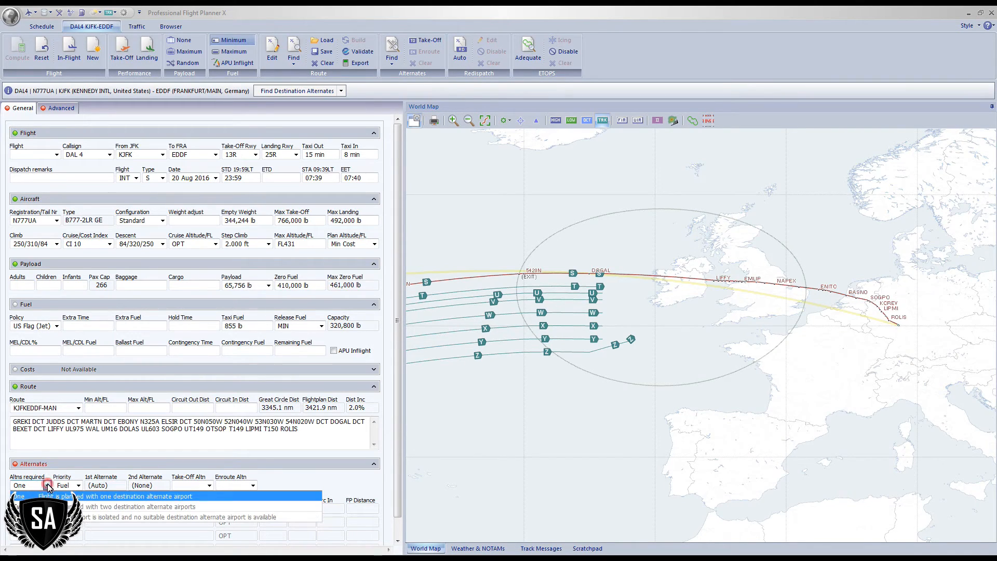
click(47, 486)
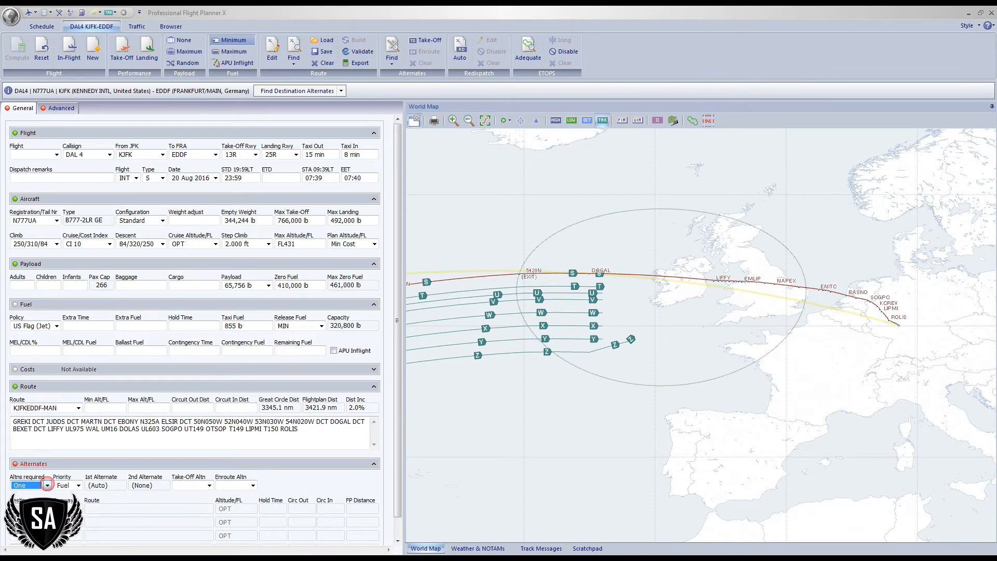
click(340, 489)
drag(948, 323, 824, 356)
scroll(824, 356, up, 2)
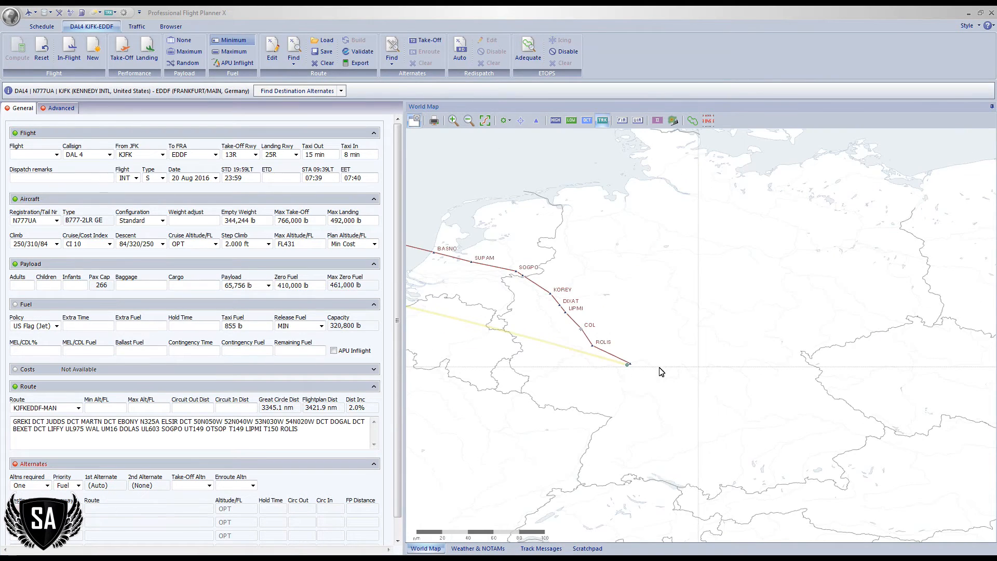
click(502, 120)
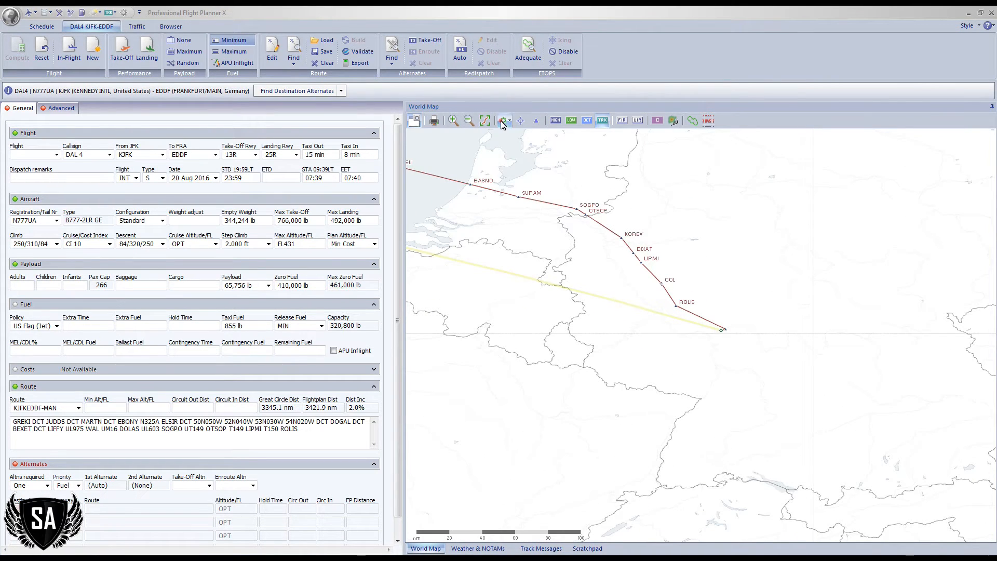
click(520, 136)
scroll(737, 372, up, 2)
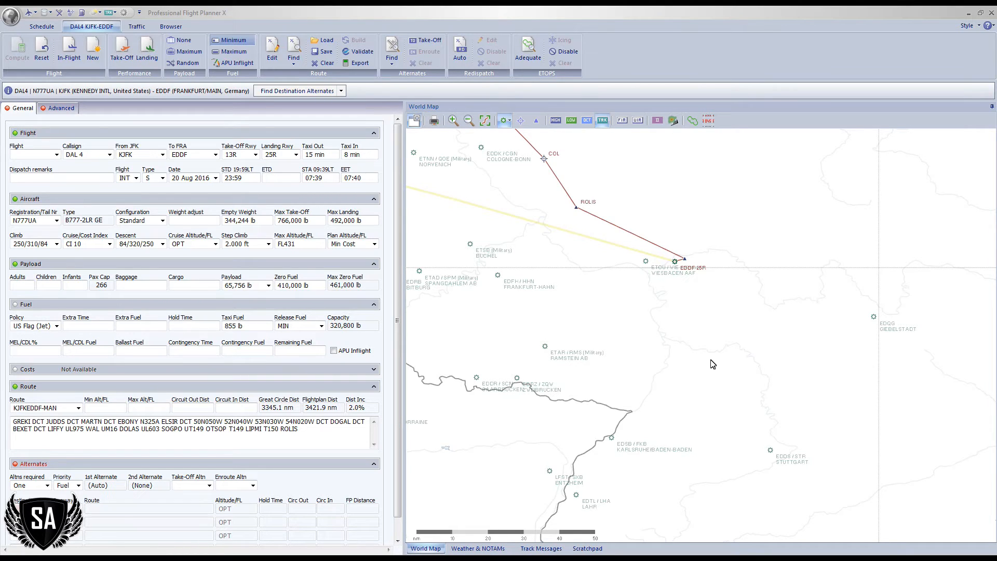
drag(697, 309, 713, 411)
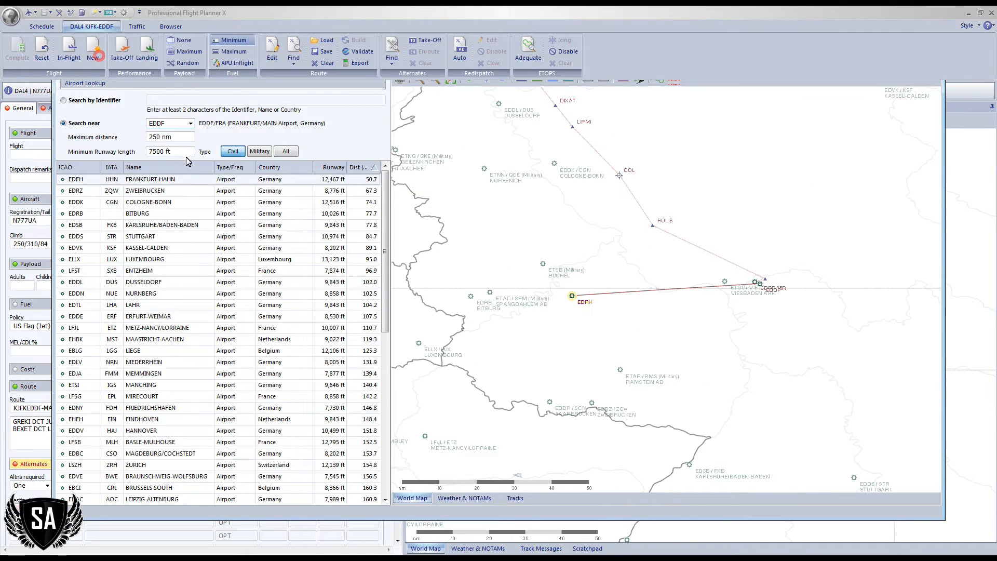
- Find destination alternates near EDDF, taking EDFH as the first one, and hide the airports on the world map
click(92, 57)
click(297, 93)
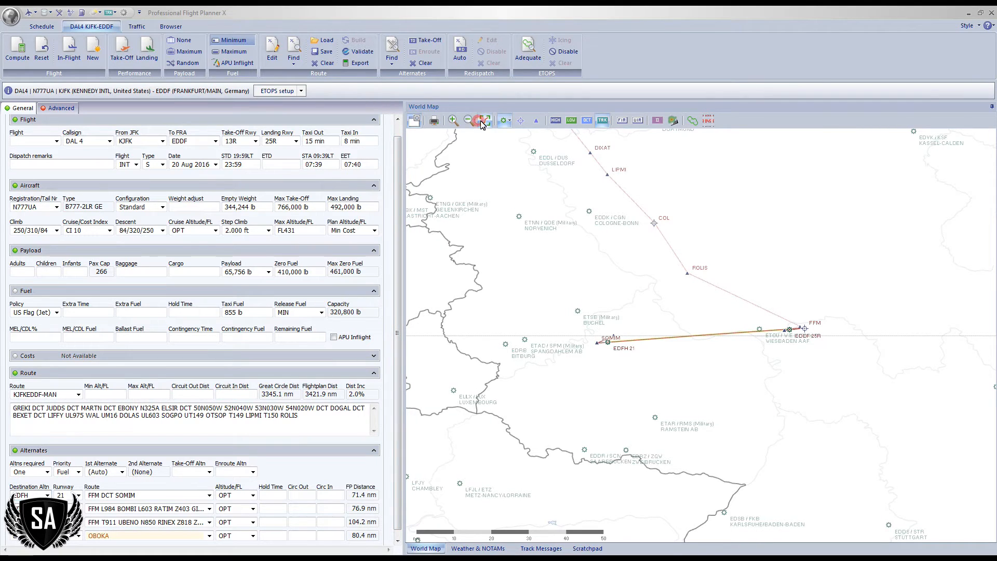
click(506, 120)
click(519, 137)
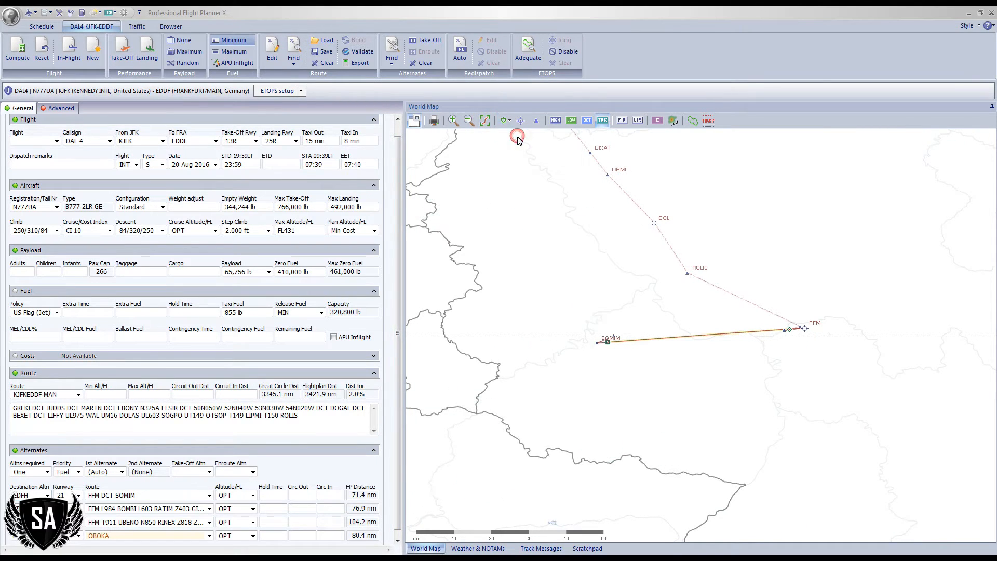
- Open the flight's advanced redispatch settings and generate the redispatch plan automatically
click(60, 109)
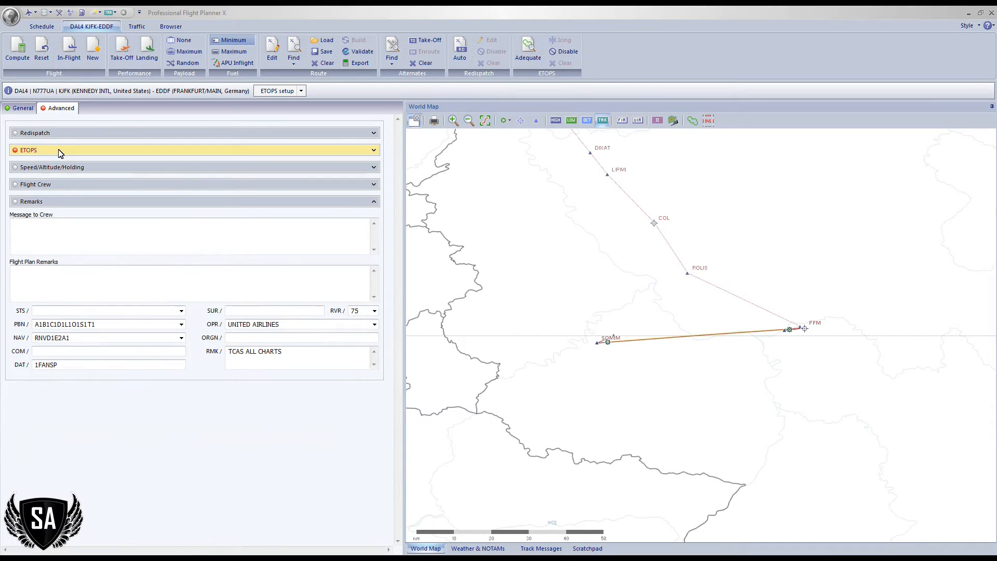
click(485, 121)
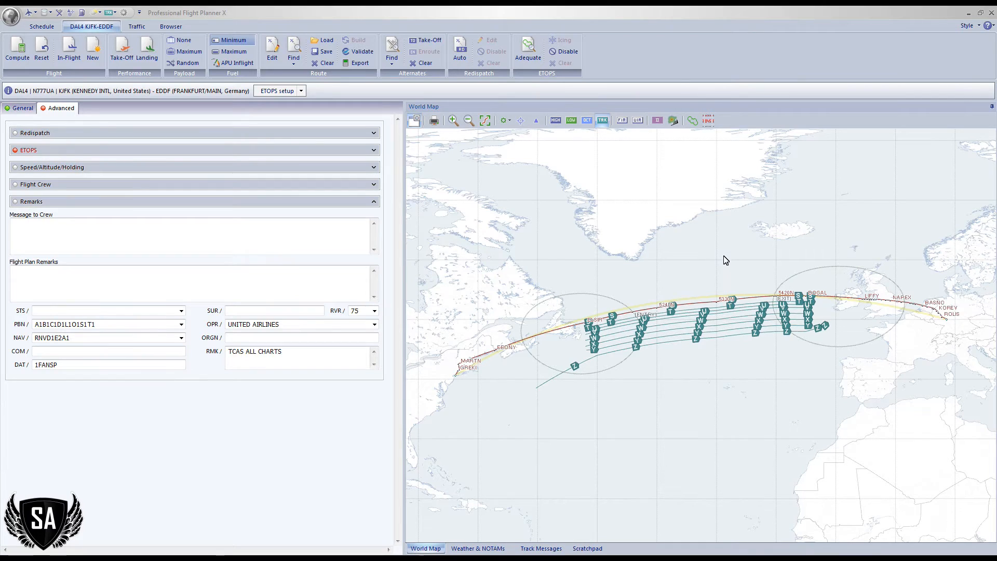
click(191, 137)
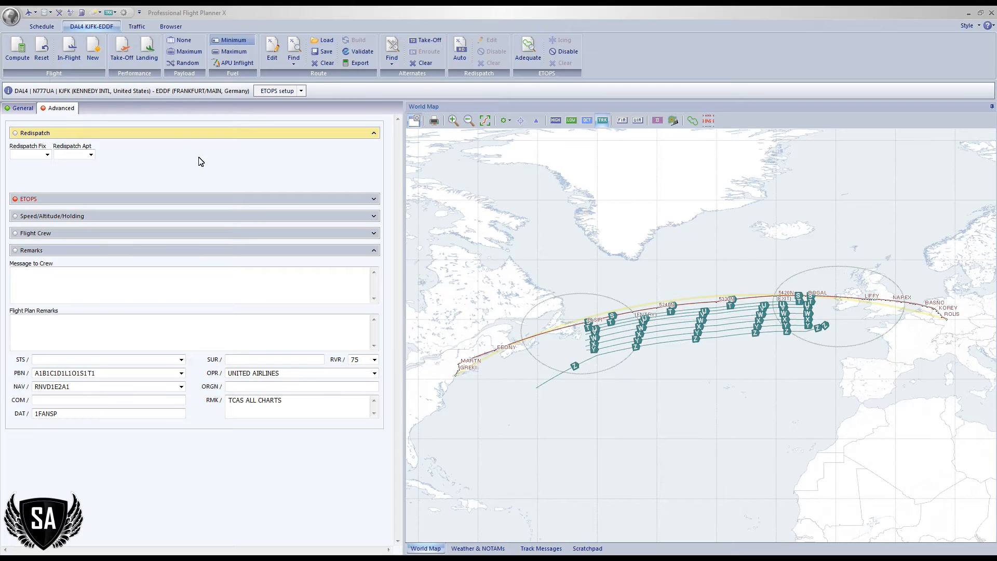
click(462, 54)
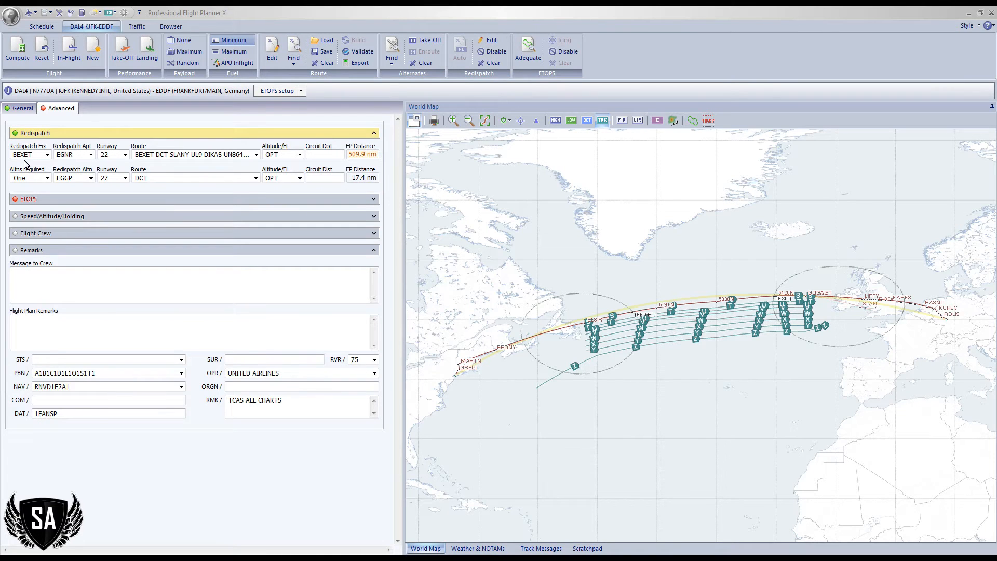
- Inspect the redispatch routing over Ireland and Britain on the map and highlight the redispatch fix BEXET
scroll(870, 318, up, 3)
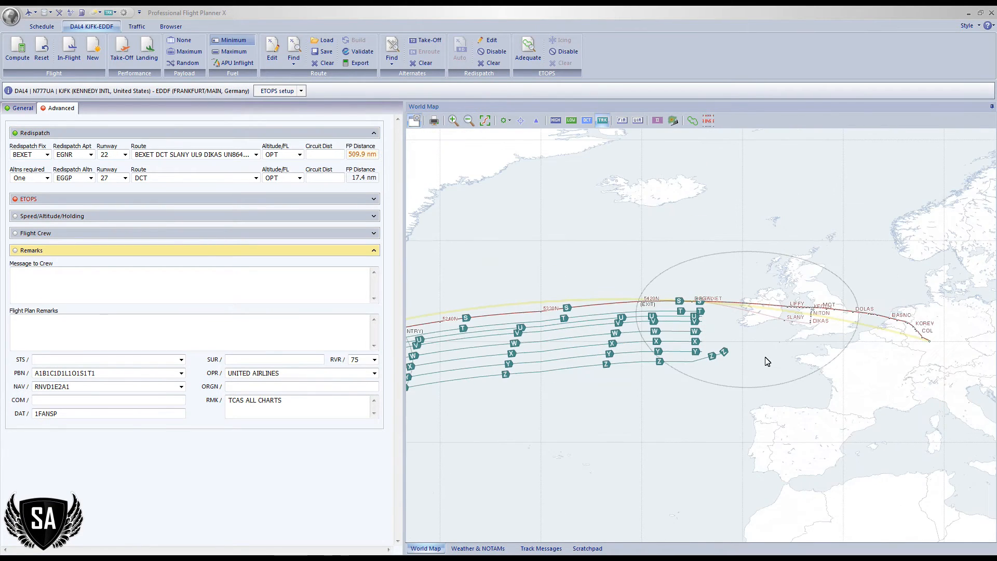
drag(812, 303, 655, 353)
scroll(709, 340, up, 1)
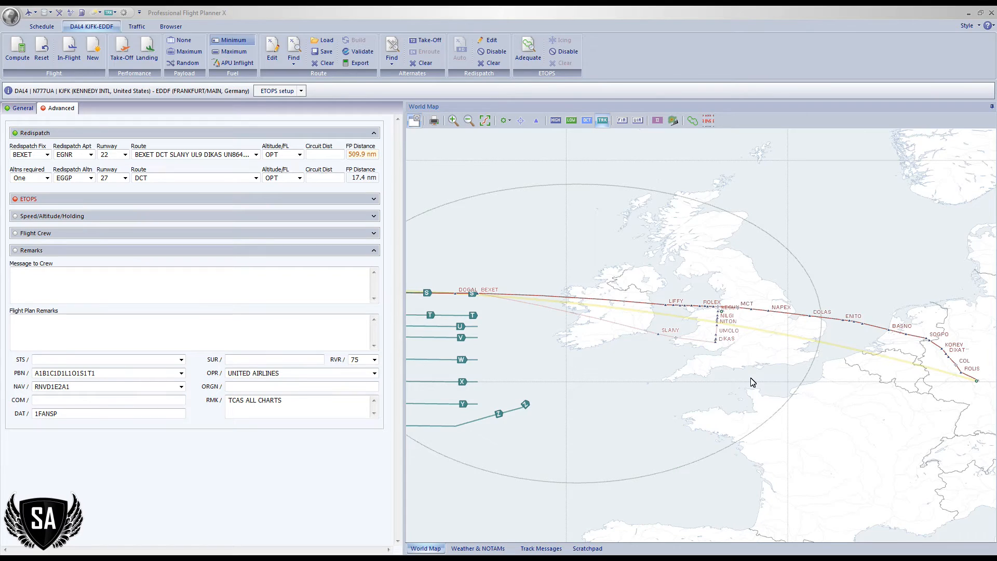
double_click(34, 155)
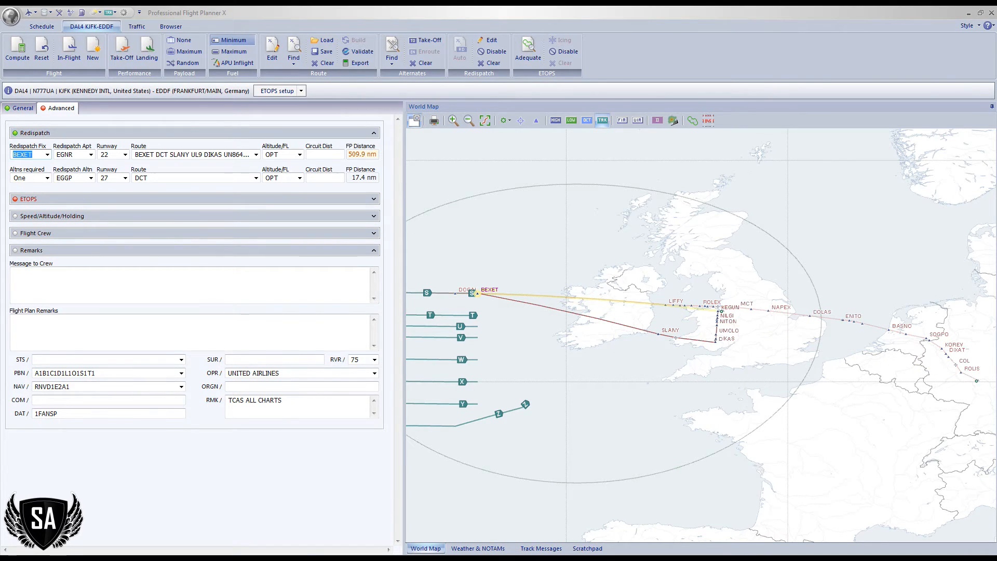
- Switch to the TAF board in the browser, request forecasts for EIDW and EINN, and compare them in condensed format
key(alt+Tab)
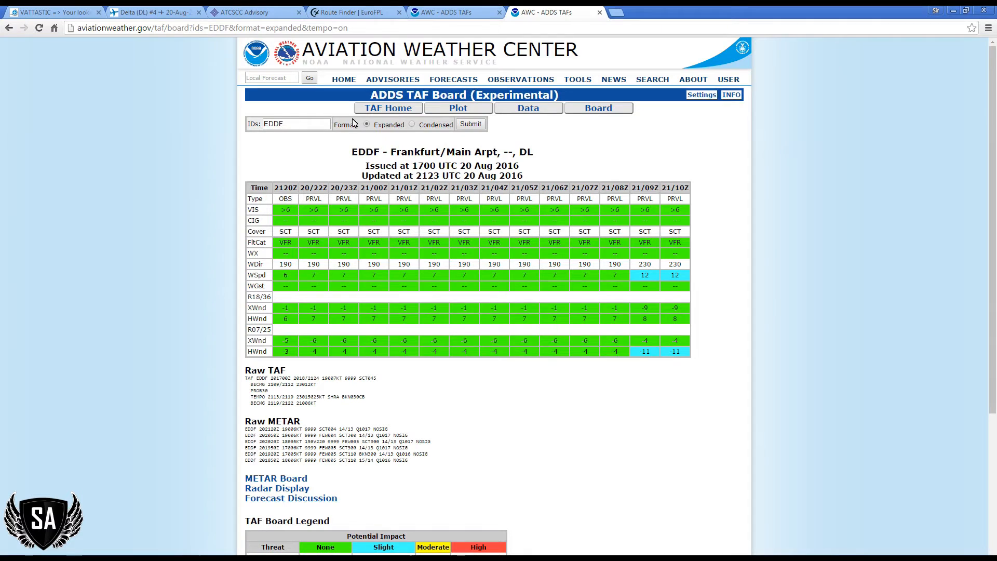
double_click(294, 124)
text(EIDW EINN)
key(Return)
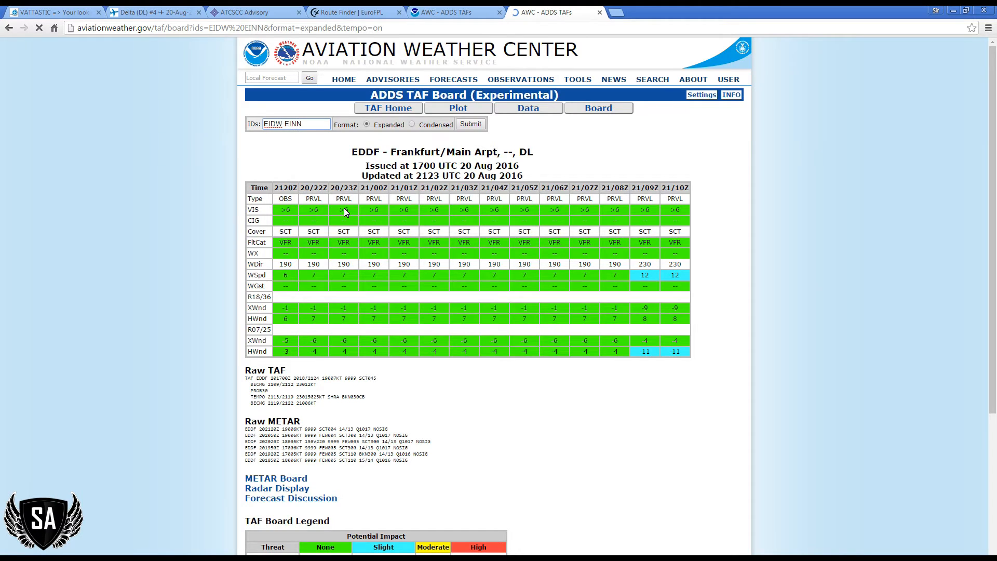
click(412, 125)
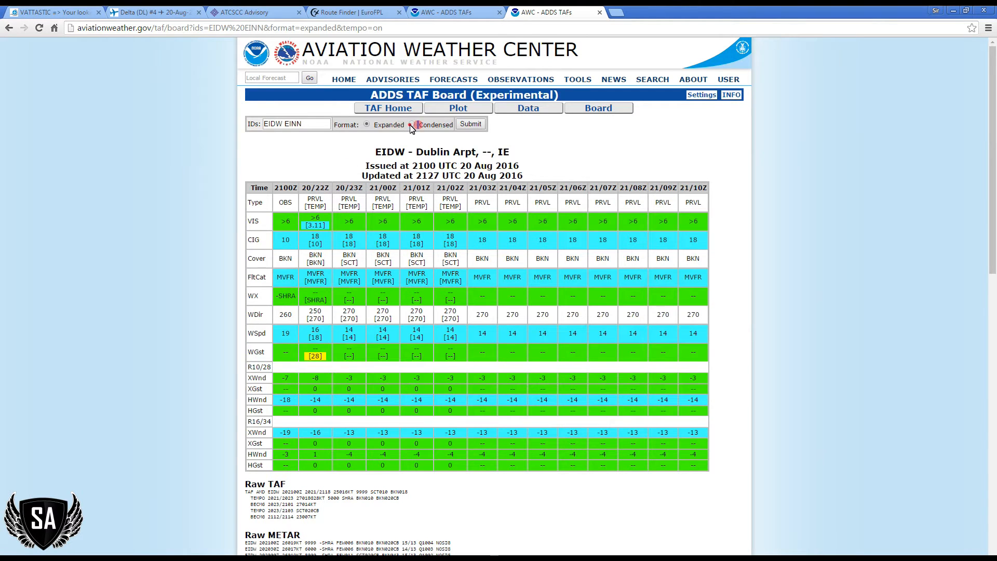
mouse_move(439, 201)
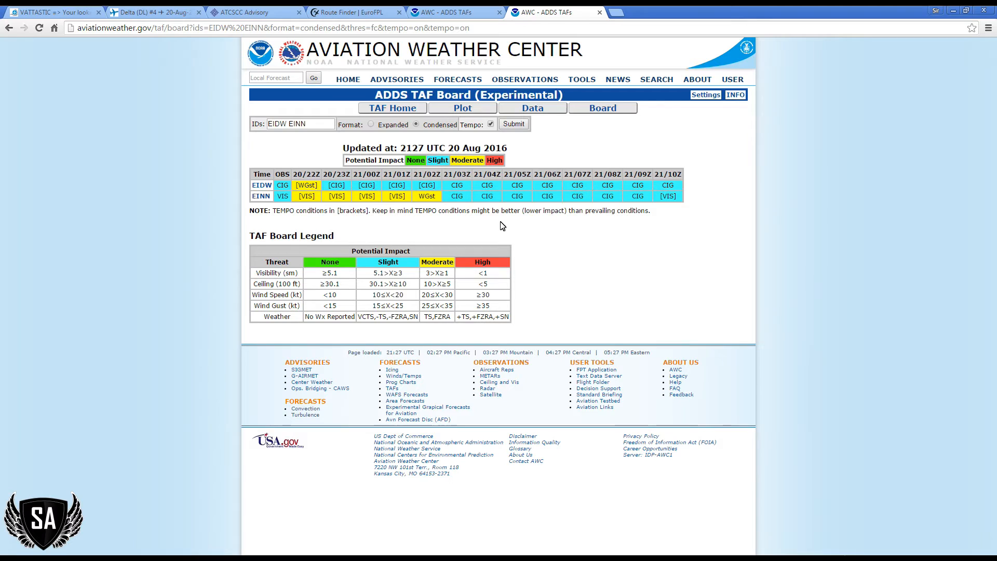
mouse_move(282, 194)
- Review the expanded Dublin and Shannon forecasts and return to Professional Flight Planner X
click(371, 125)
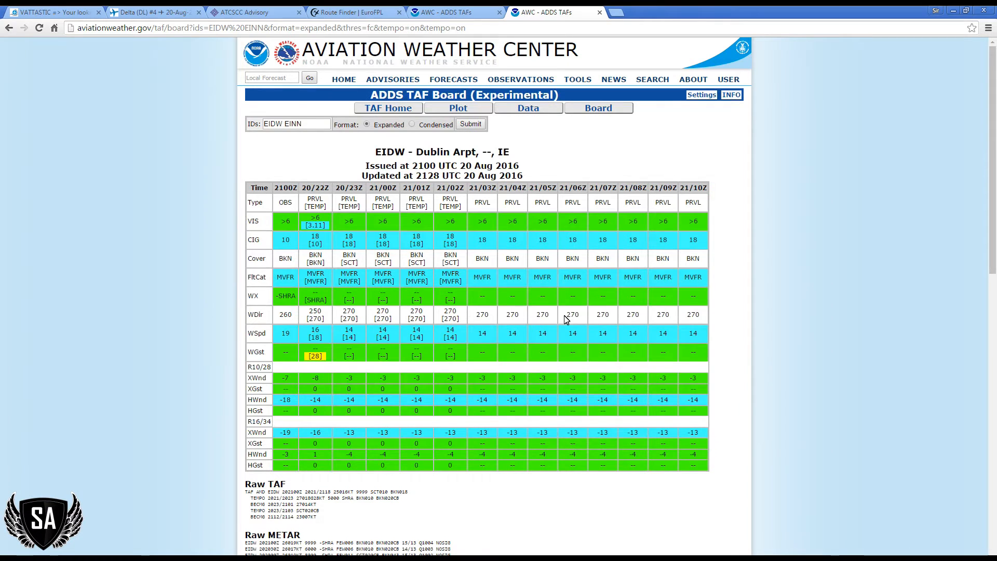
scroll(556, 321, down, 1)
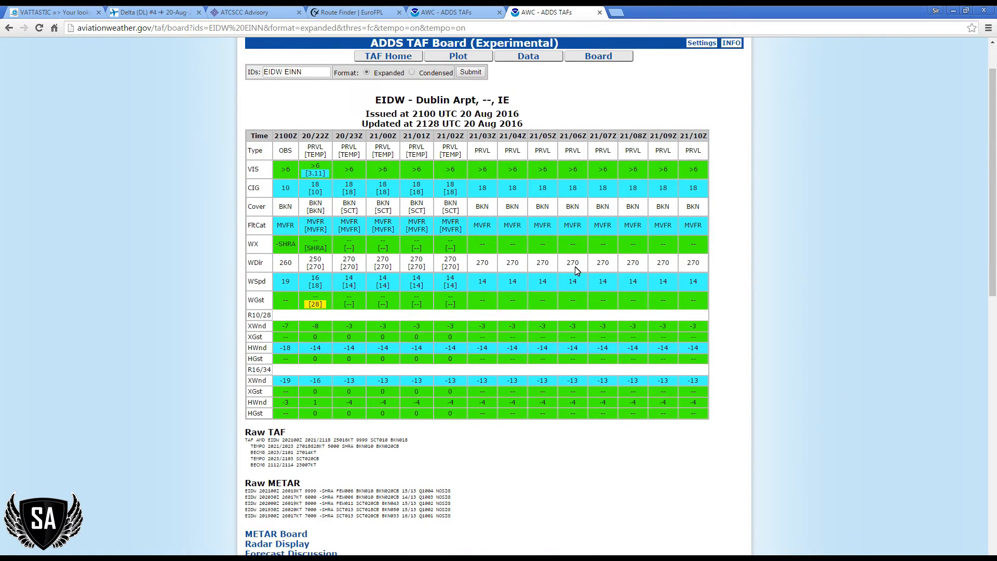
scroll(574, 270, down, 6)
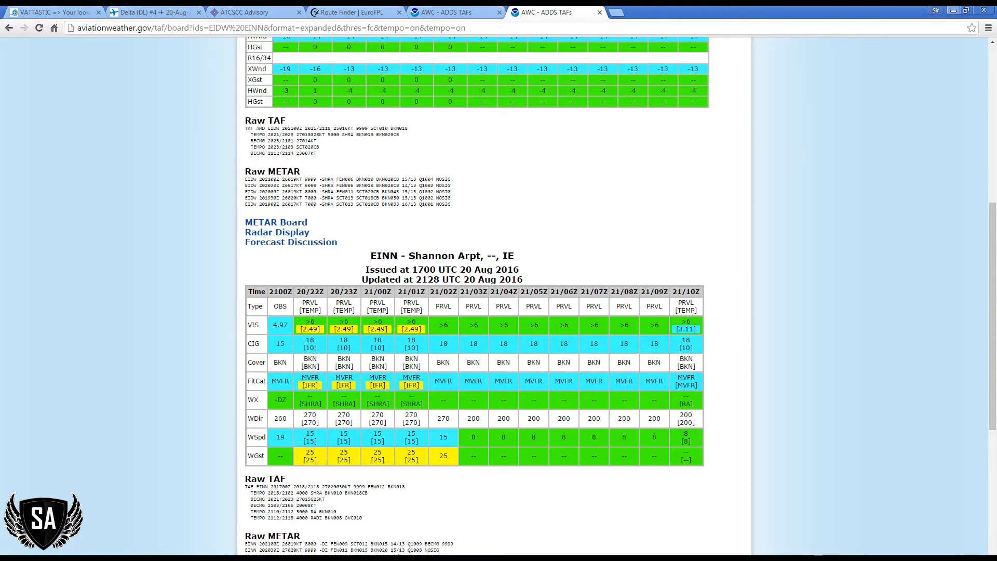
click(954, 10)
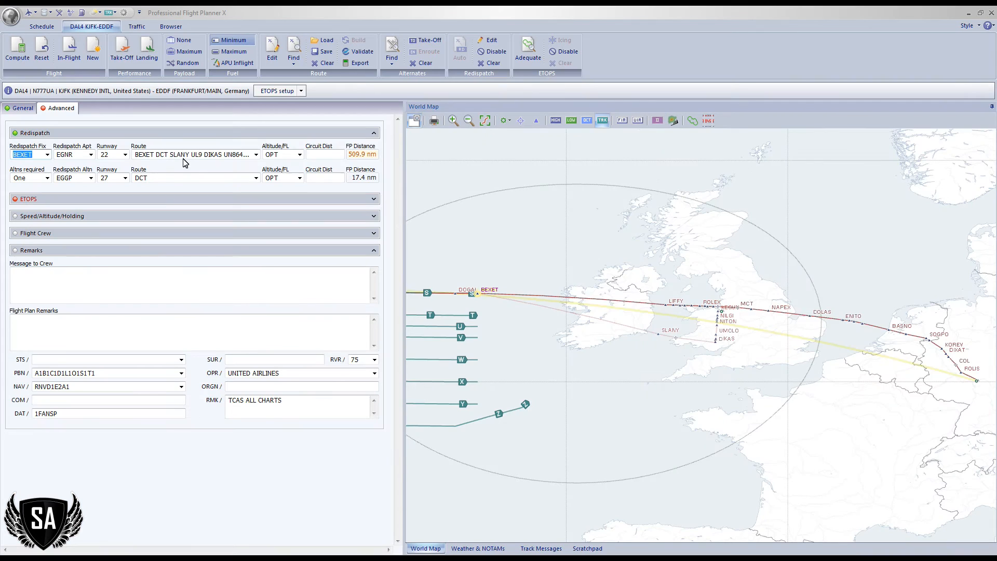
- Set the redispatch airport to EIDW and its redispatch alternate to EINN
click(73, 154)
text(E)
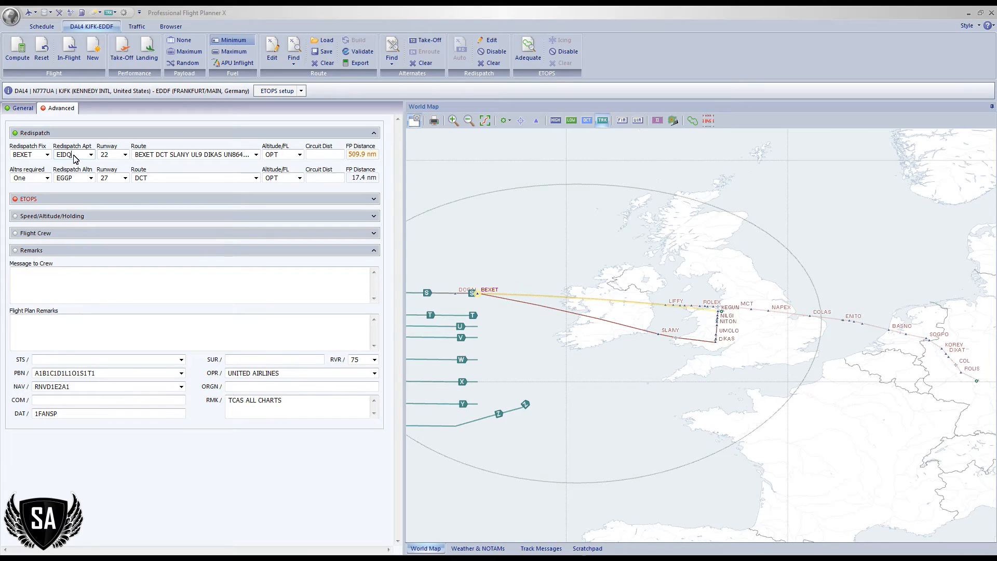
text(IDW)
key(Tab)
key(Tab)
key(Tab)
key(Tab)
key(Tab)
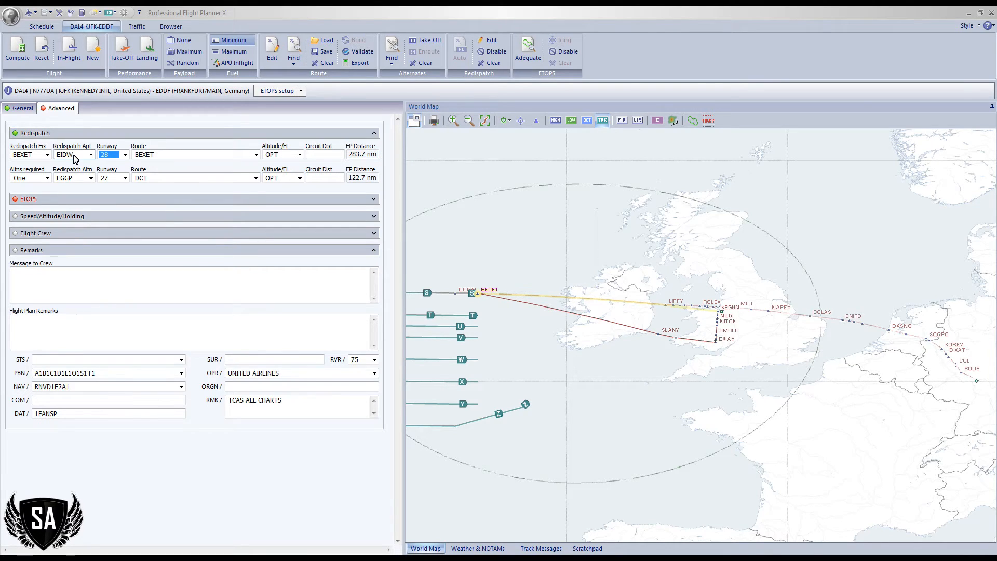
key(Tab)
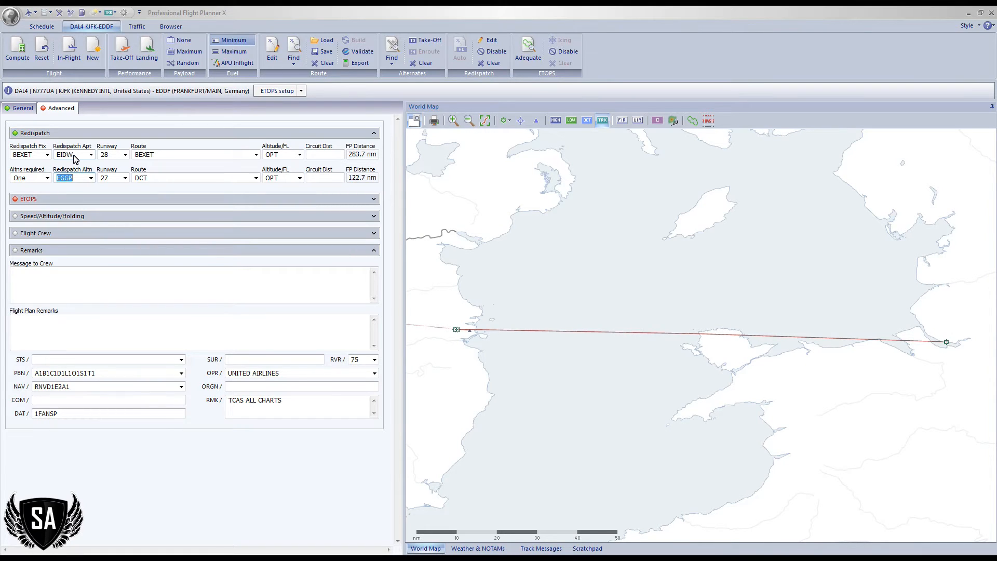
text(EINN)
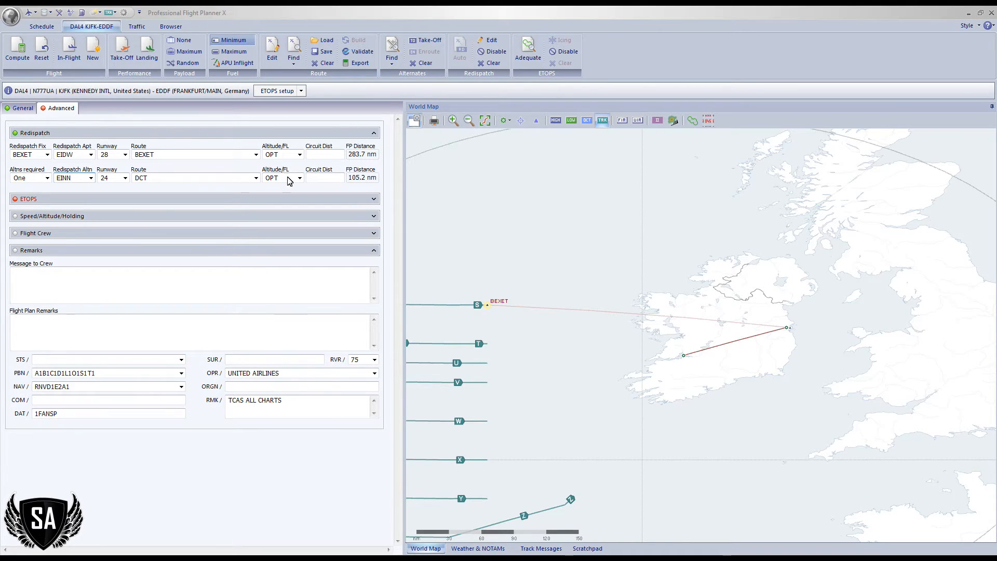
- Find routes for the redispatch leg from BEXET to EIDW and for the alternate leg to EINN
click(195, 157)
click(168, 188)
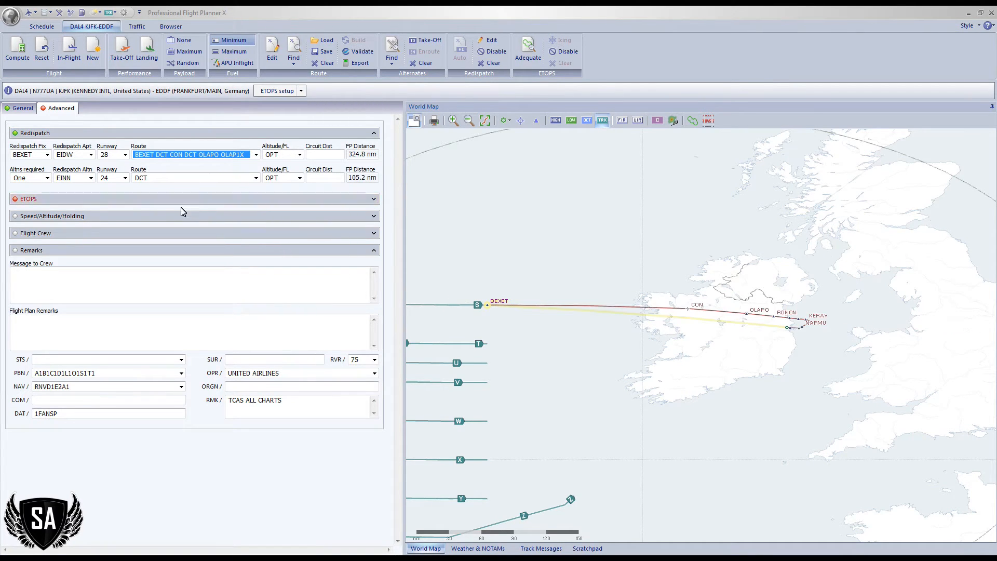
click(196, 178)
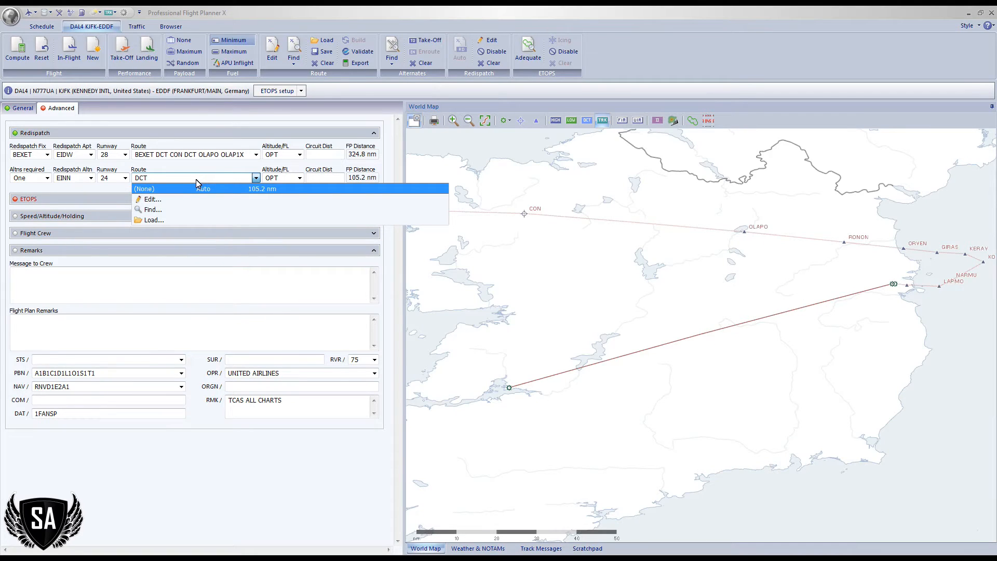
click(151, 210)
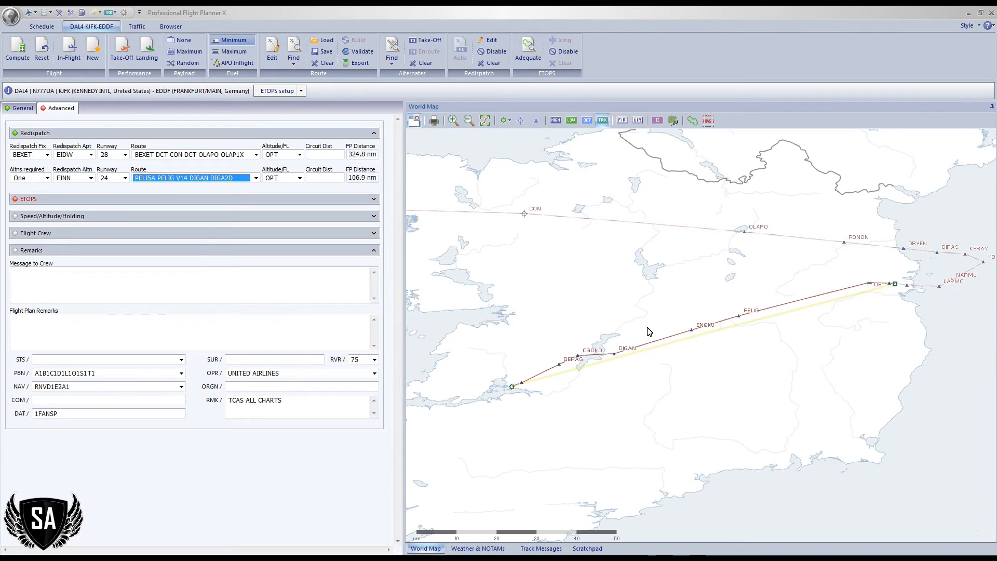
scroll(644, 333, down, 2)
scroll(638, 330, down, 1)
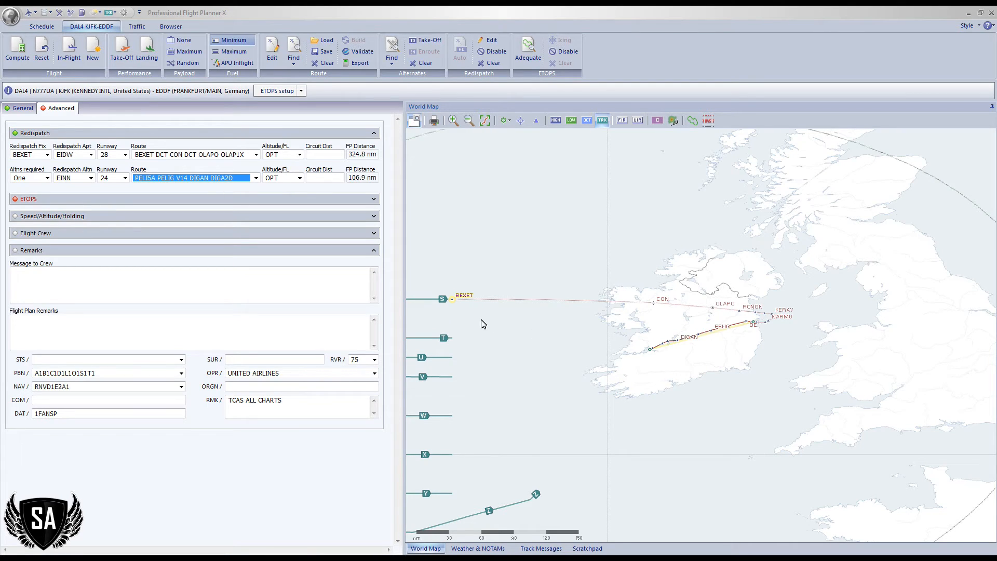
- Examine the redispatch routing from BEXET to Dublin on the map against the North Atlantic tracks and the onward route to Frankfurt
click(47, 178)
click(43, 179)
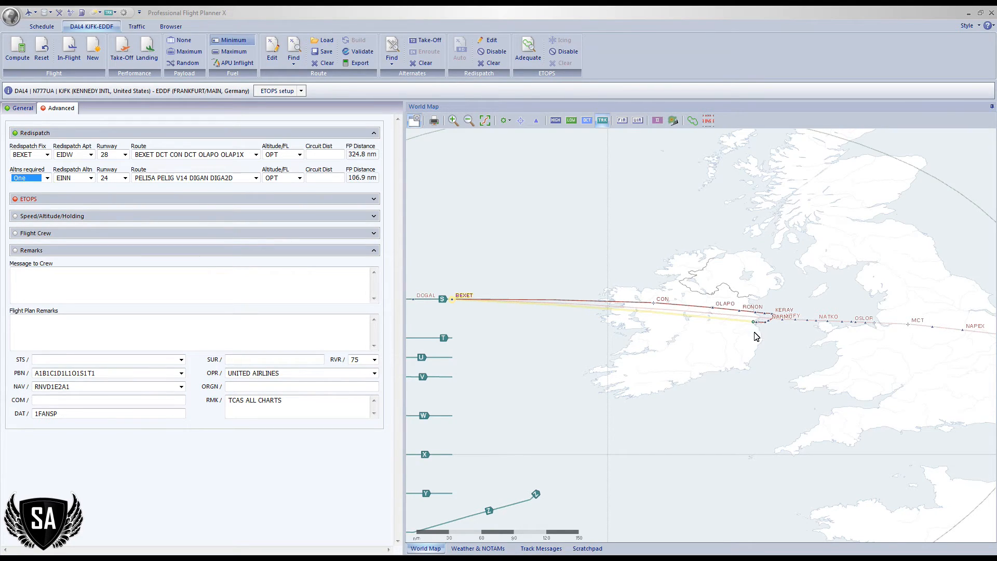
click(490, 120)
scroll(609, 299, down, 5)
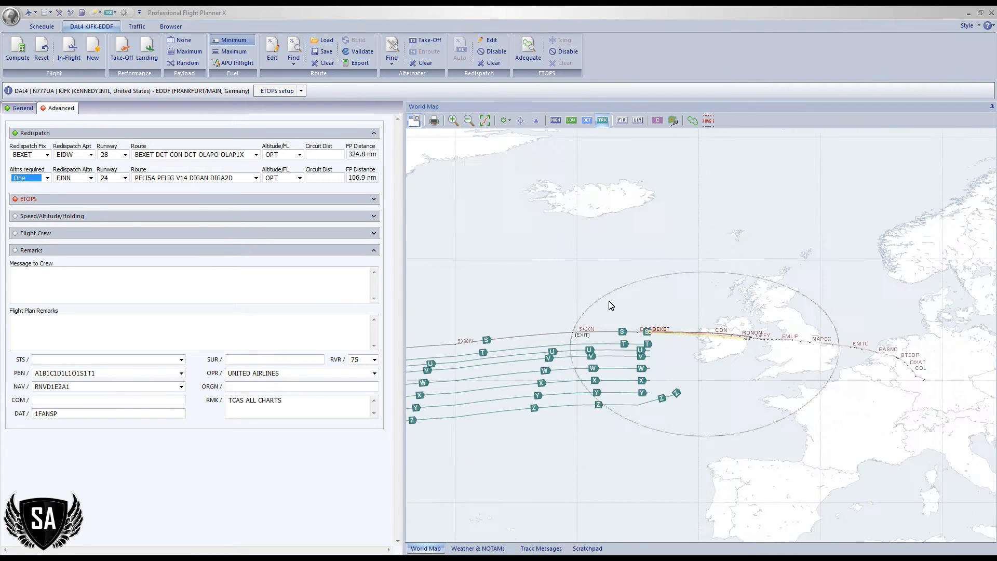
drag(541, 293, 708, 267)
scroll(672, 269, down, 3)
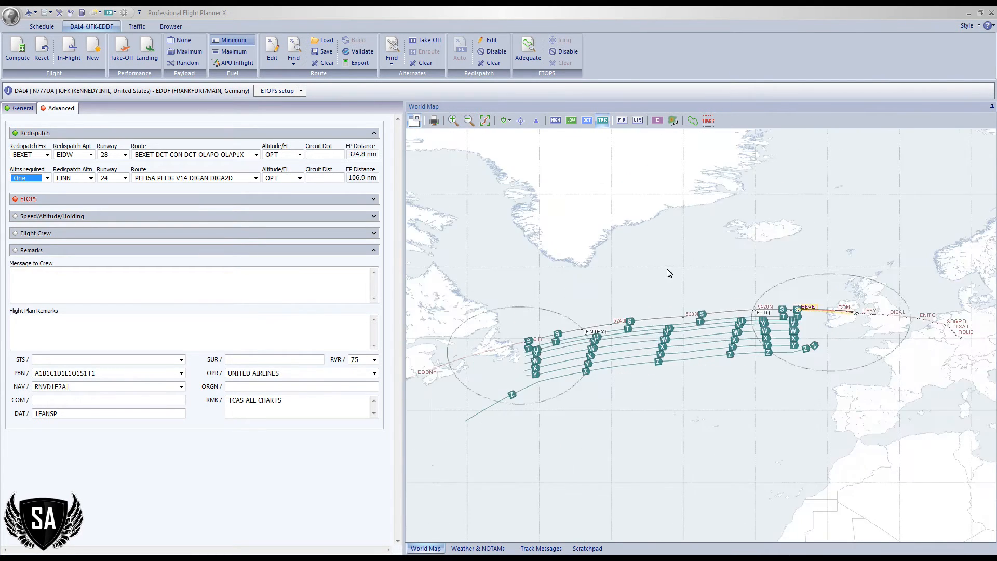
scroll(669, 269, up, 1)
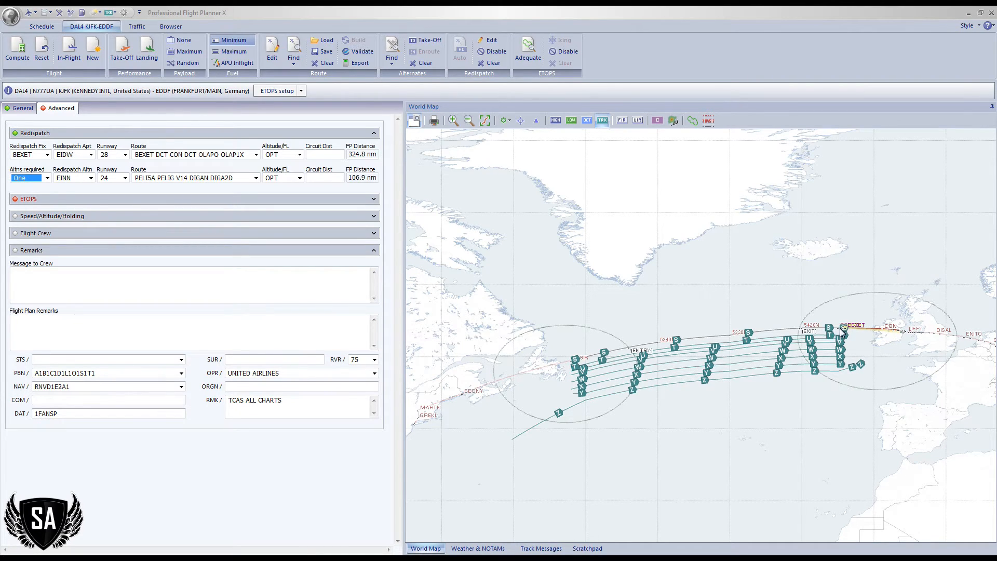
drag(850, 278, 787, 265)
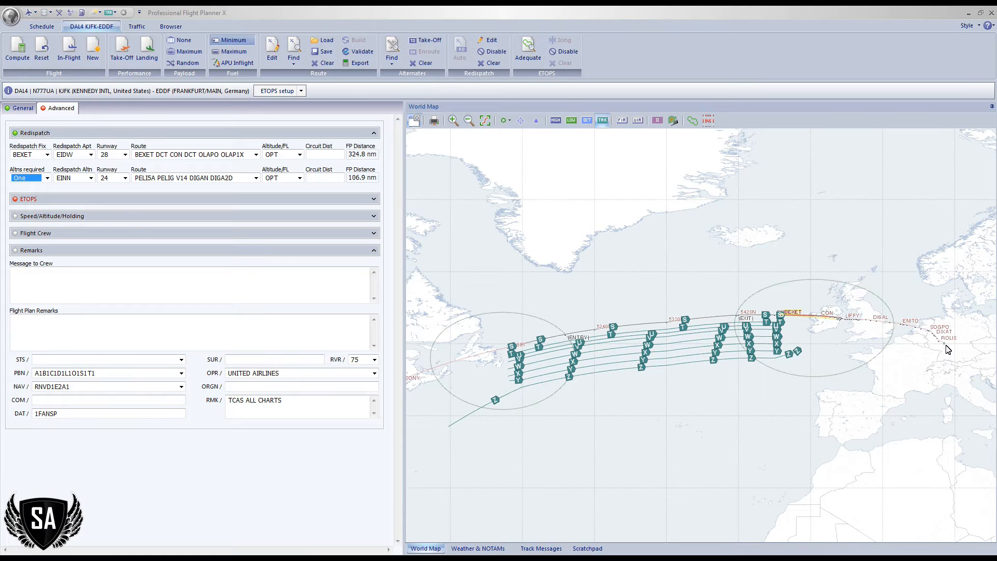
scroll(713, 327, down, 1)
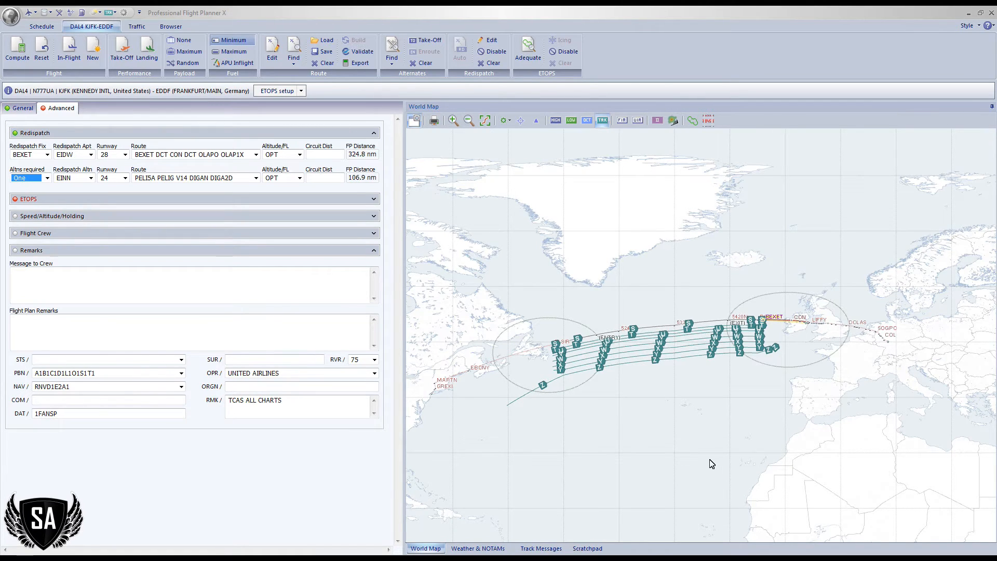
scroll(744, 373, up, 4)
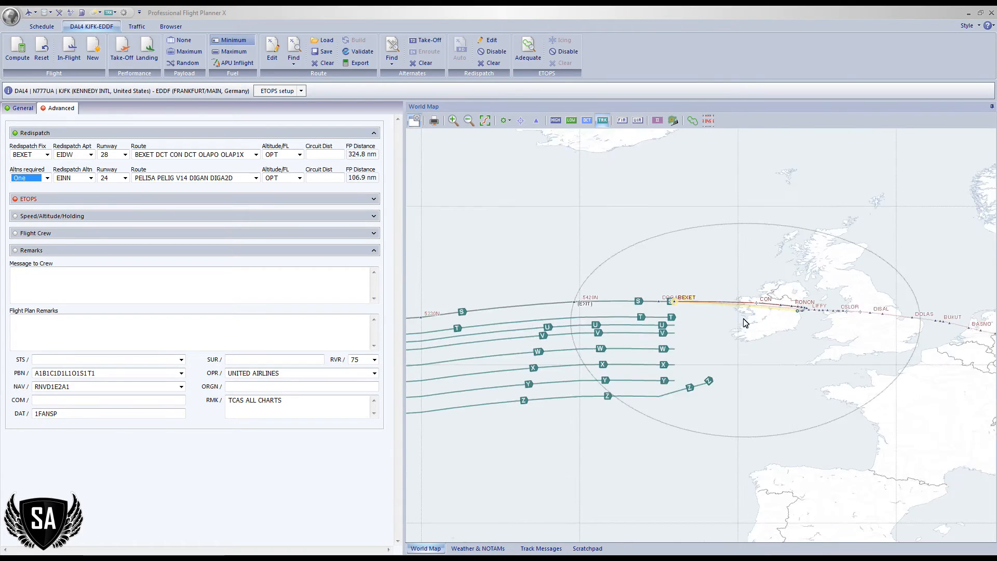
scroll(672, 330, up, 2)
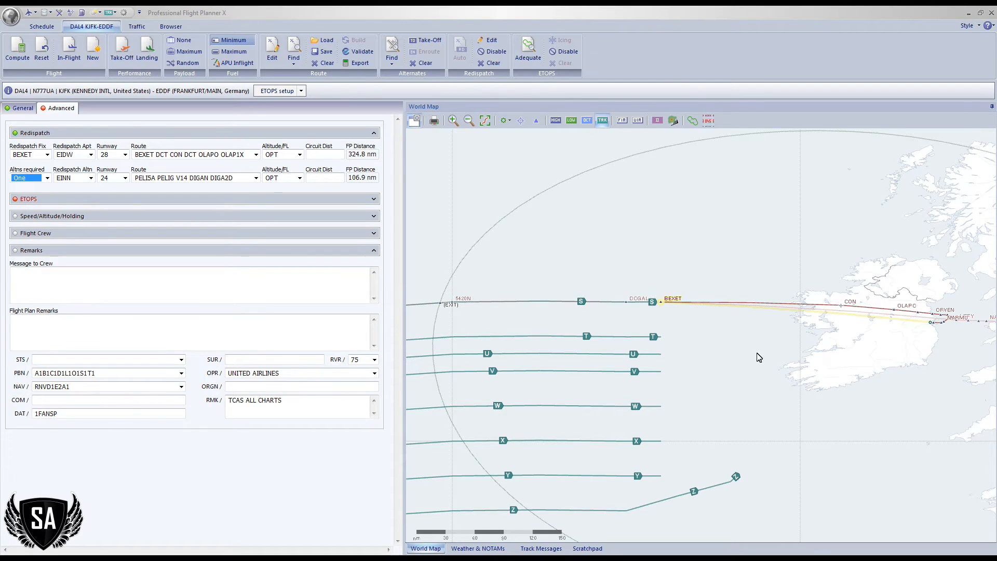
scroll(833, 410, down, 1)
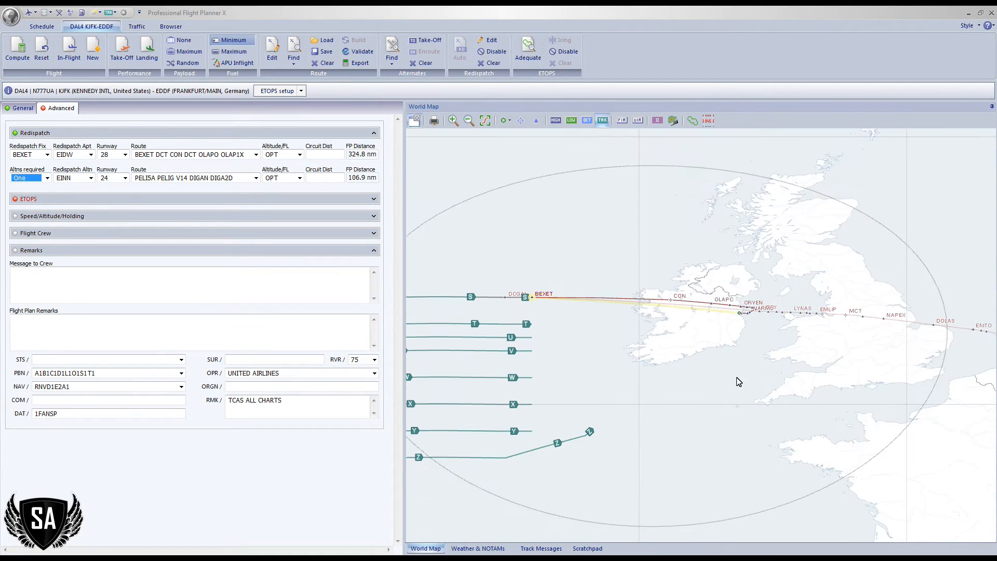
scroll(747, 346, down, 1)
drag(743, 366, 658, 360)
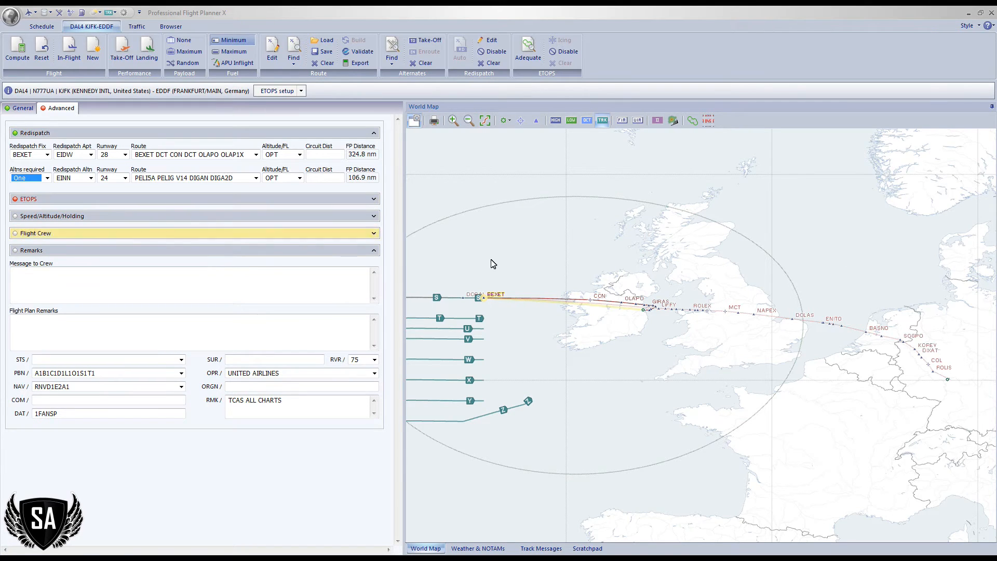
- Open the ETOPS settings and review the Atlantic crossing on the map and the available ETOPS scenarios
click(187, 202)
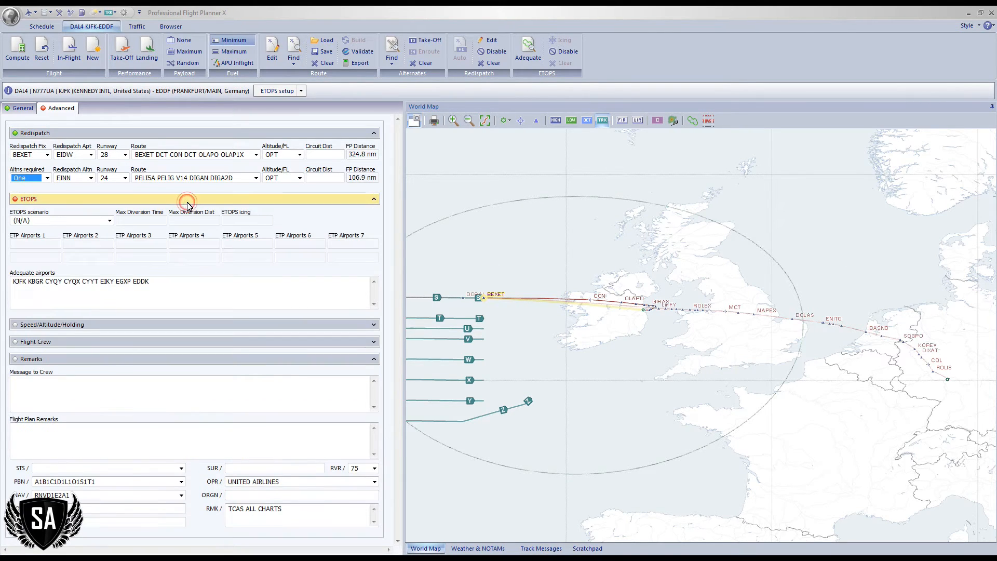
click(484, 121)
click(485, 121)
drag(530, 407, 686, 363)
scroll(713, 370, down, 2)
scroll(713, 369, up, 1)
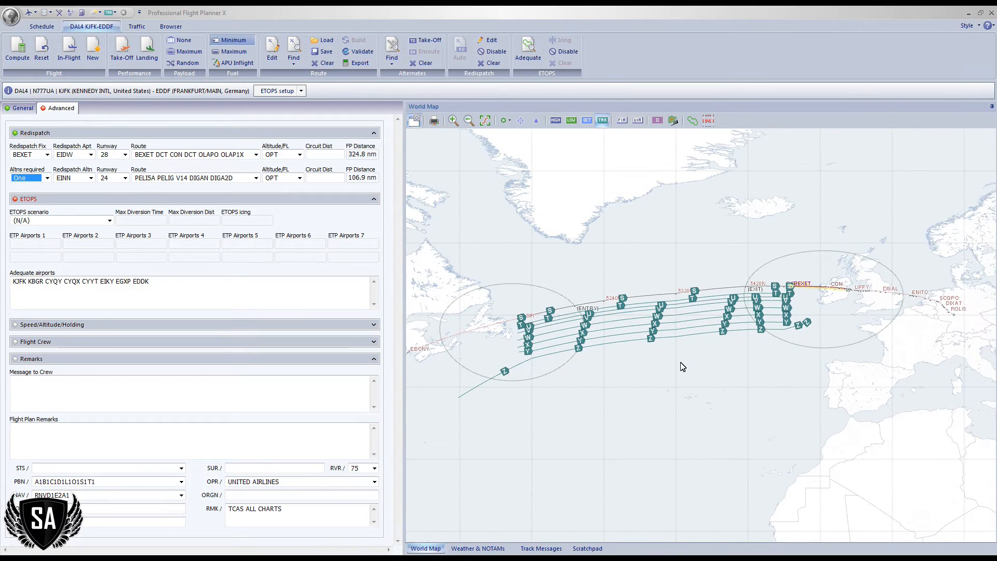
click(109, 221)
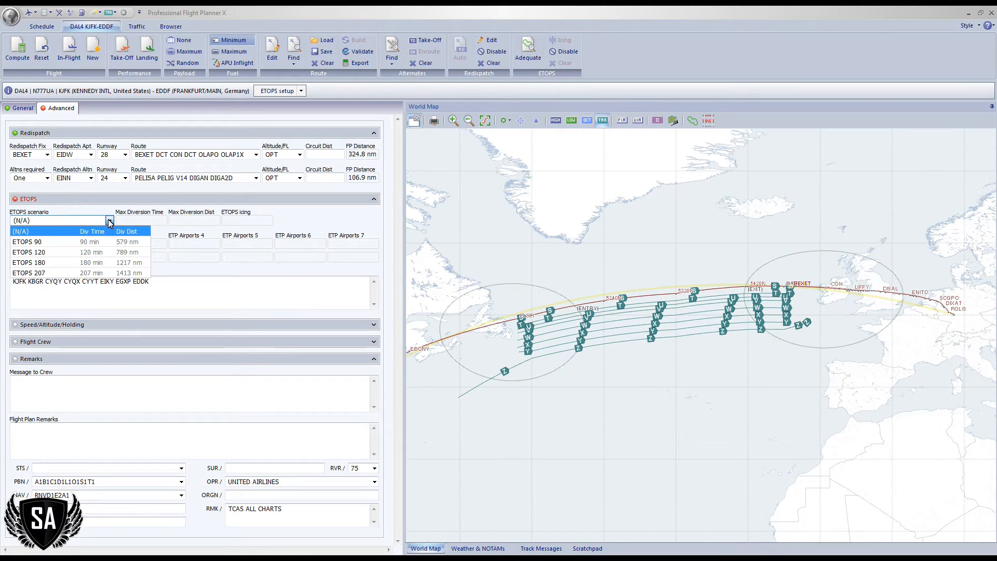
- Replace the ETOPS adequate airports list with KJFK KBOS CYQX EINN EDDF
click(185, 286)
drag(160, 284, 13, 281)
key(BackSpace)
text(KJFK)
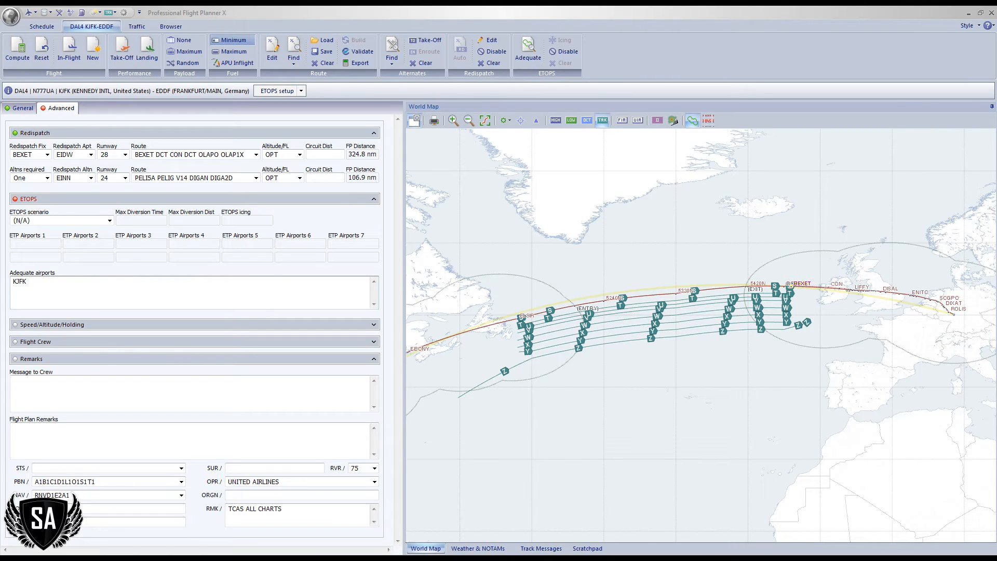
text( KBOS)
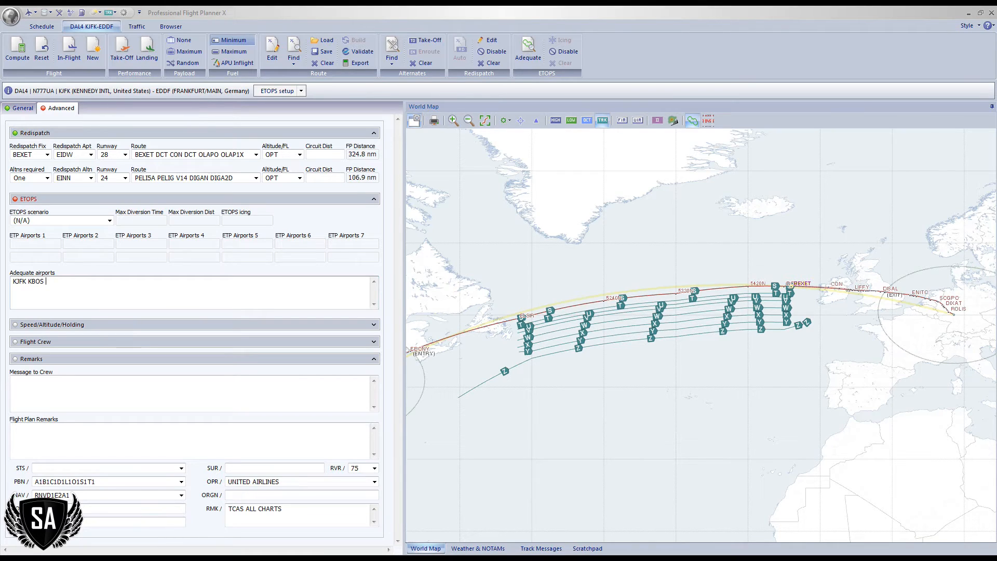
text( YQX)
key(BackSpace)
key(BackSpace)
key(BackSpace)
text(CYQX)
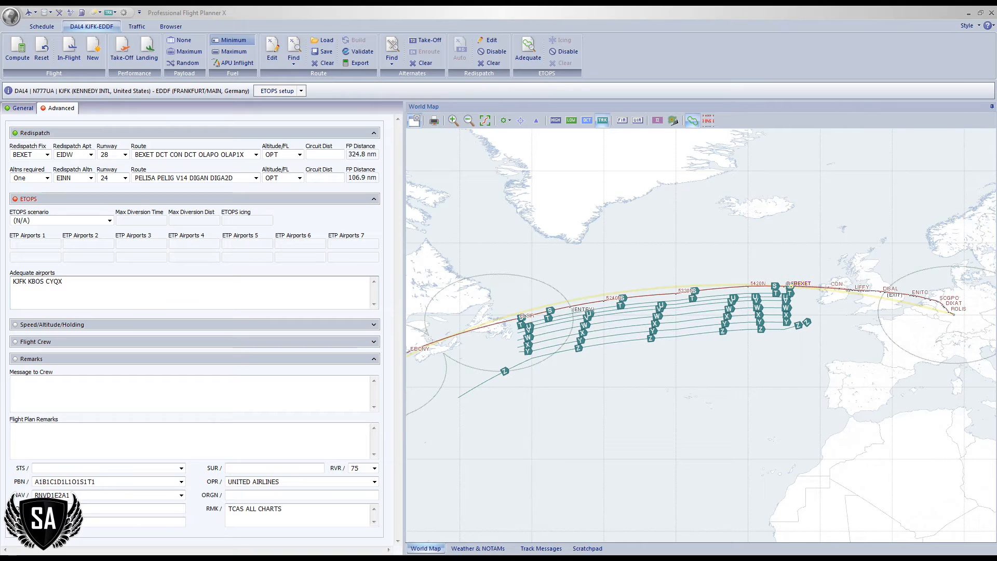
text(EINN EDDF)
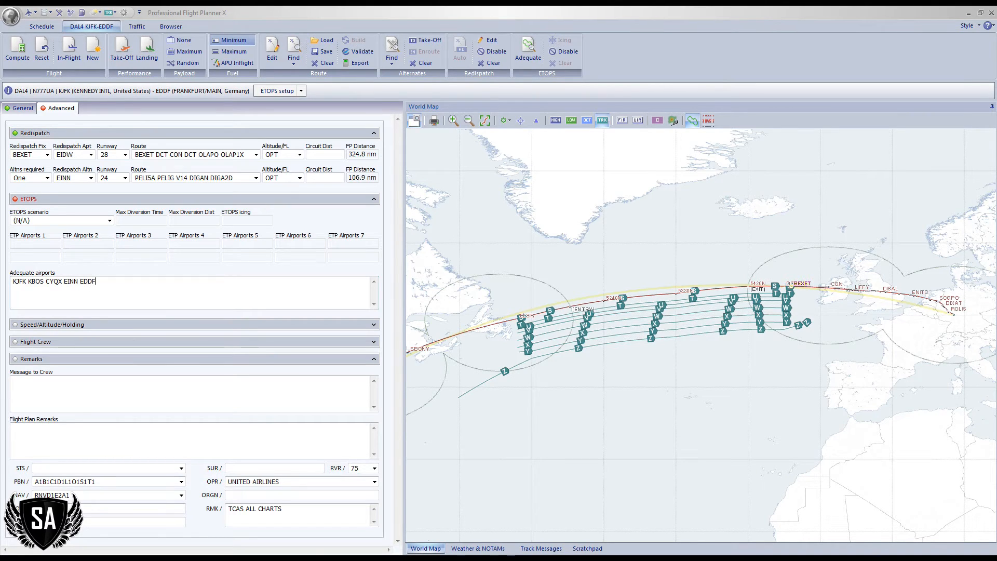
- Check the adequate airport coverage on the map, select the ETOPS 120 scenario and set ETOPS icing to Yes
click(613, 403)
drag(643, 405, 662, 390)
scroll(662, 390, down, 1)
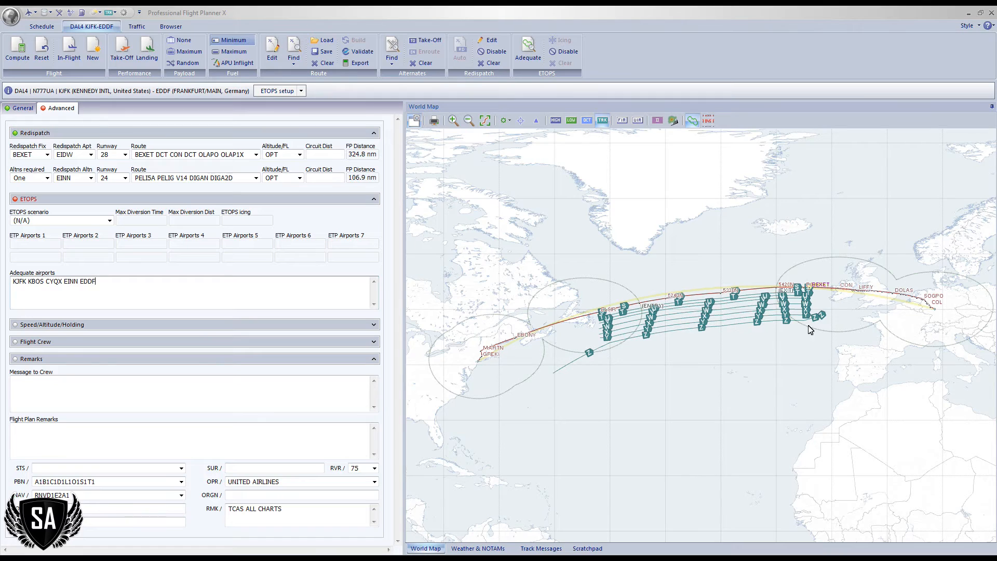
click(110, 220)
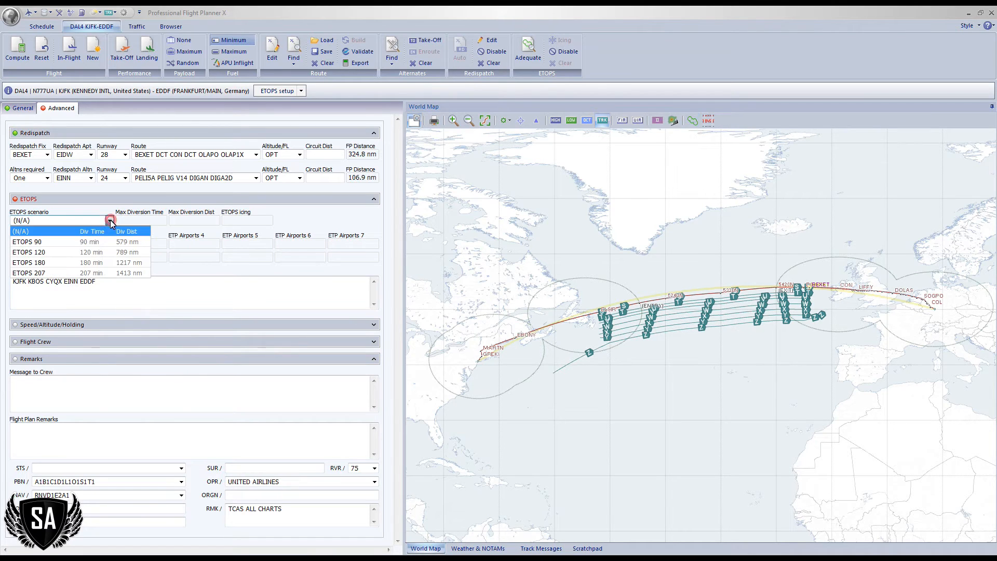
click(83, 252)
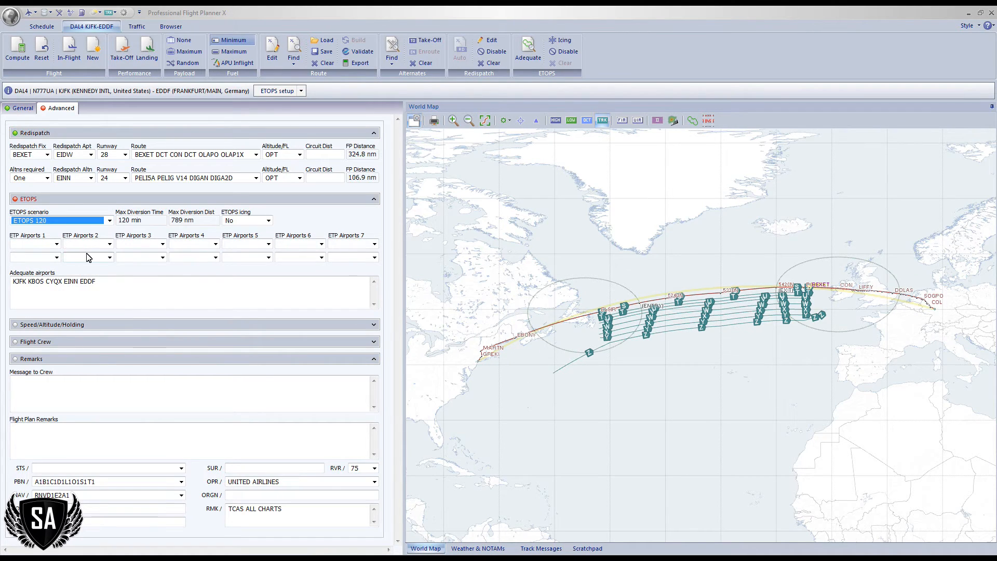
click(243, 222)
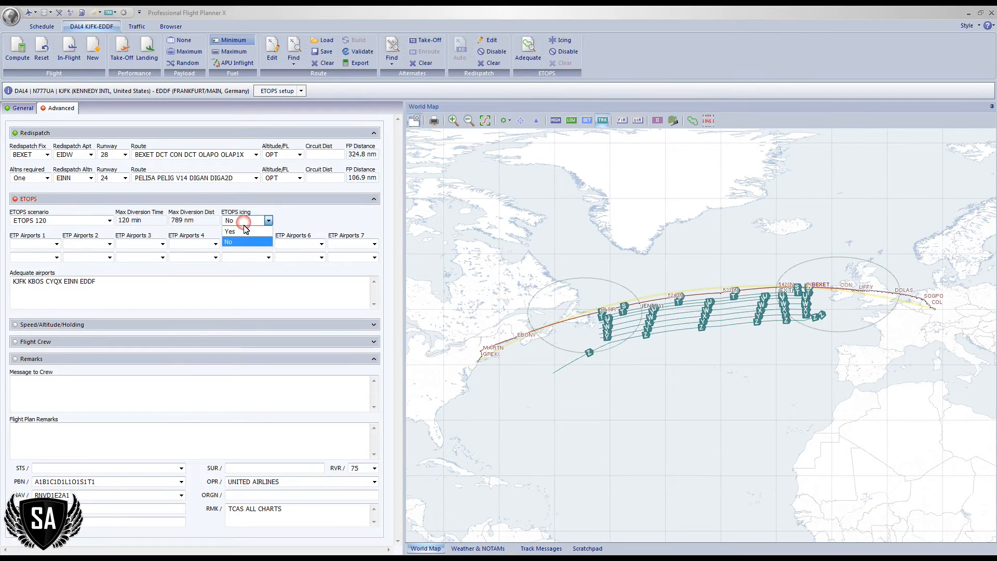
click(245, 231)
- Enter CYQX and EINN as the first pair of ETP airports
click(35, 244)
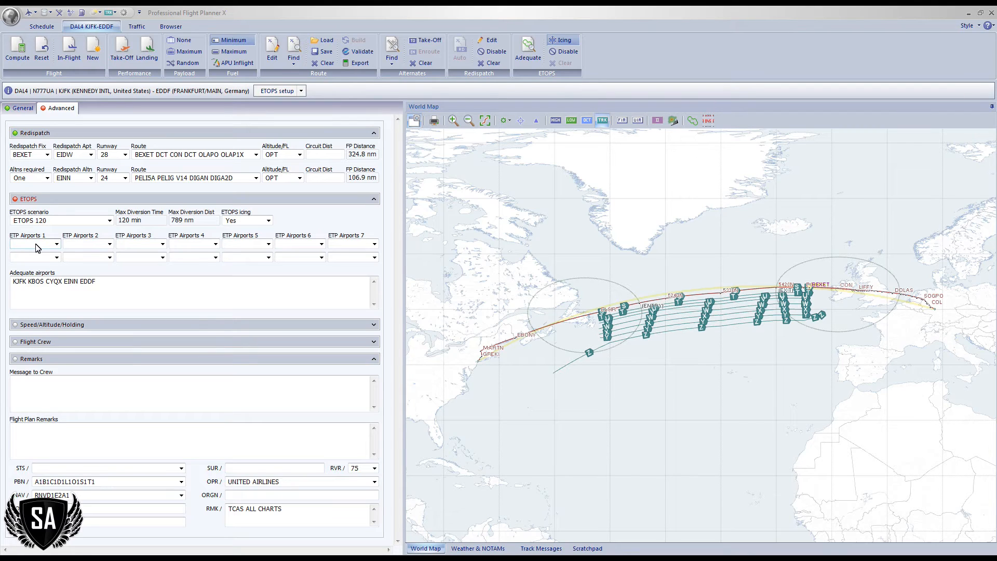
click(37, 245)
text(CYQX)
key(Tab)
text(EINN)
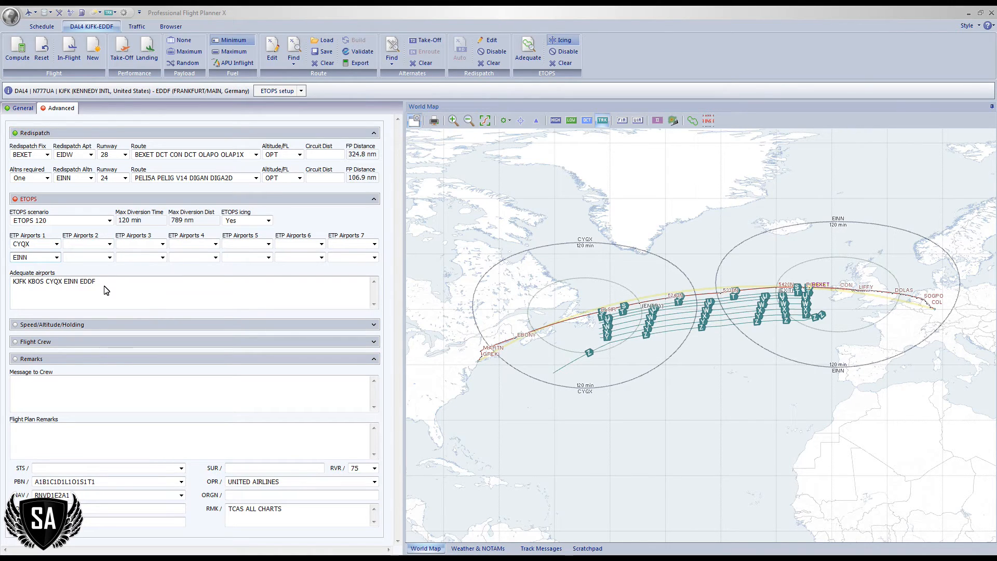
- Try LPLA as the second airport of the first ETP pair and change it back to EINN
double_click(37, 260)
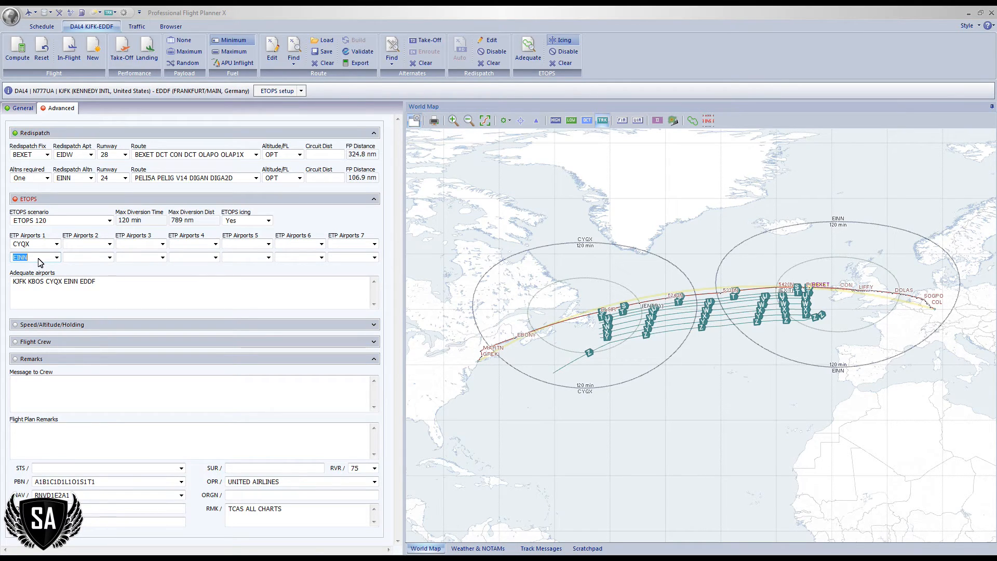
double_click(35, 259)
double_click(36, 258)
text(LPLA)
key(BackSpace)
key(BackSpace)
key(BackSpace)
key(BackSpace)
text(EINN)
- Set the ETOPS scenario to ETOPS 180 and look over the speed, altitude and holding settings
click(61, 224)
click(44, 263)
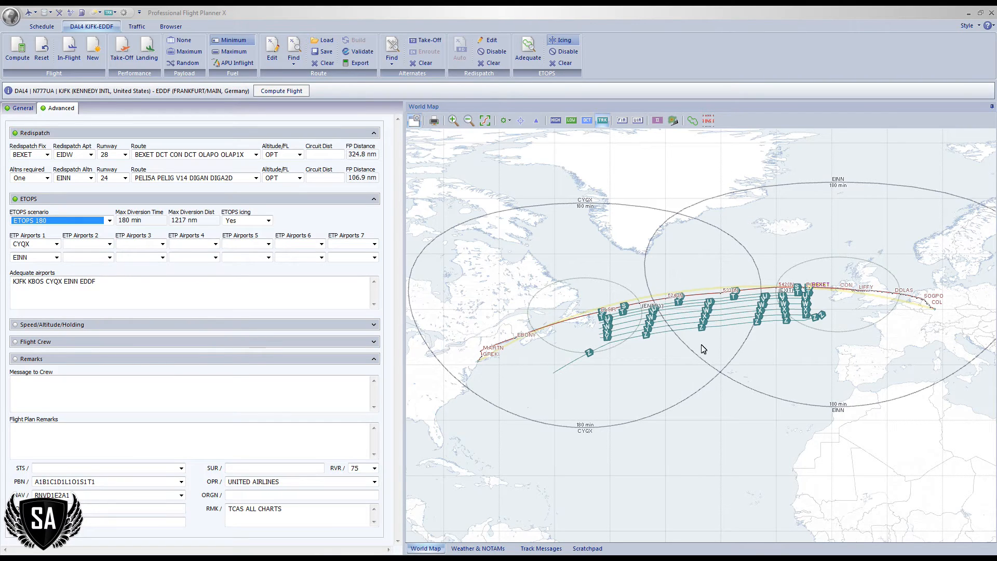
click(75, 325)
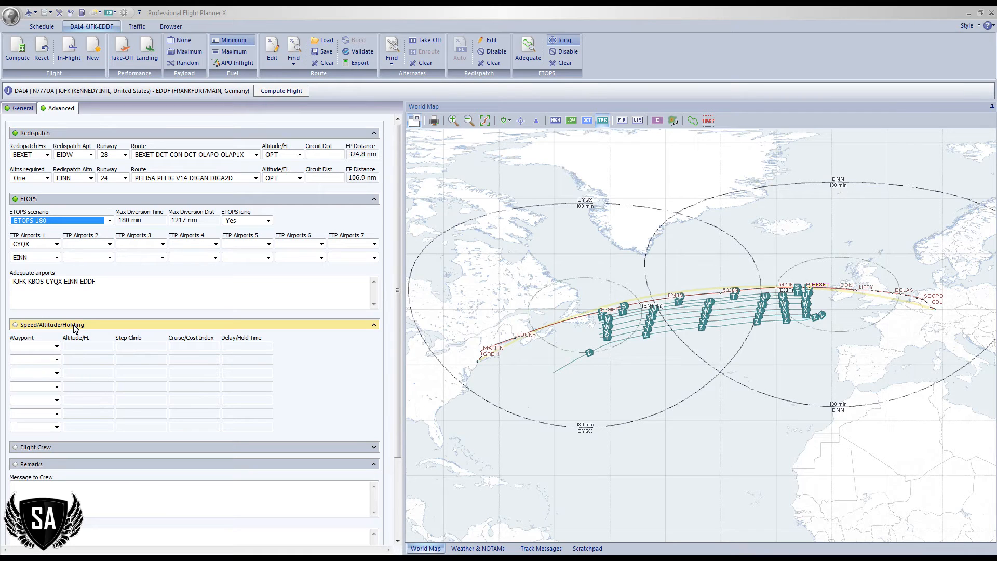
click(76, 326)
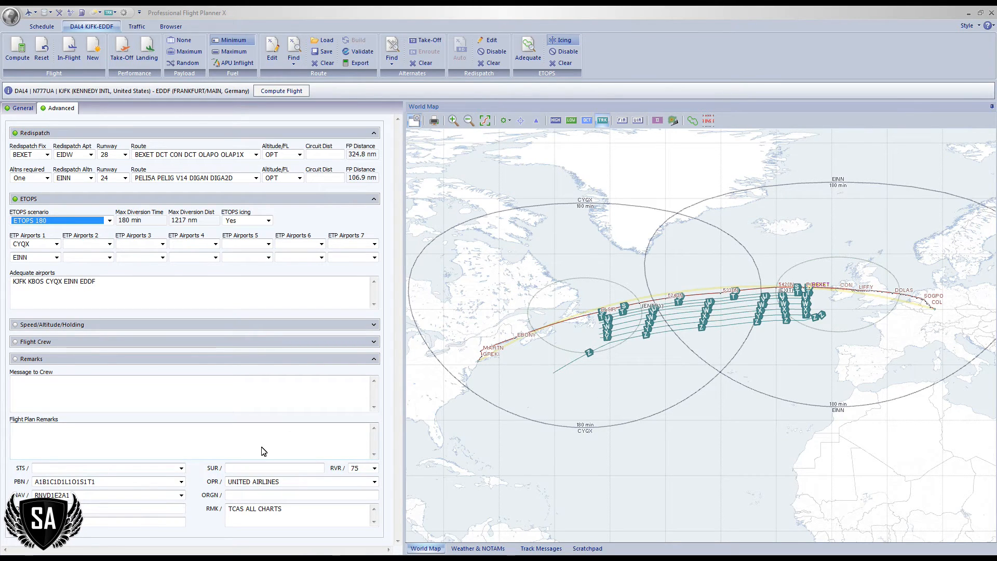
- Set the operator in the flight plan remarks to DELTA AIRLINES and check the RVR options
click(283, 482)
text(DELTA AIR)
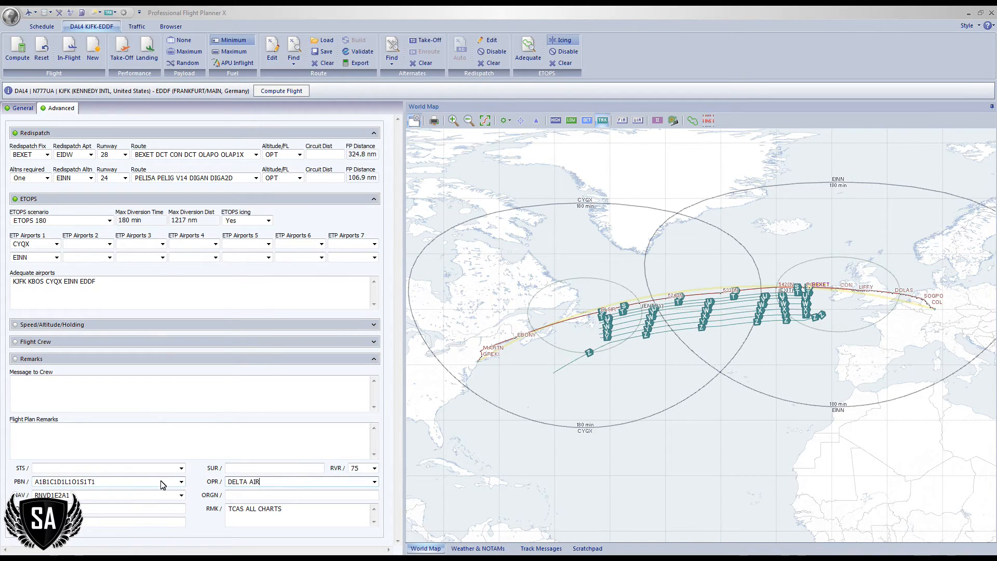
text(LINES)
click(374, 469)
click(374, 469)
click(510, 447)
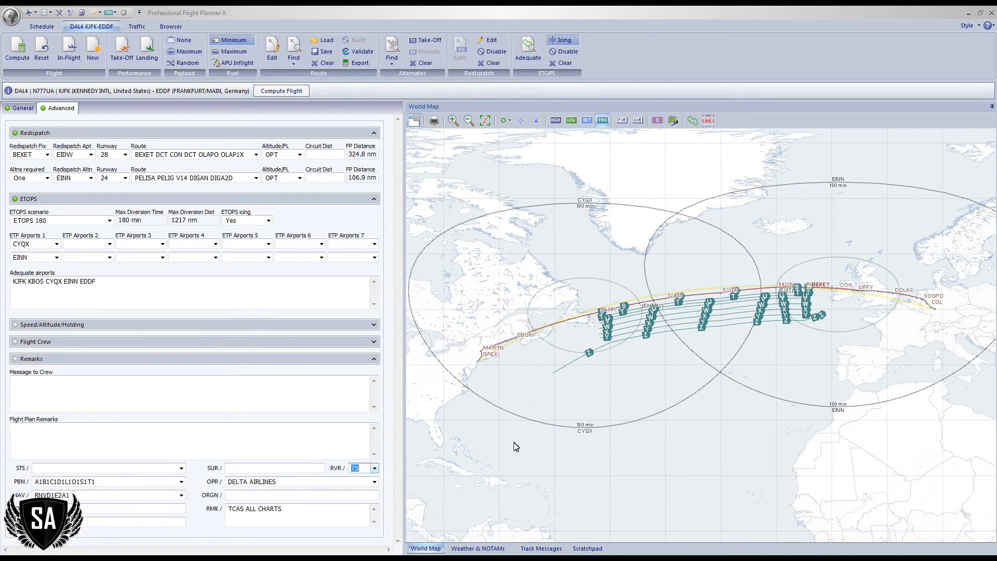
- Compute the flight, and calculate and apply the maximum-weight take-off performance for KJFK runway 13R
click(278, 92)
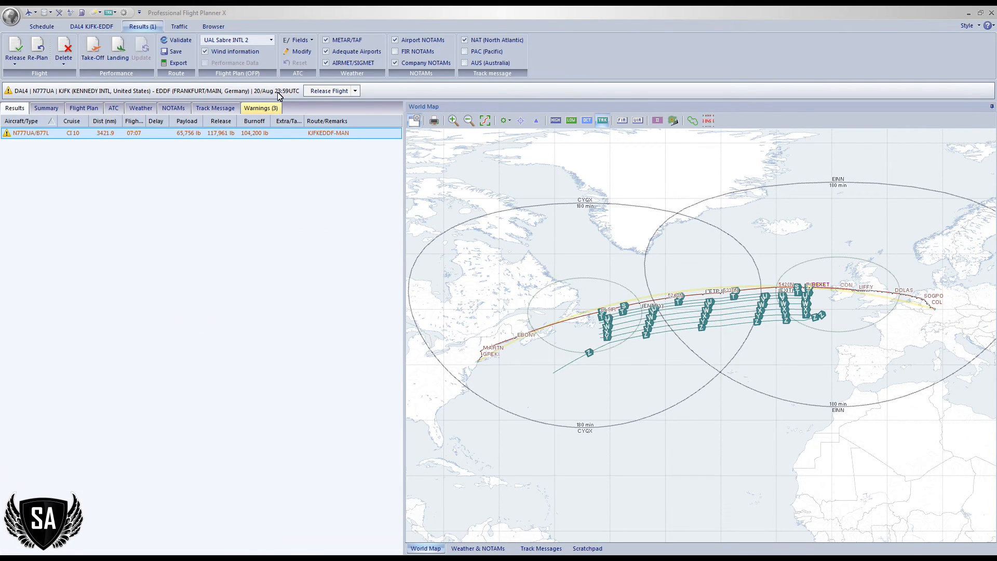
click(95, 29)
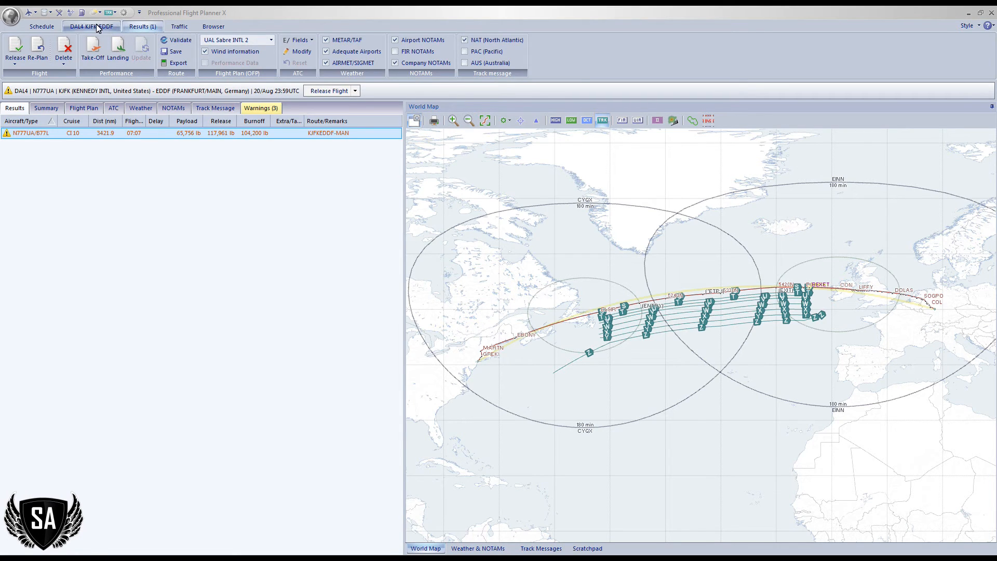
click(122, 51)
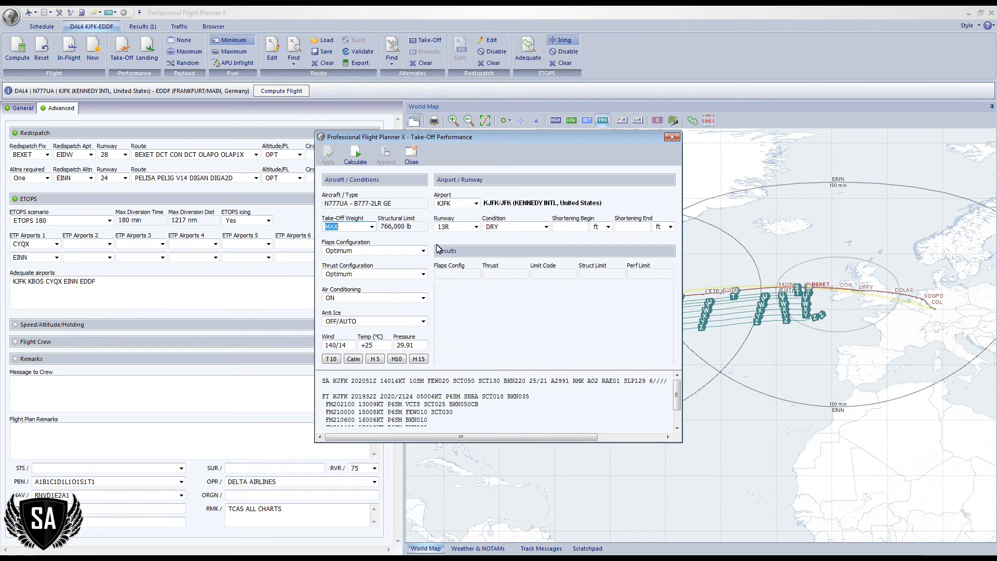
click(354, 153)
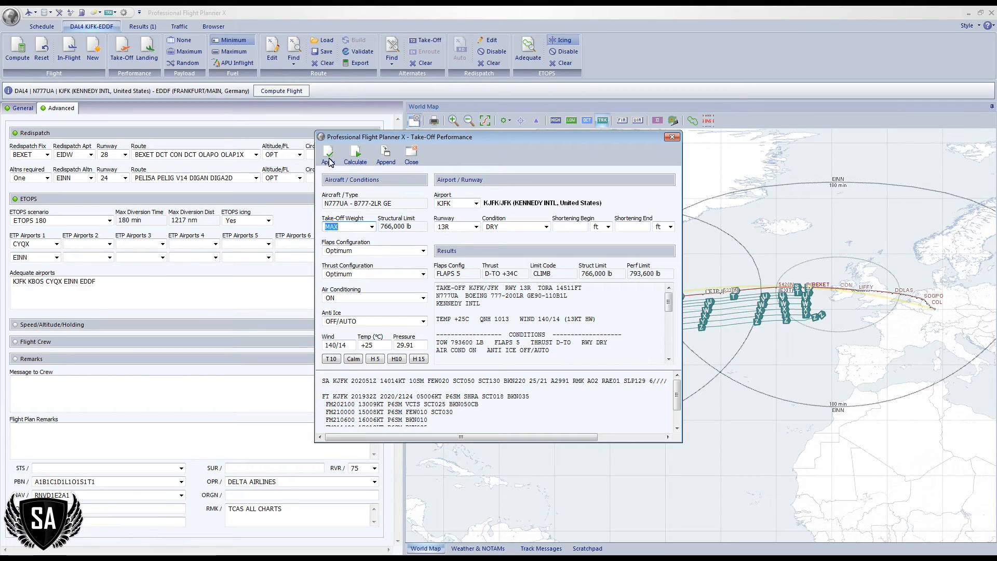
click(329, 155)
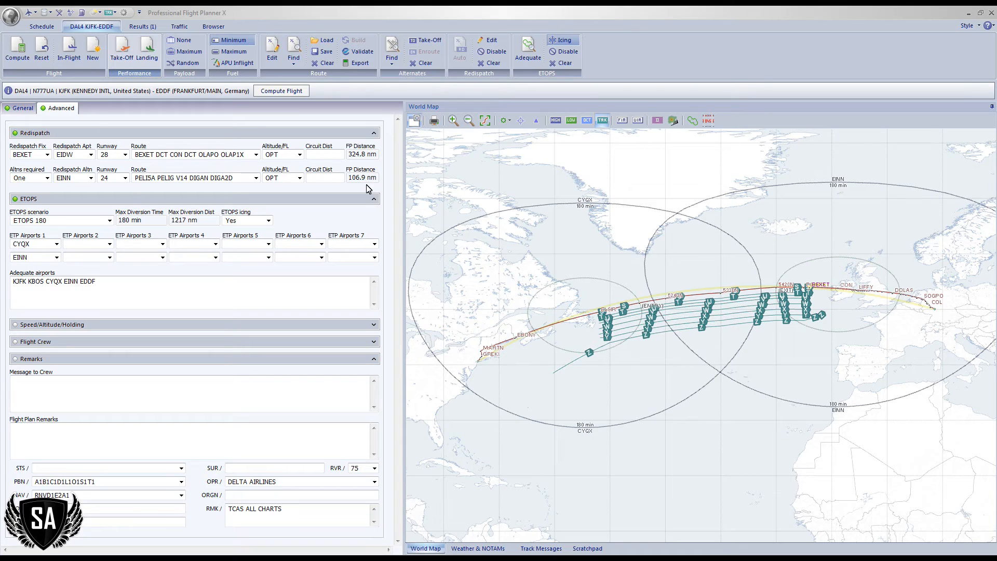
- Calculate and apply the maximum-weight landing performance for EDDF runway 25R with flaps 30
click(147, 48)
click(361, 162)
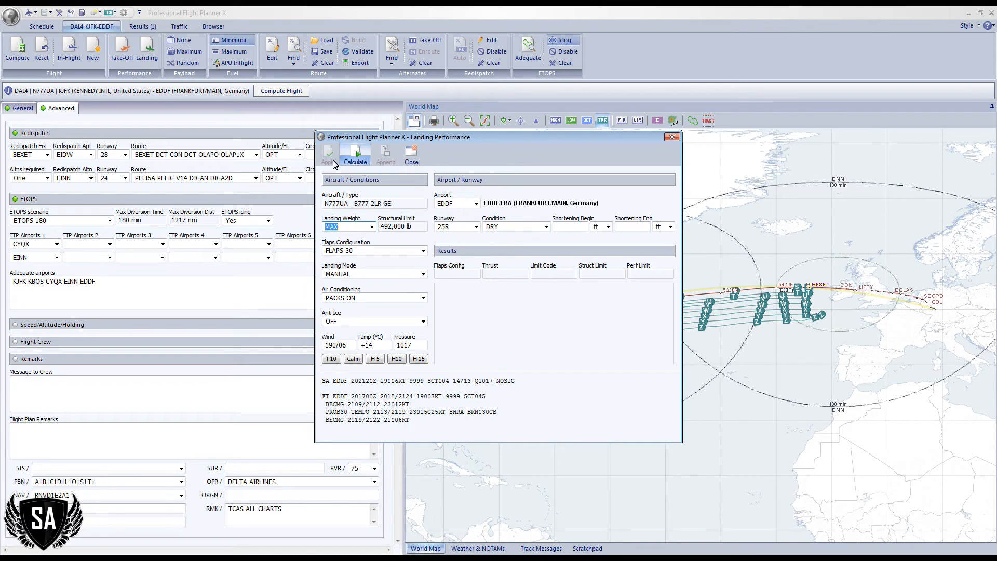
click(329, 158)
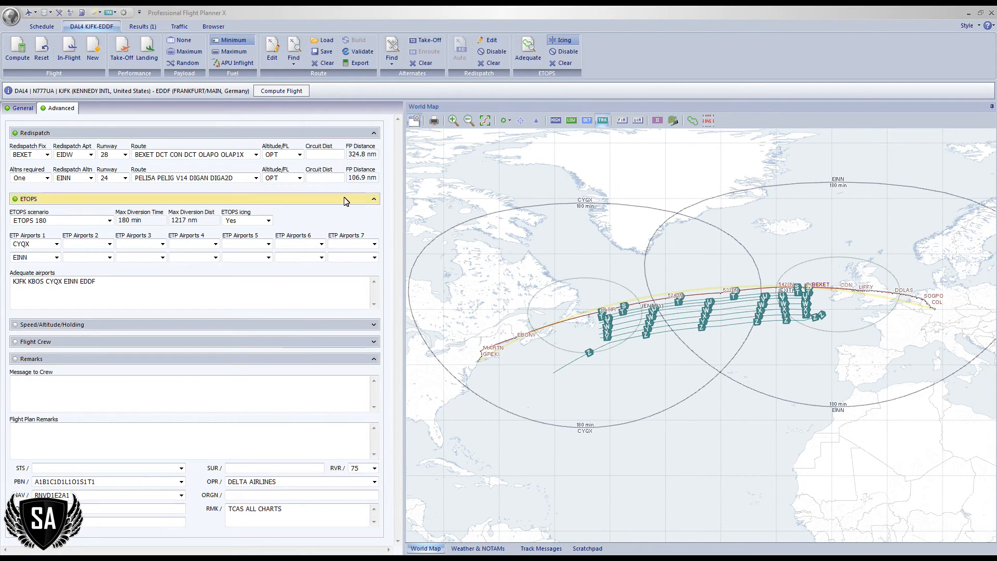
- Compute the flight again with the applied performance data and show the flight plan in the PFPX format
click(285, 91)
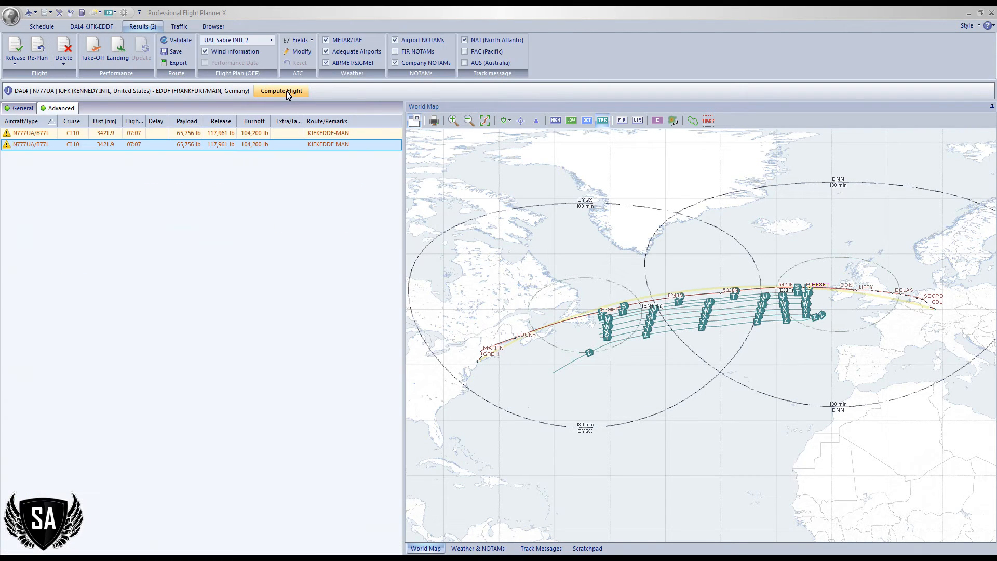
click(271, 40)
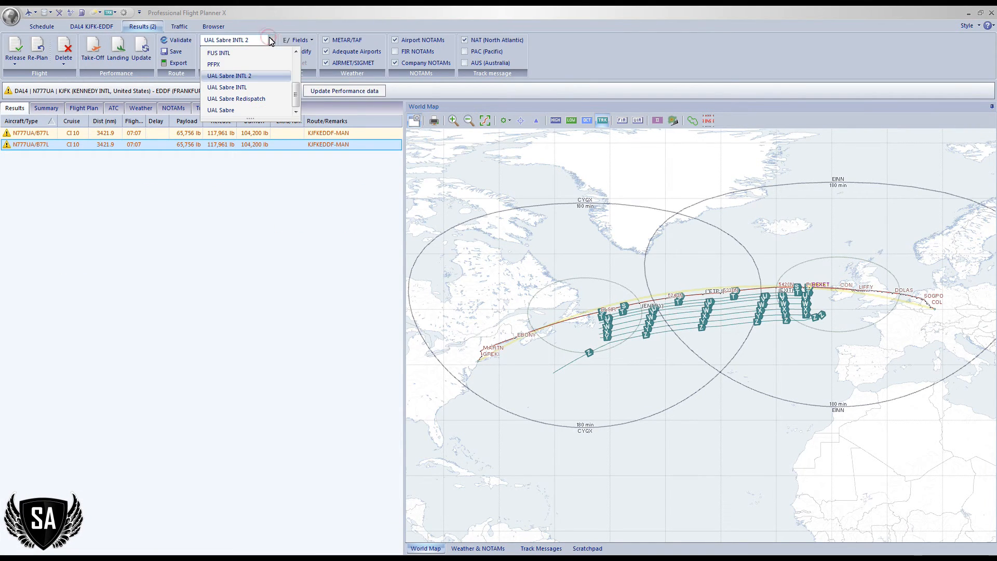
click(221, 64)
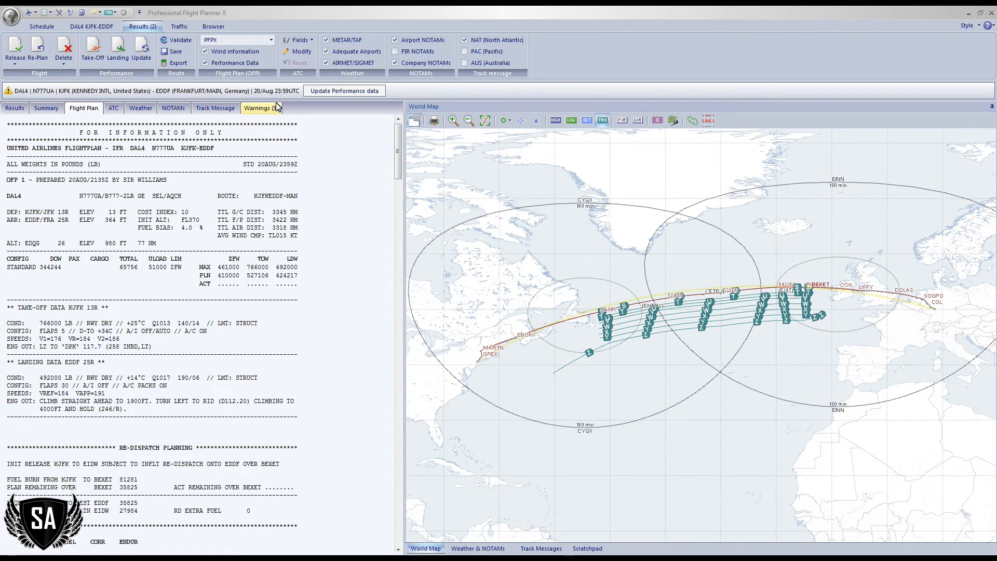
- Check the flight's warnings, and update the performance data to review the take-off and landing figures
click(259, 108)
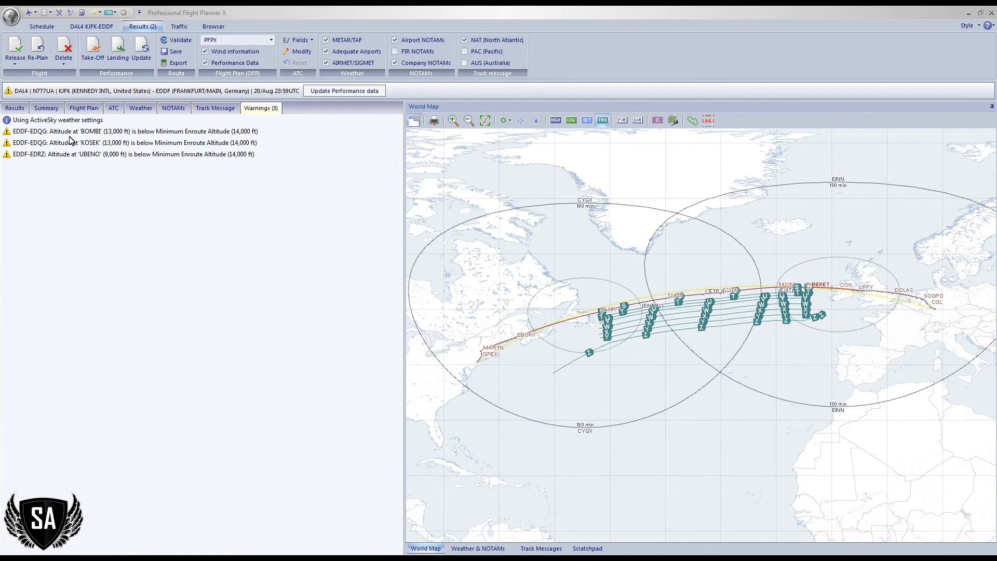
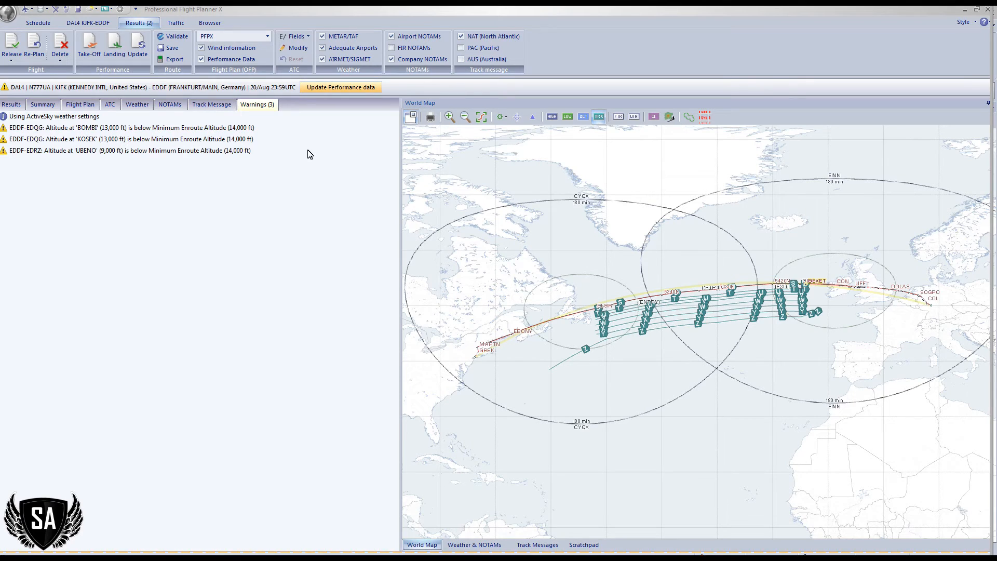
click(333, 88)
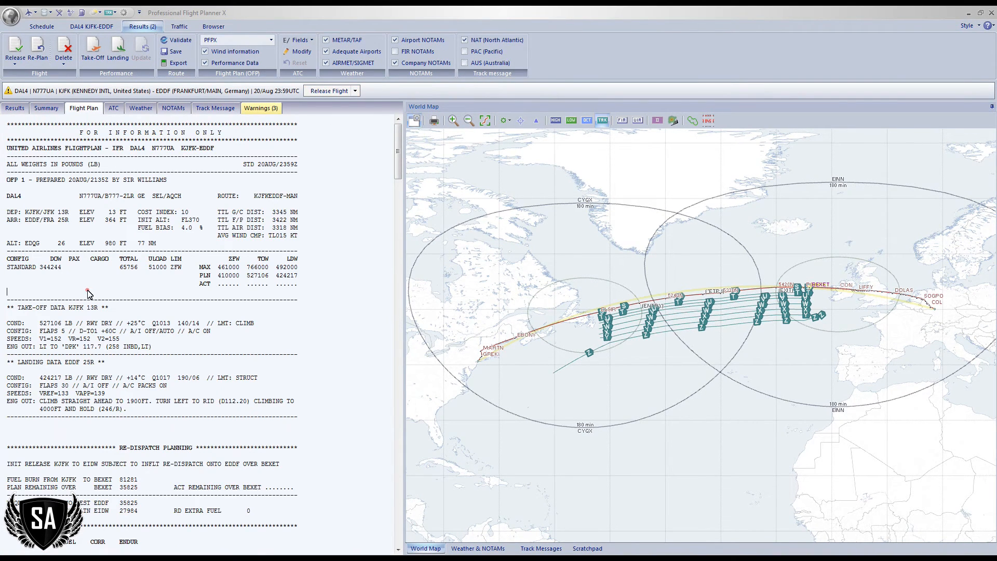
scroll(88, 294, down, 2)
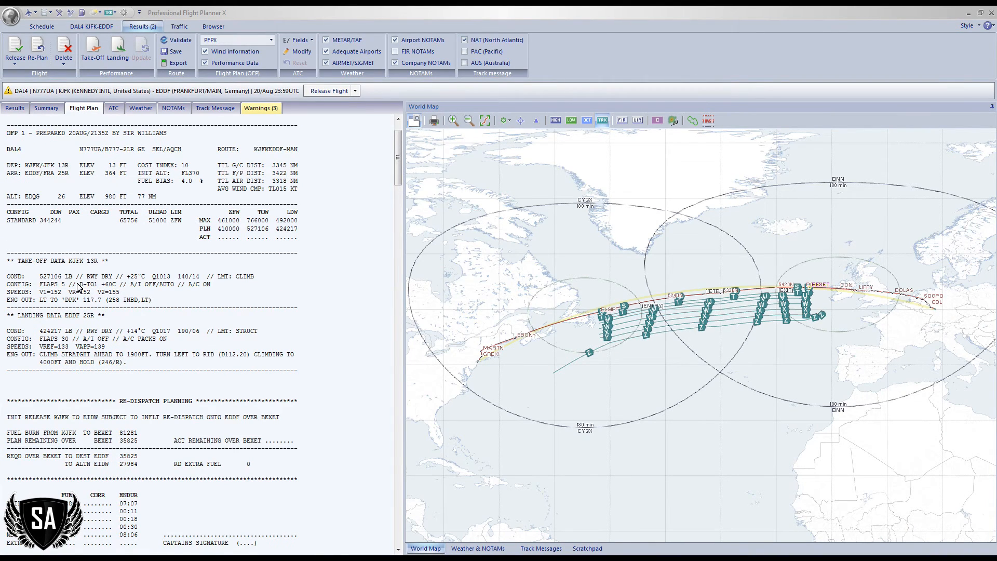
scroll(78, 288, down, 5)
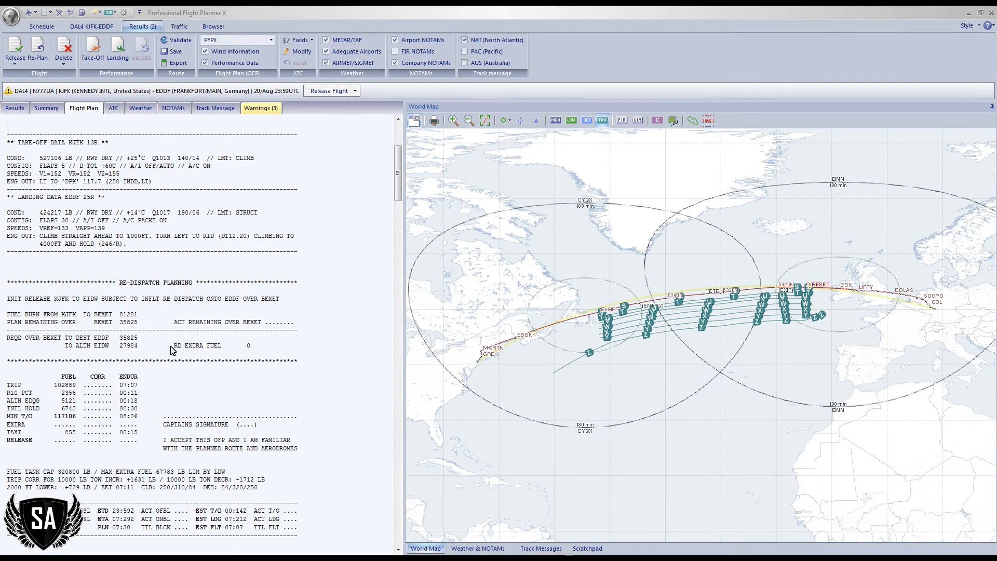
- Examine the redispatch planning section and the trip fuel and endurance table in the flight plan
click(249, 346)
click(270, 348)
drag(138, 385, 121, 390)
click(153, 389)
scroll(152, 389, up, 1)
scroll(153, 390, up, 7)
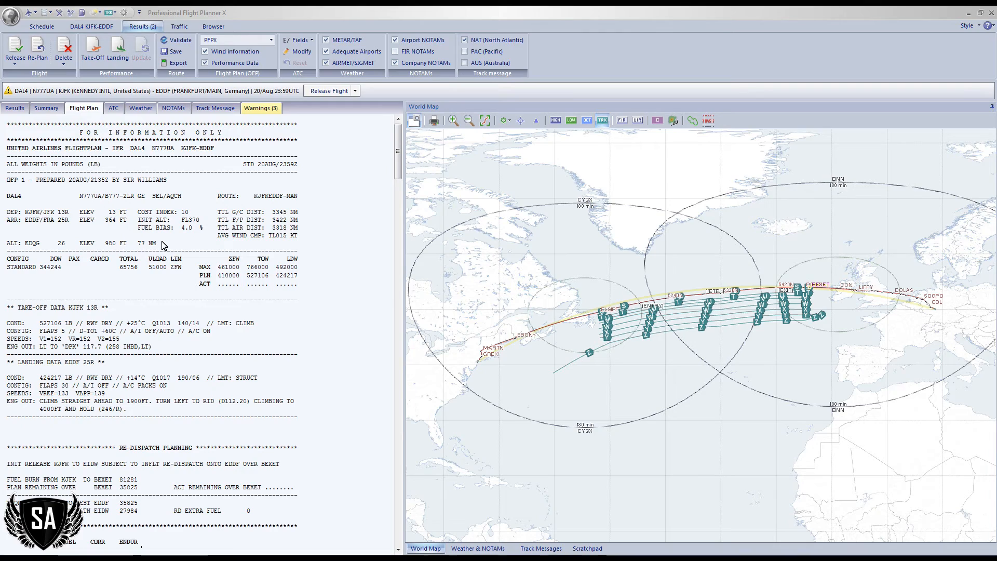
- Read through the whole flight plan, including the ETOPS fuel summary, alternate planning, waypoint log, redispatch plan and wind information
scroll(162, 248, down, 12)
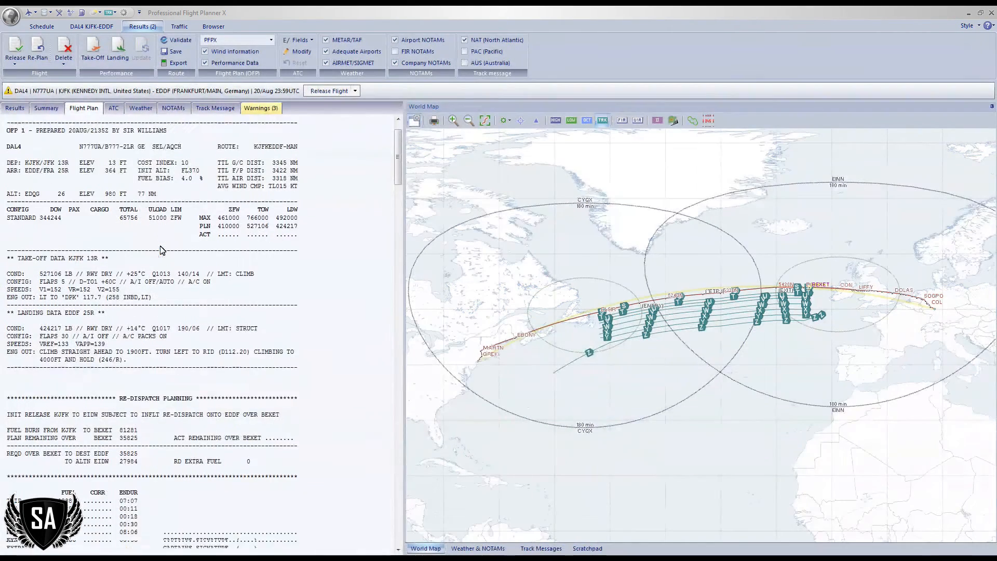
scroll(163, 250, down, 9)
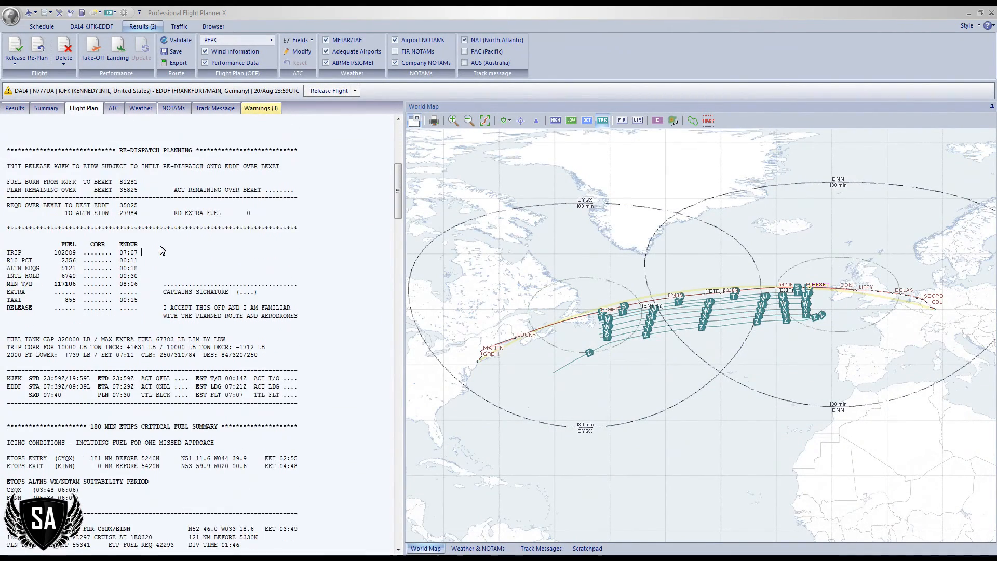
scroll(163, 250, down, 17)
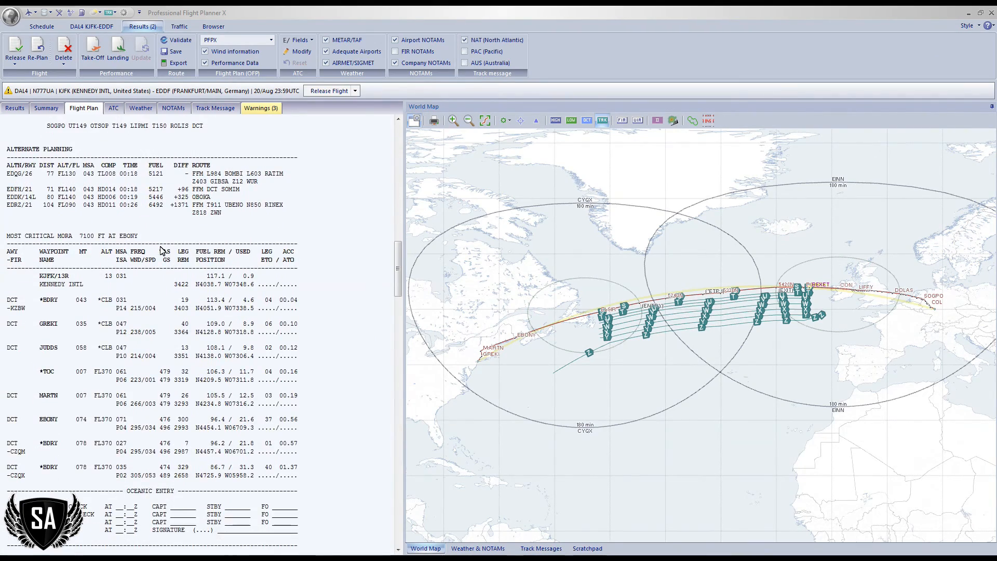
scroll(163, 250, down, 12)
scroll(162, 250, down, 20)
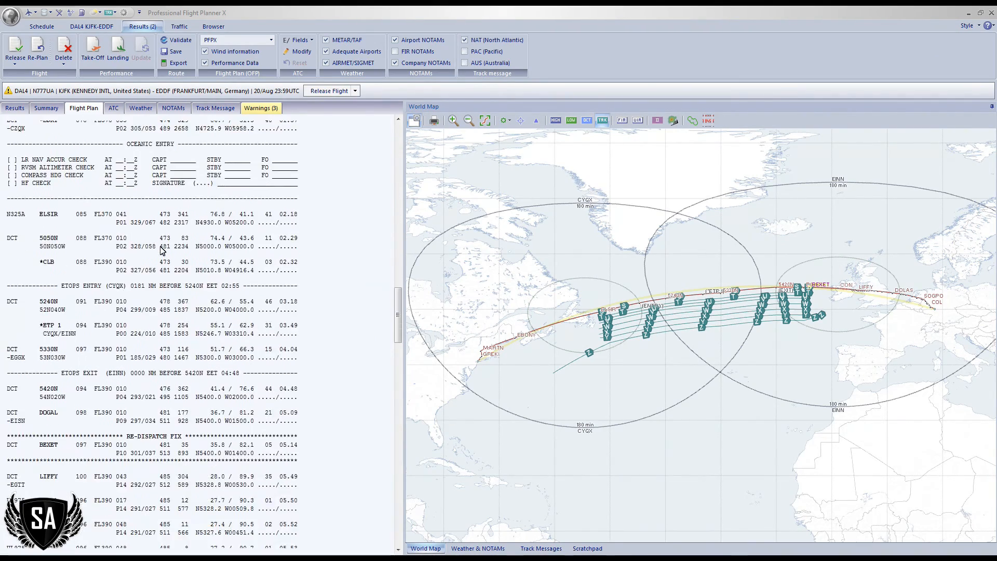
scroll(161, 251, down, 20)
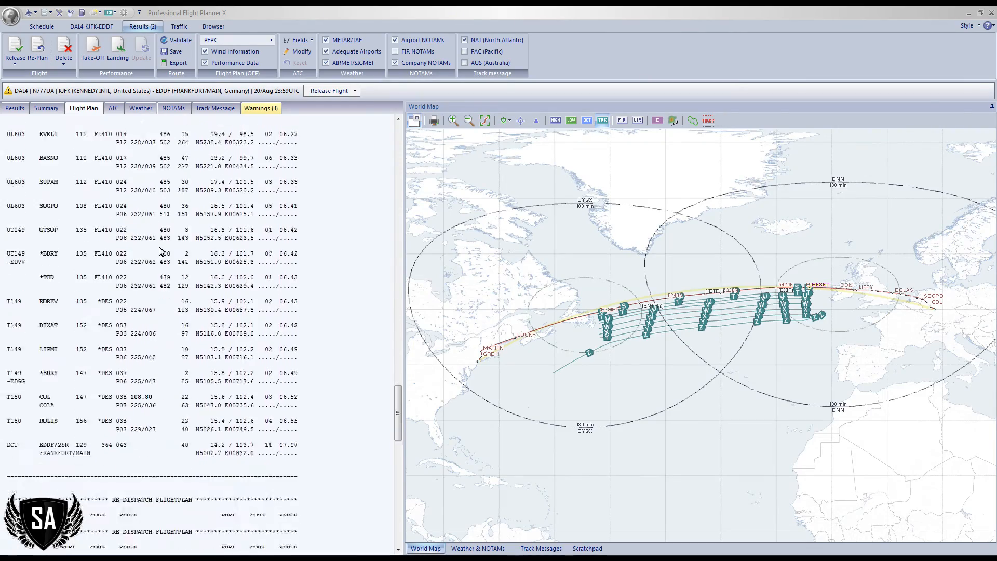
scroll(161, 251, down, 17)
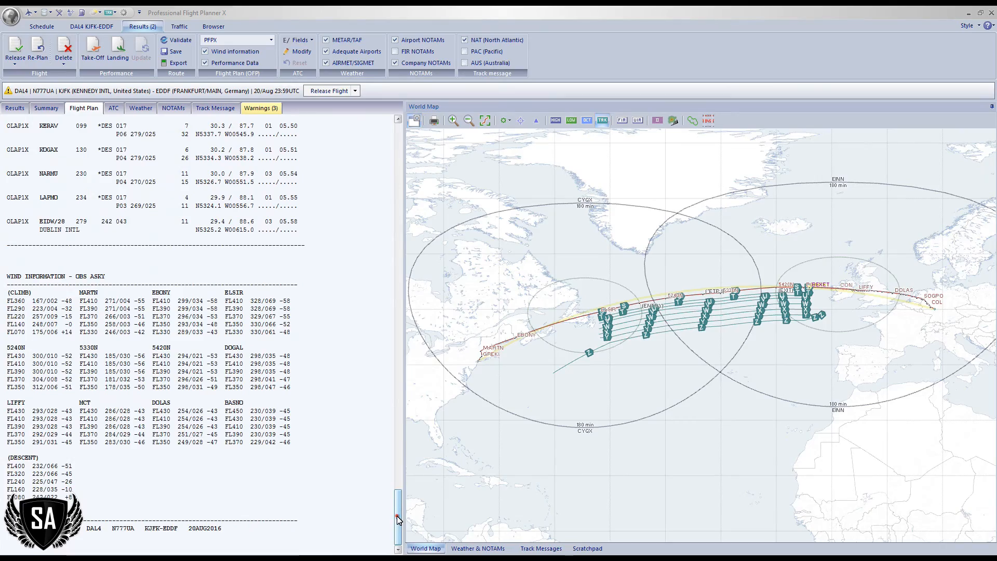
drag(397, 517, 398, 130)
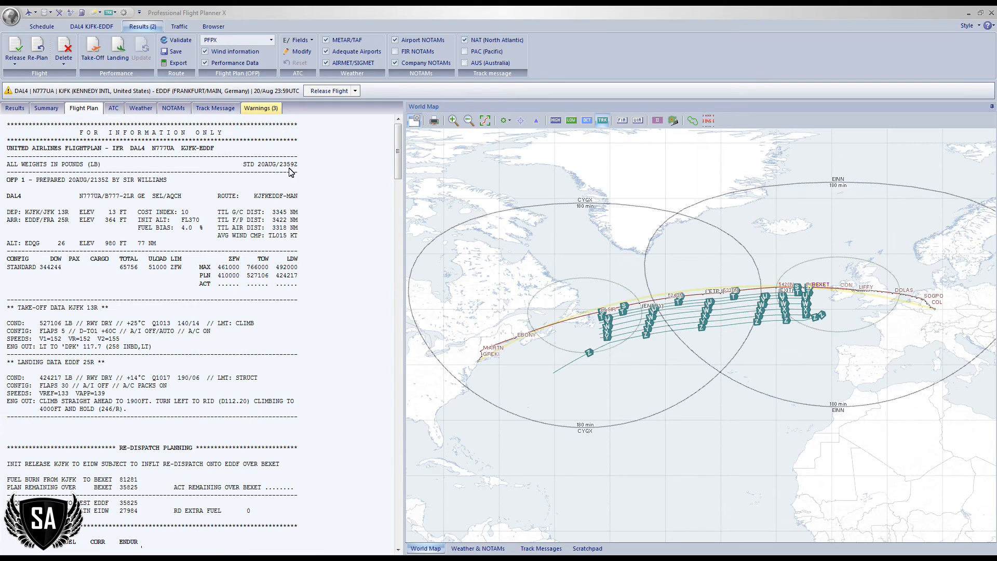
- Examine the oceanic entry waypoint ELSIR in the navigation log, the ATC route and the ETP figures
scroll(229, 314, down, 3)
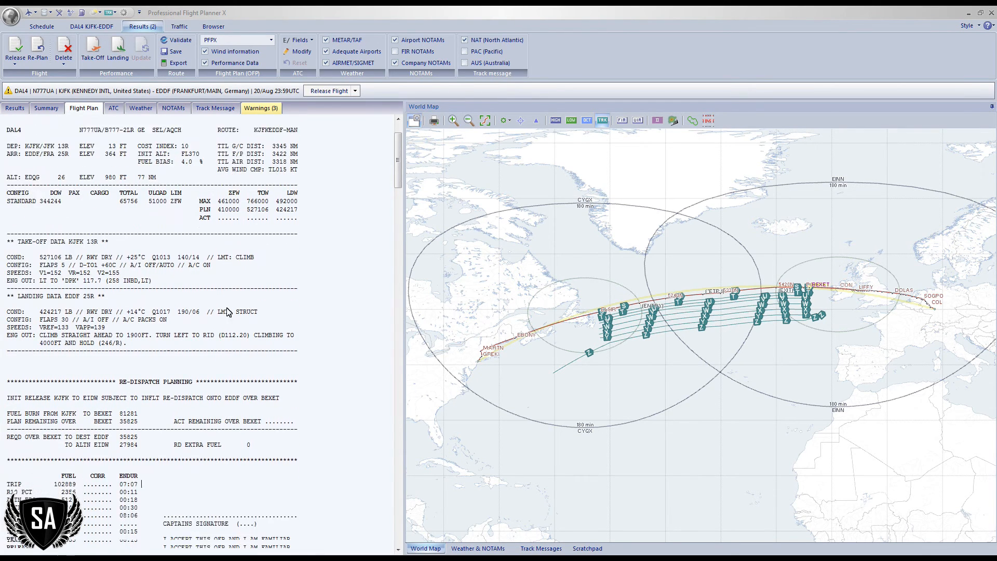
scroll(227, 311, up, 3)
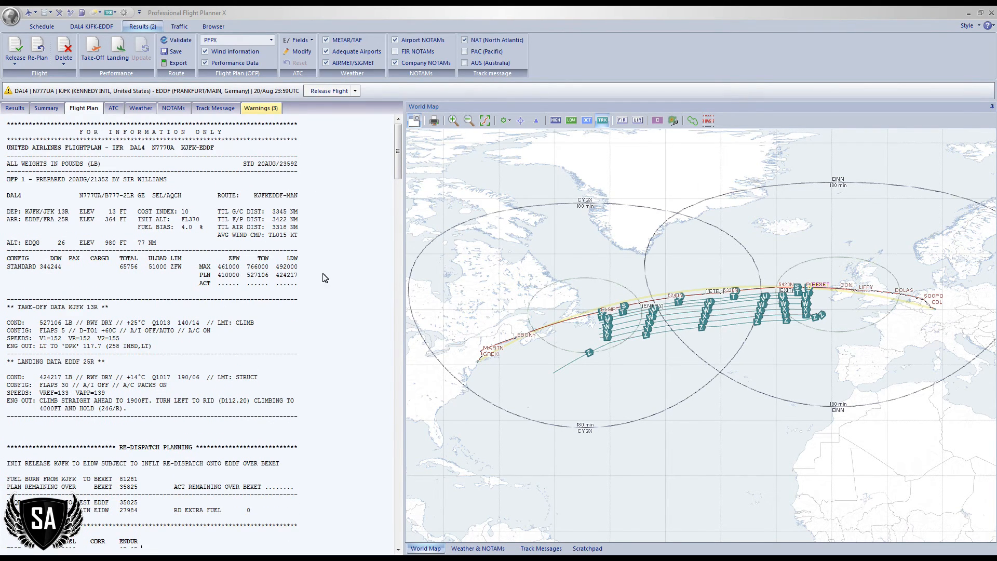
drag(400, 158, 390, 318)
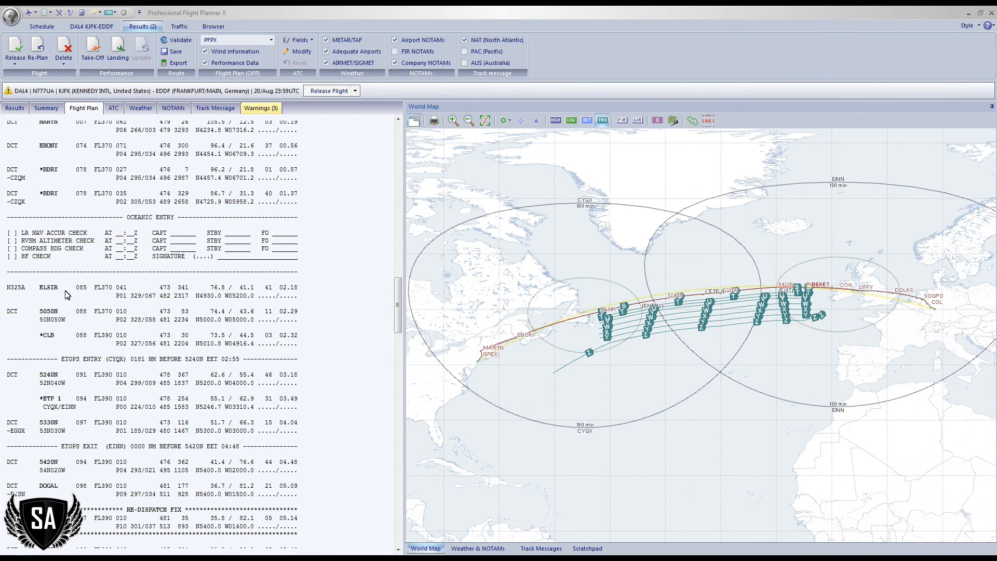
drag(97, 290, 113, 291)
drag(398, 305, 402, 256)
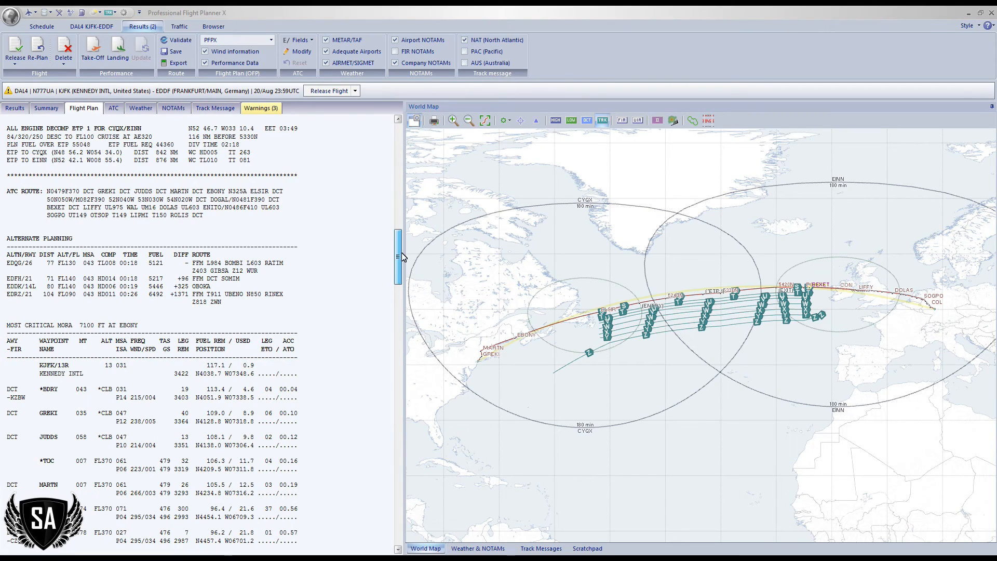
scroll(404, 255, up, 2)
- Switch the flight plan format to UAL Sabre INTL 2 and look over its navigation log
click(268, 41)
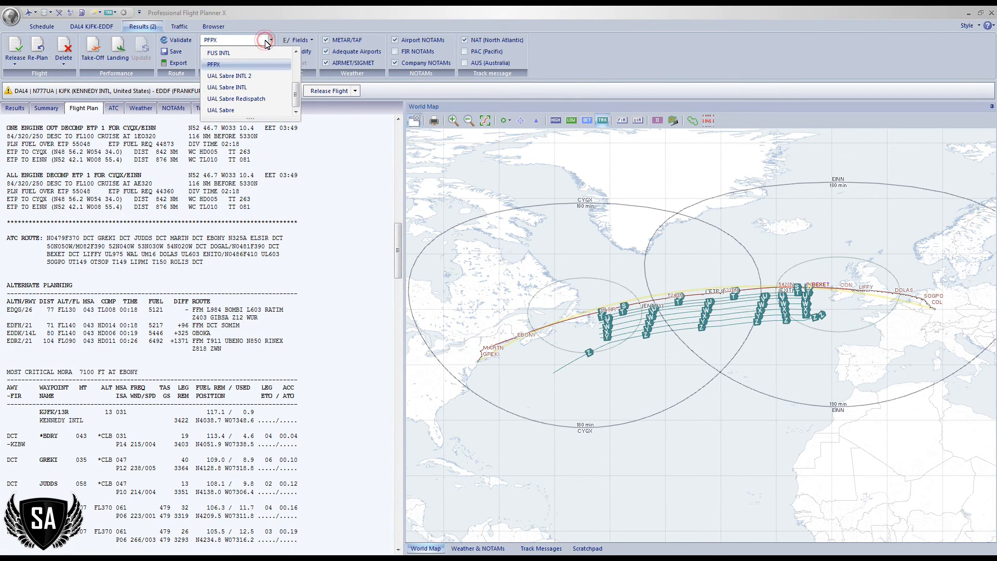
drag(298, 96, 301, 74)
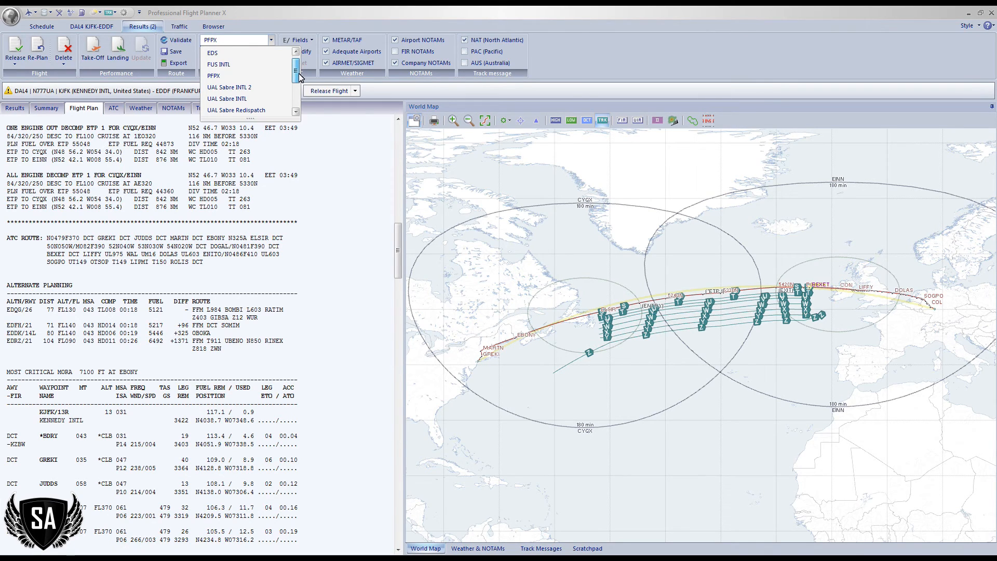
click(247, 88)
drag(397, 250, 359, 229)
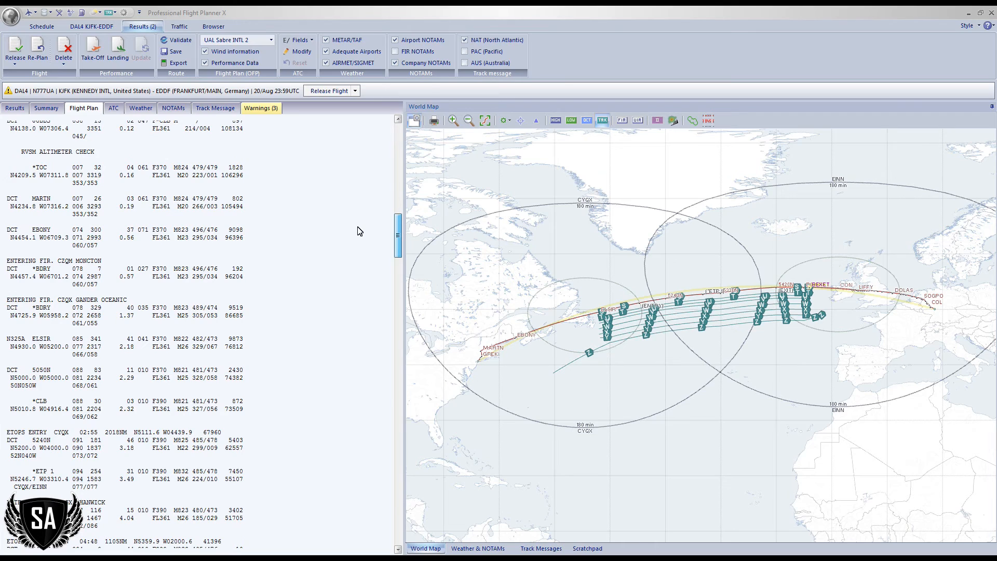
drag(358, 227, 353, 227)
drag(395, 227, 281, 99)
- Reopen the DAL4 flight's general planning data and set the fuel extra time to 00:30
click(93, 26)
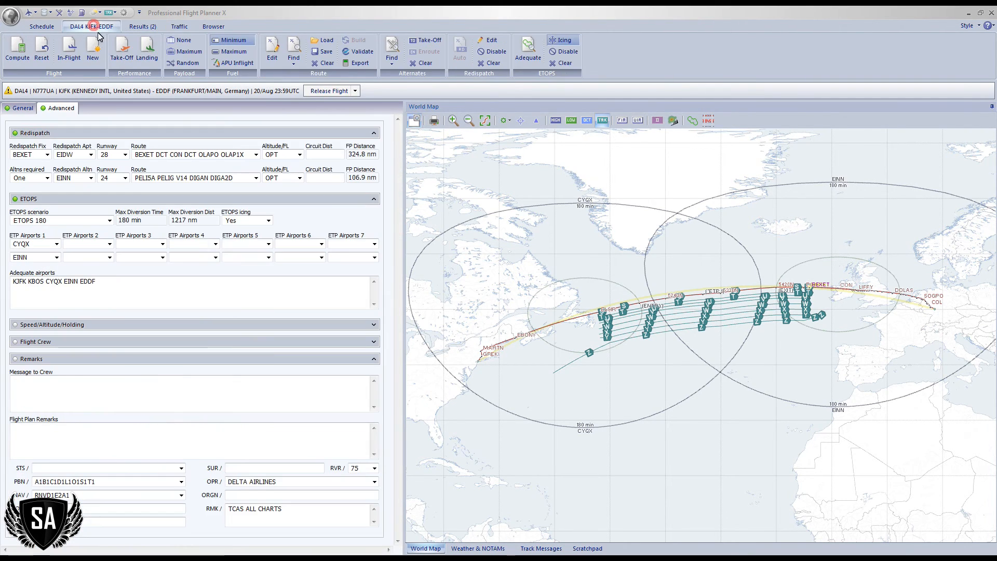
click(21, 108)
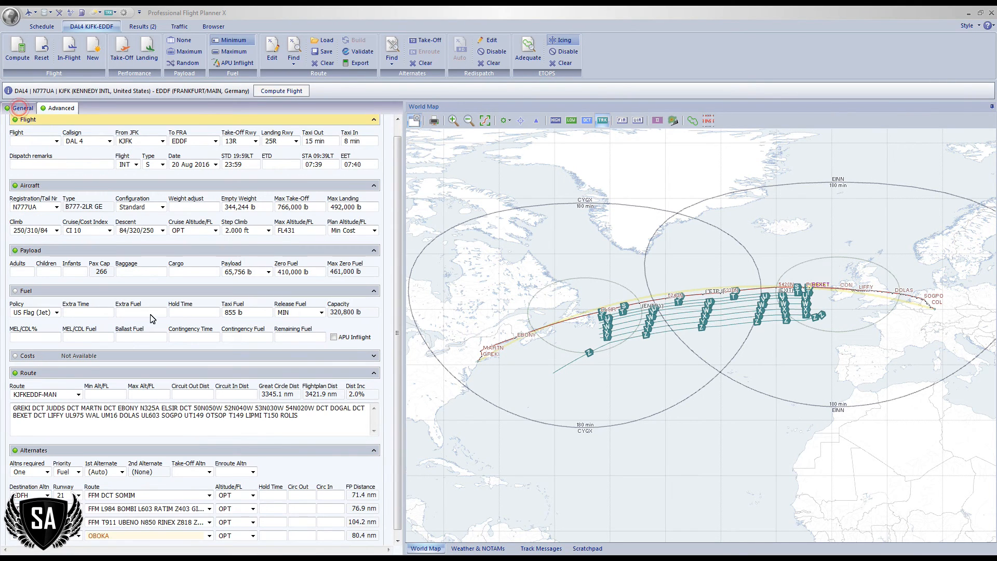
click(81, 313)
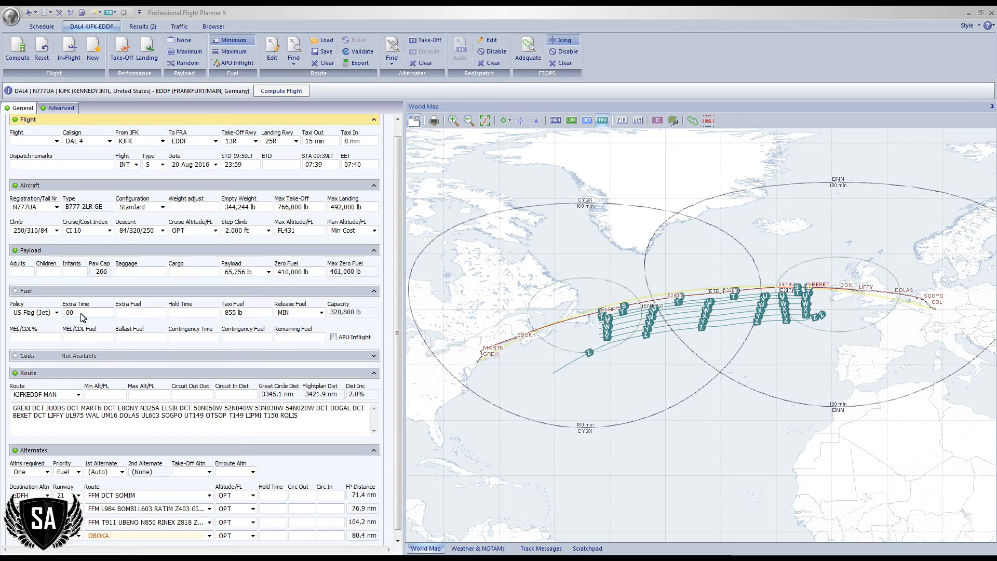
key(Tab)
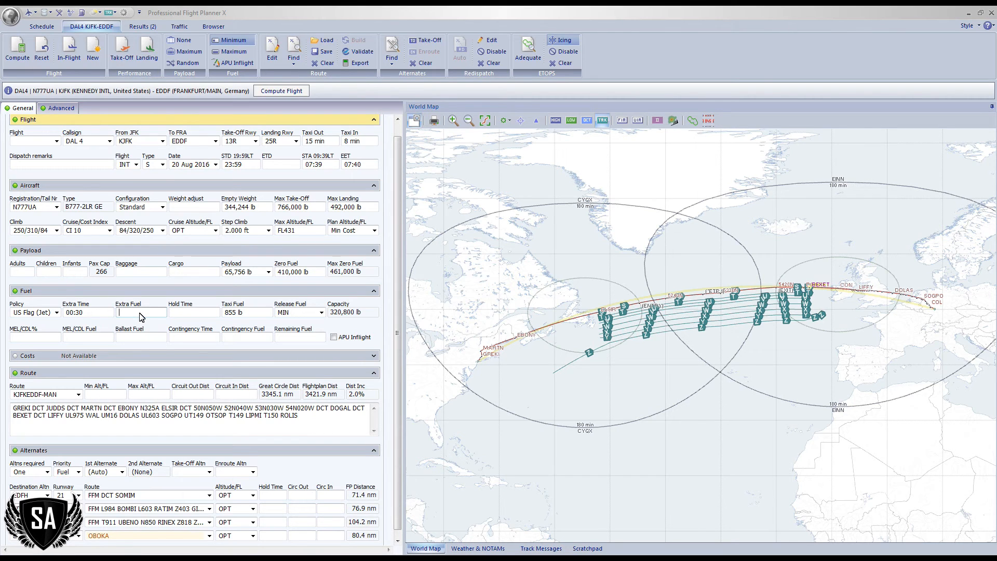
- Add a speed and altitude constraint at waypoint ELSIR with FL370 and a cruise speed of M.82
click(61, 108)
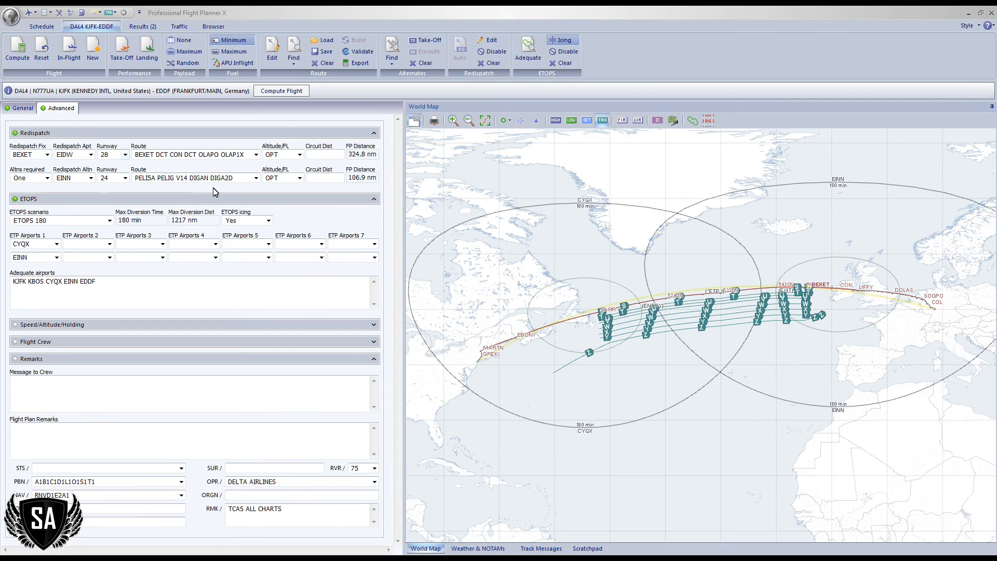
click(59, 328)
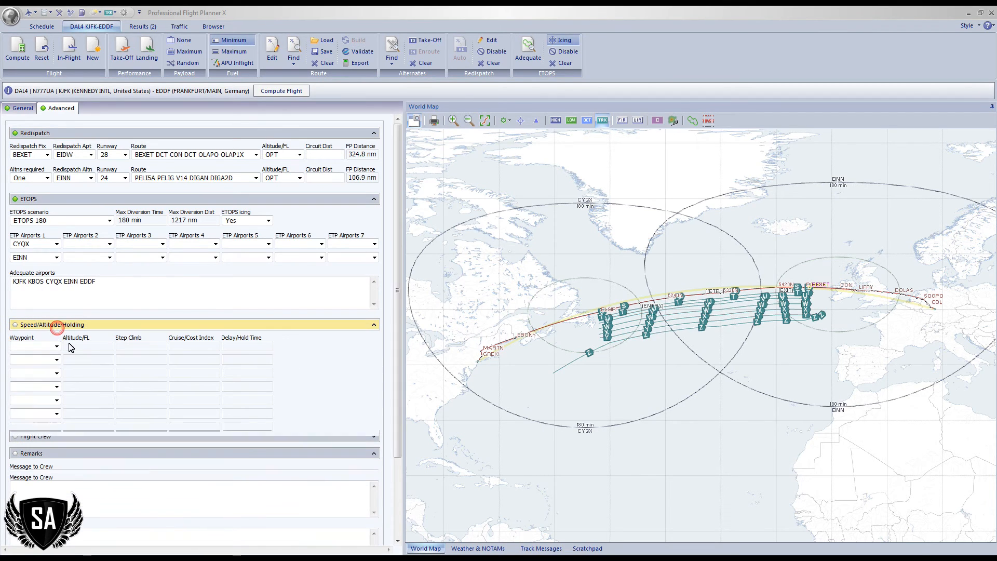
click(56, 346)
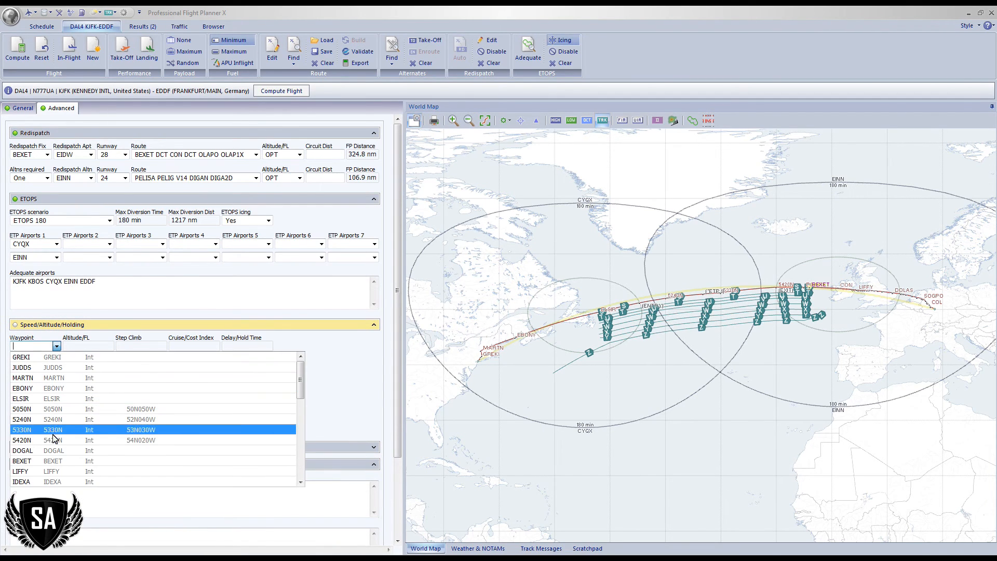
scroll(57, 449, down, 1)
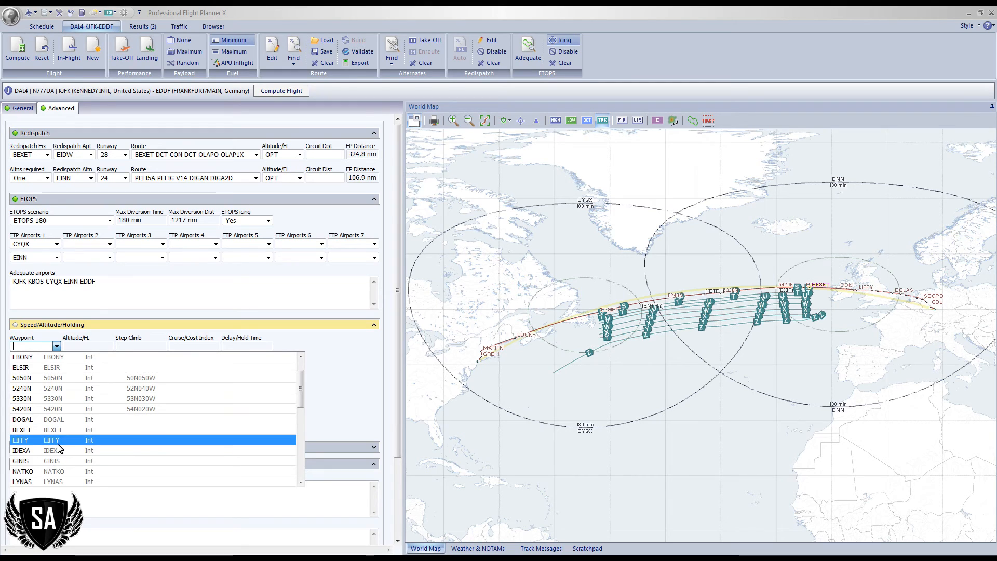
click(52, 367)
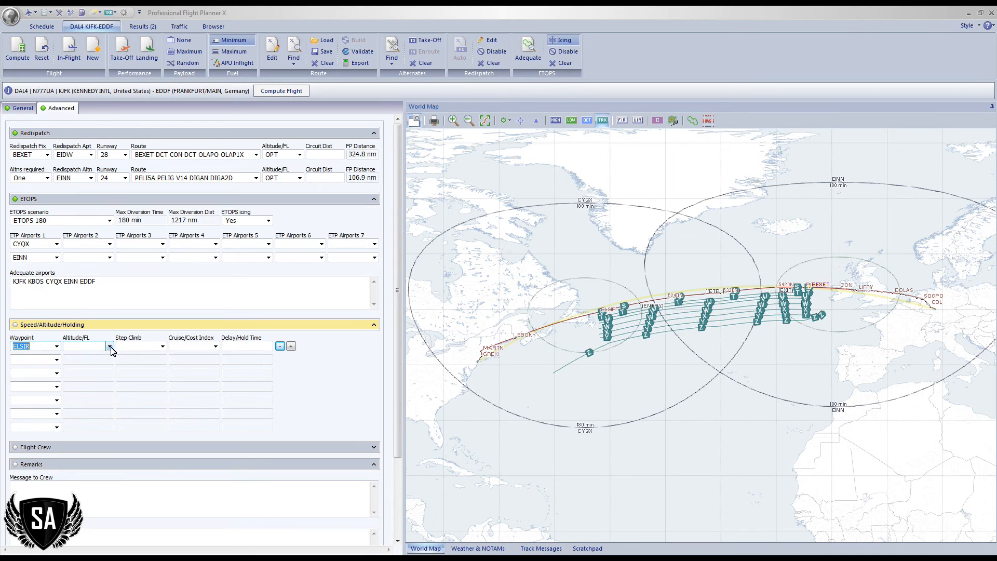
click(92, 350)
text(3)
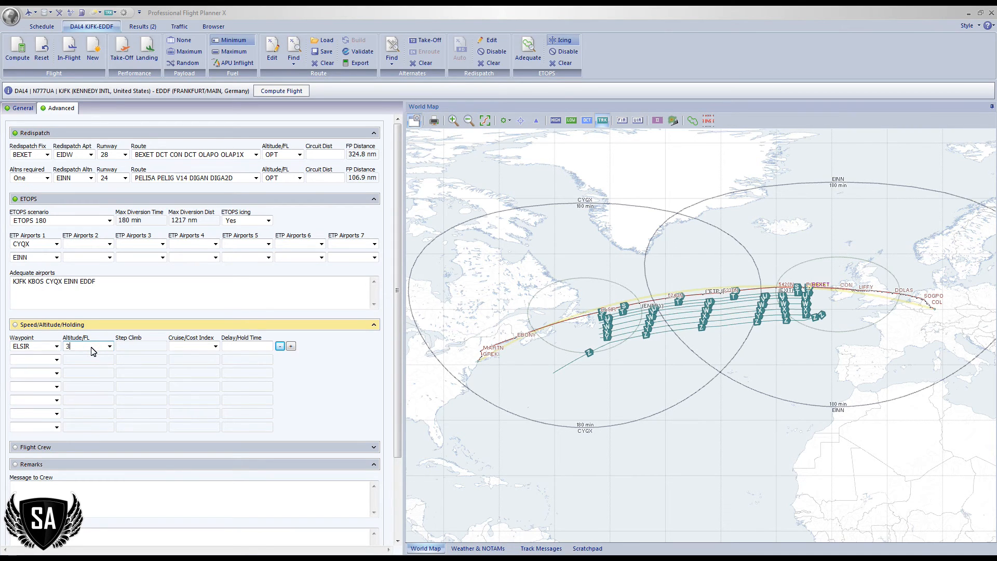
click(175, 346)
click(216, 346)
click(187, 388)
- Add a constraint at waypoint BEXET with optimum altitude and a cruise setting, and compute the flight
click(57, 360)
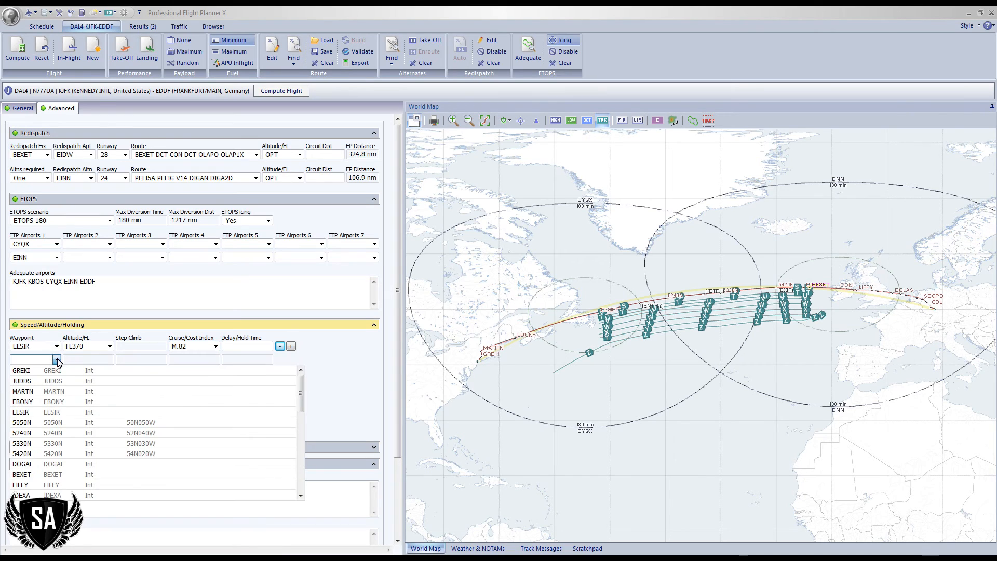
click(59, 476)
click(110, 360)
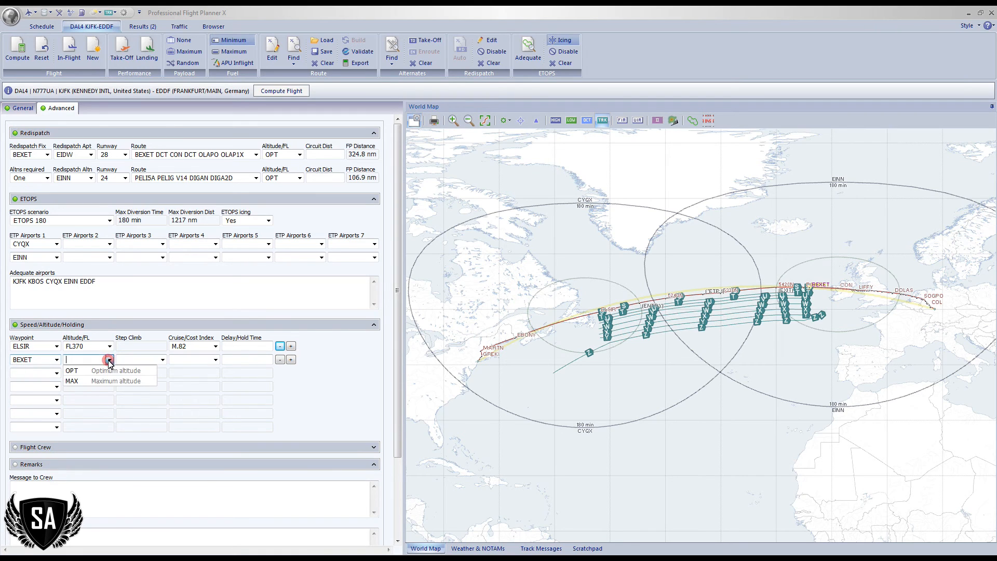
click(103, 370)
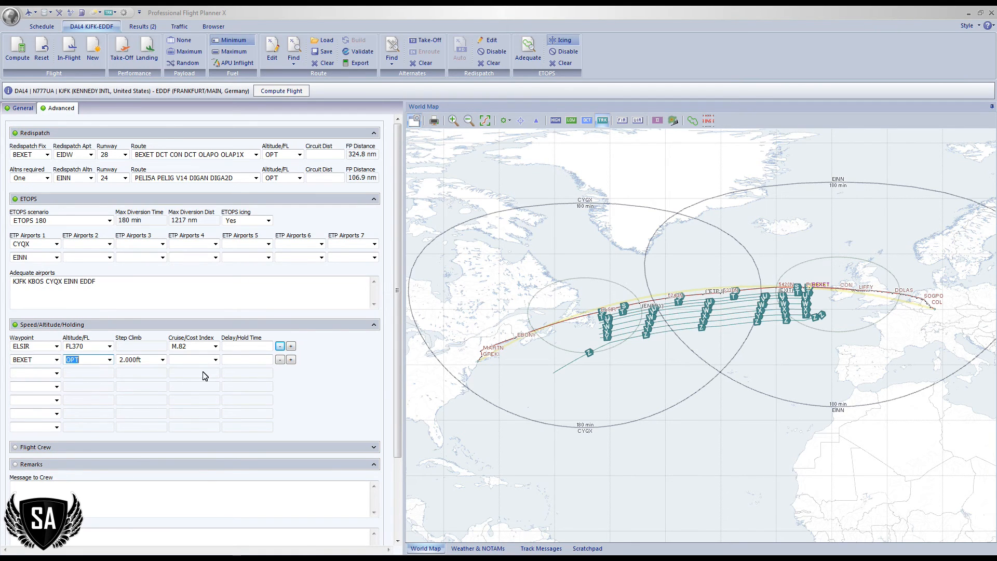
click(191, 362)
text(1)
click(281, 93)
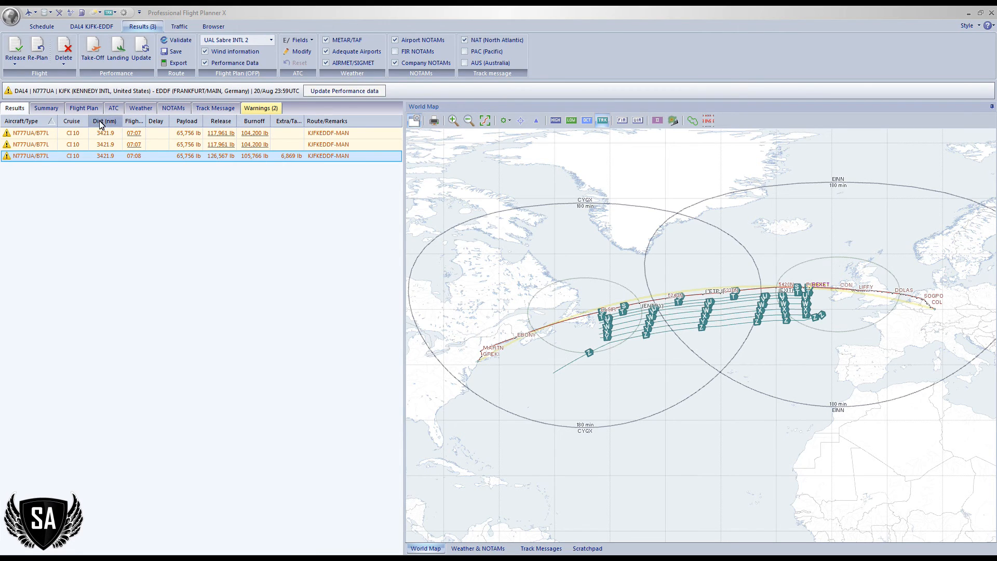
- Display the newly computed flight plan in the PFPX format
click(85, 108)
click(265, 47)
click(233, 62)
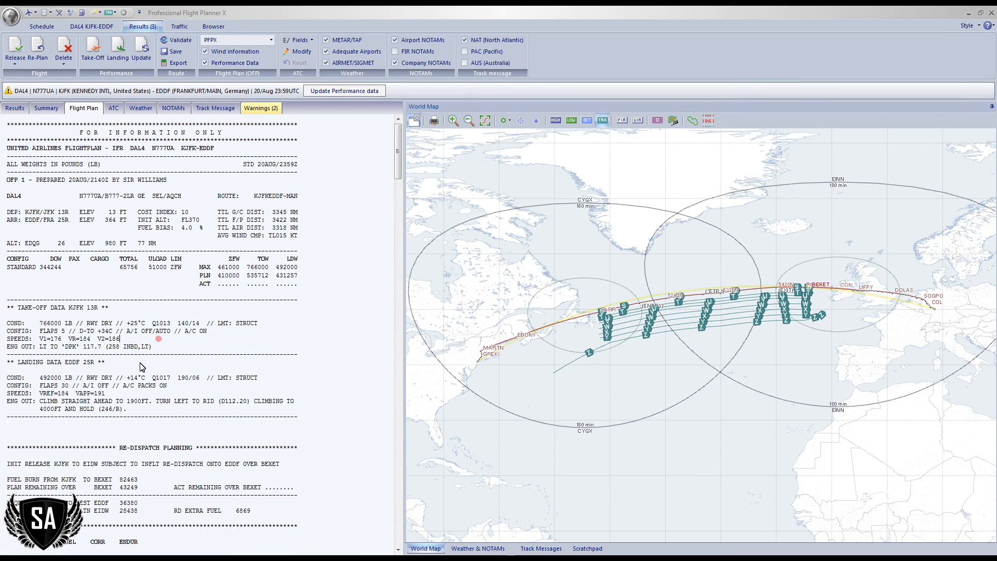
- Examine the redispatch extra fuel, fuel table, ETOPS critical fuel summary and ATC route in the new flight plan
scroll(135, 374, down, 9)
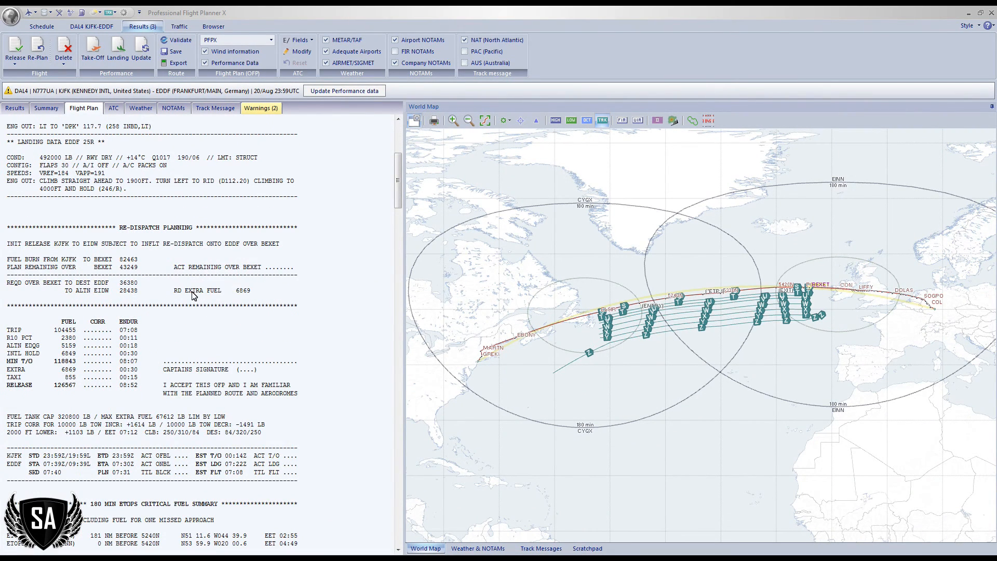
click(237, 292)
drag(237, 292, 252, 292)
click(265, 291)
scroll(146, 467, down, 4)
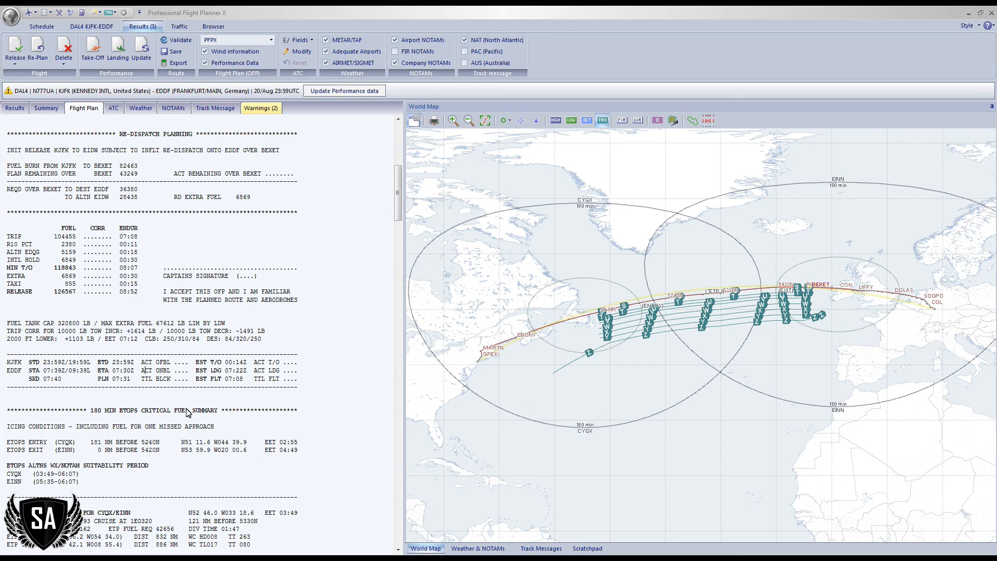
scroll(190, 402, down, 3)
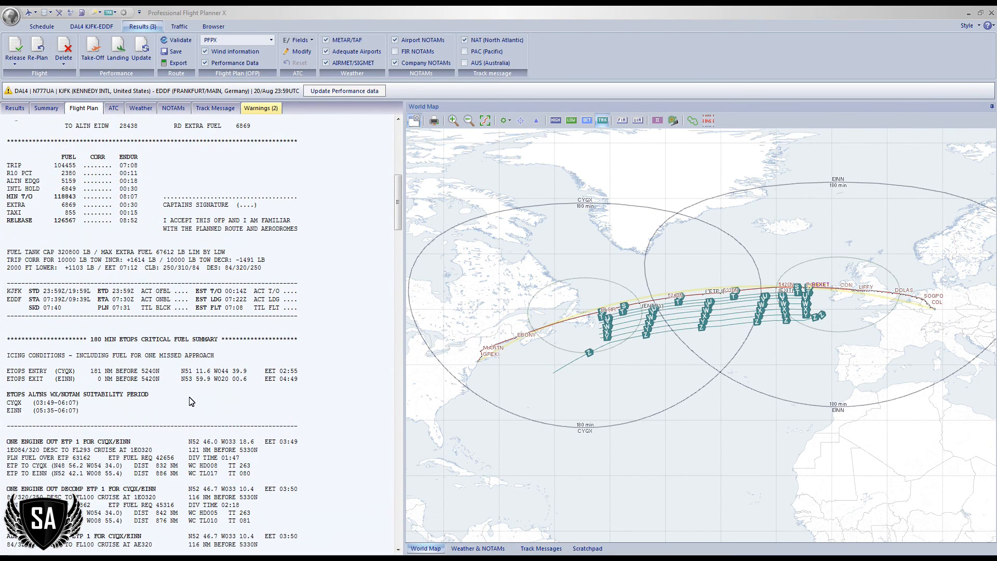
scroll(189, 402, down, 4)
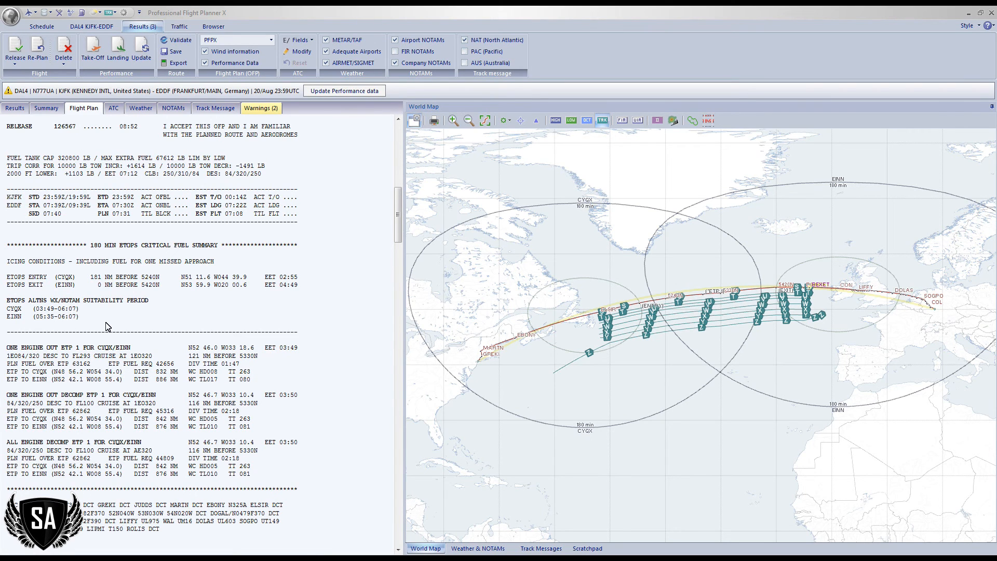
scroll(106, 326, down, 8)
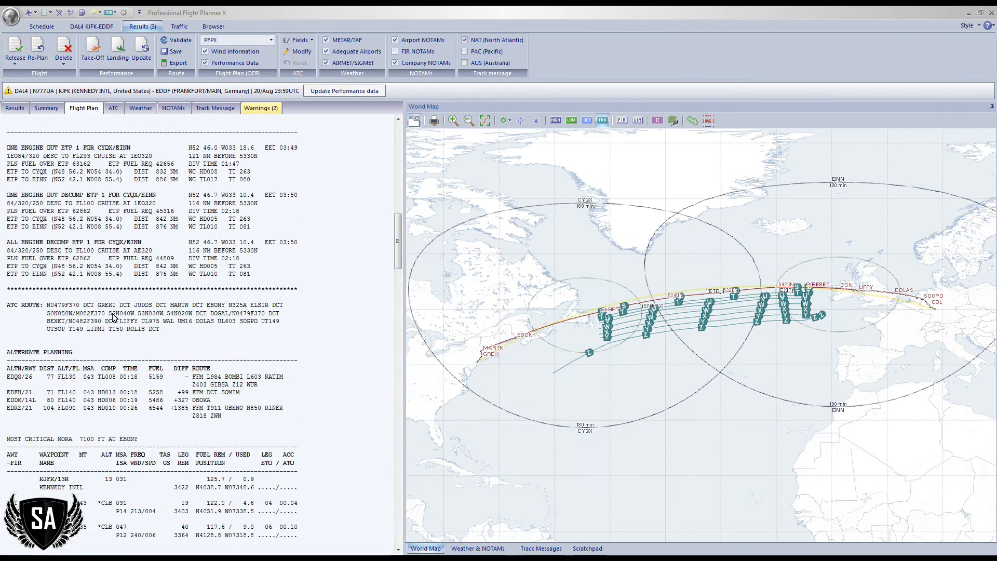
scroll(113, 317, up, 15)
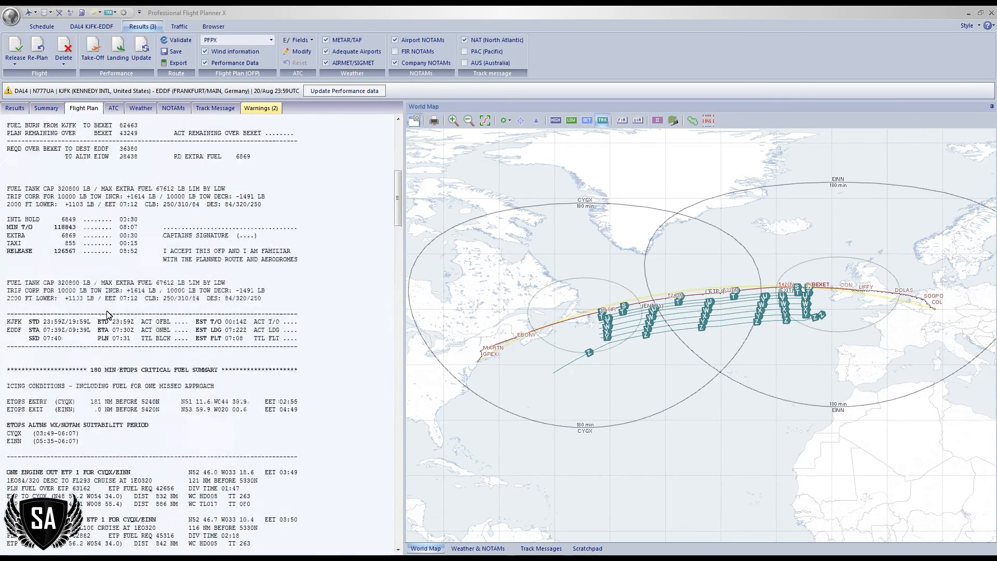
- Update the flight's performance data and check the warnings for the flight plan
click(355, 88)
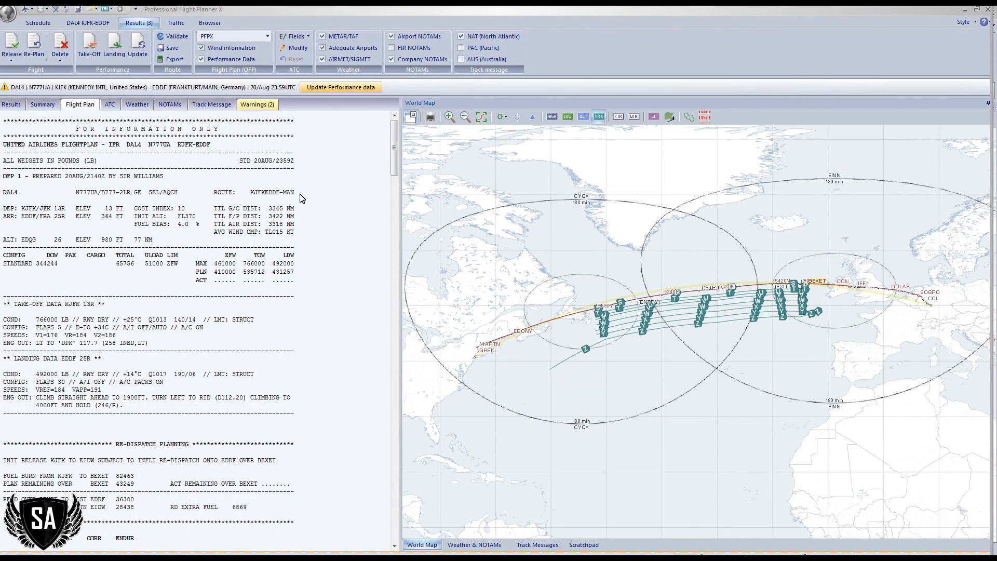
click(485, 381)
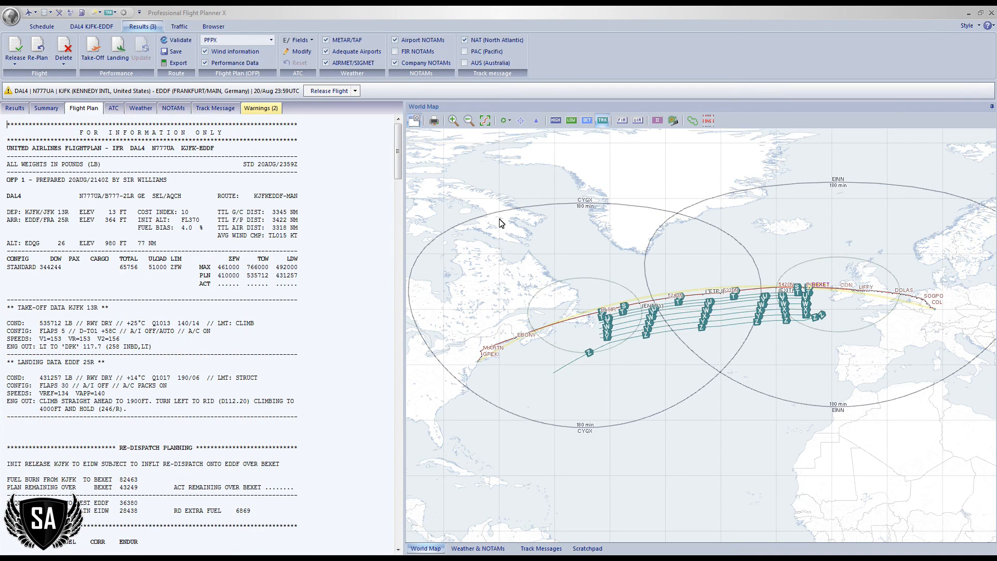
click(256, 108)
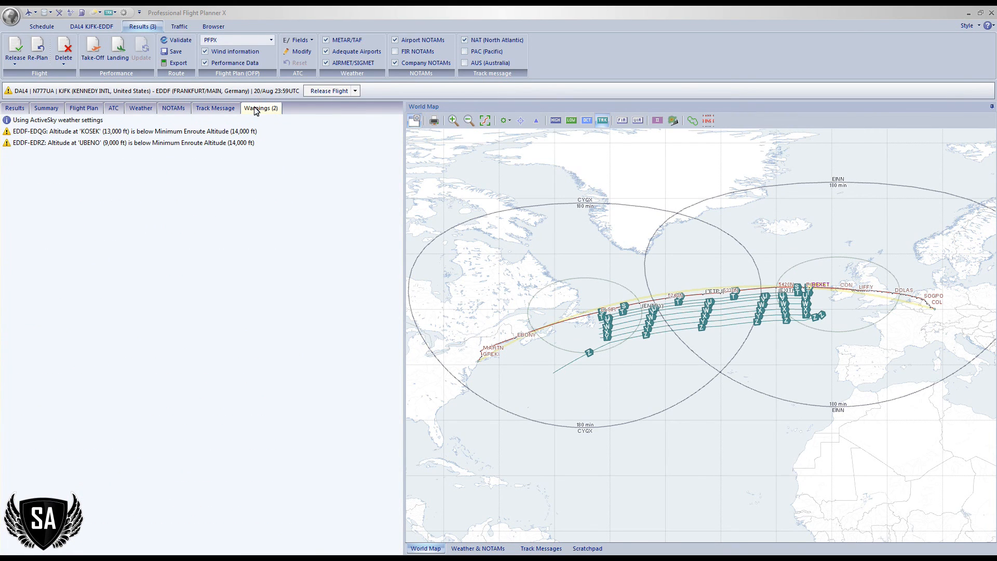
click(48, 109)
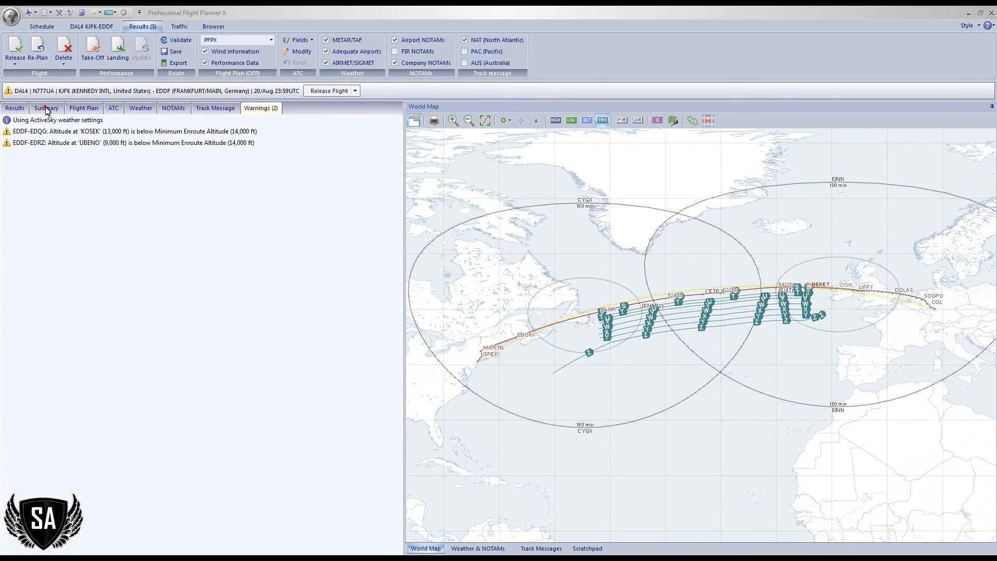
click(91, 113)
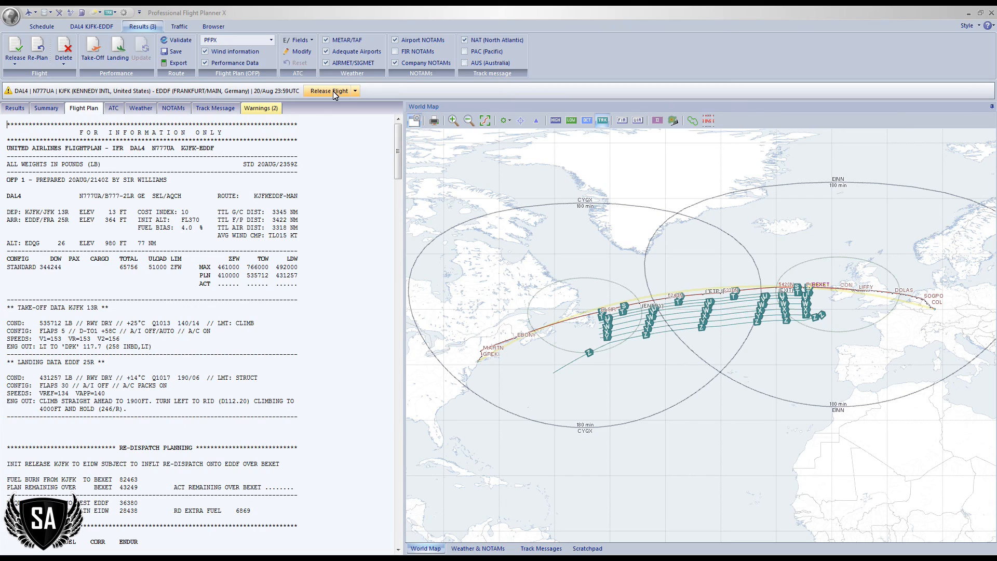
- Apply take-off performance for KJFK runway 13R, calculate and apply landing performance for EDDF runway 25R, and update the performance data
click(97, 53)
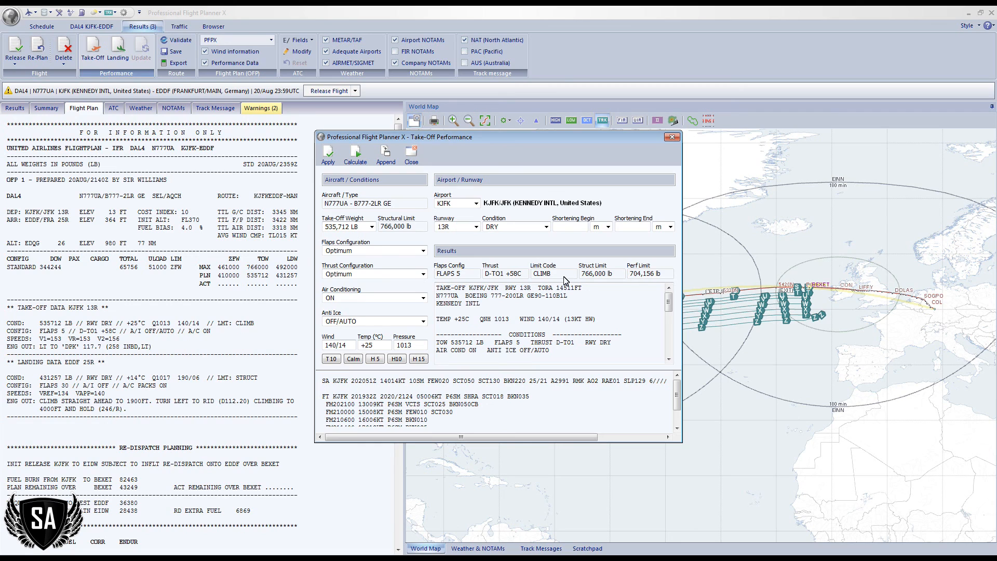
click(328, 155)
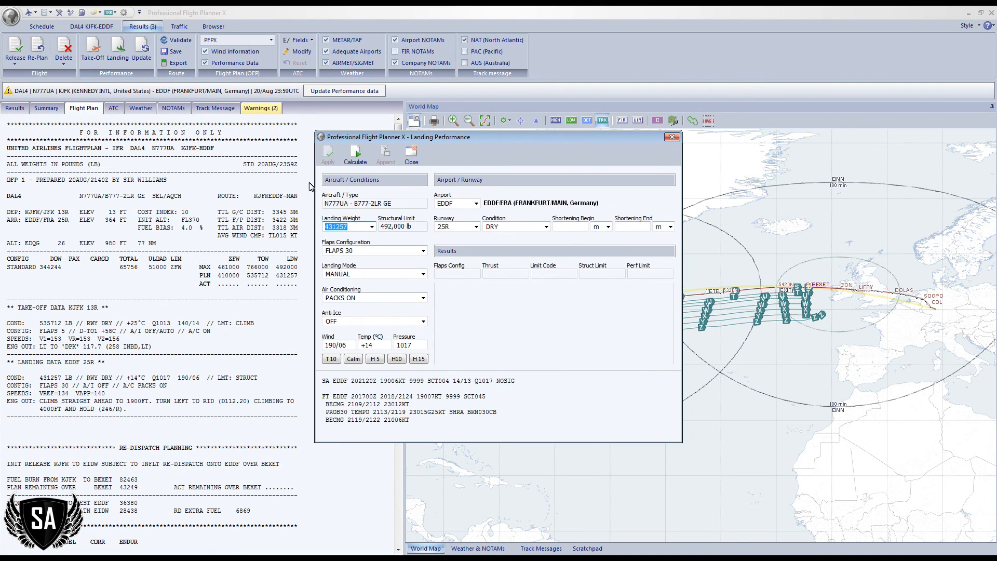
click(356, 158)
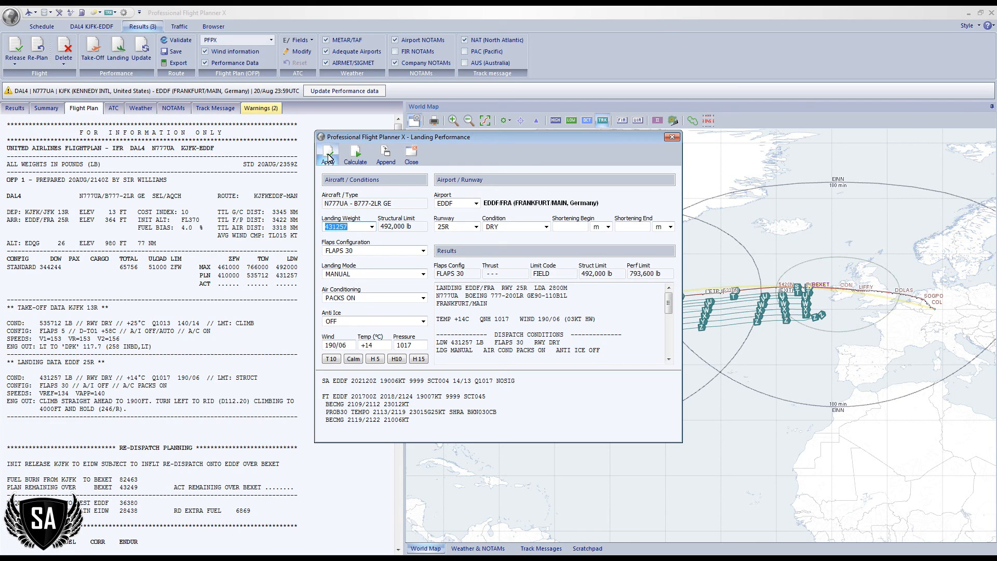
click(328, 154)
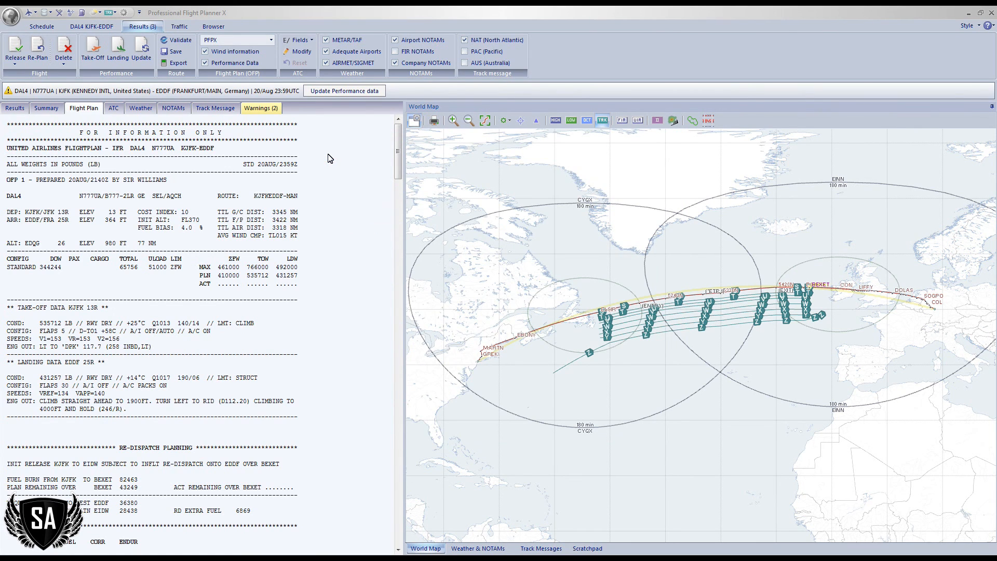
click(340, 92)
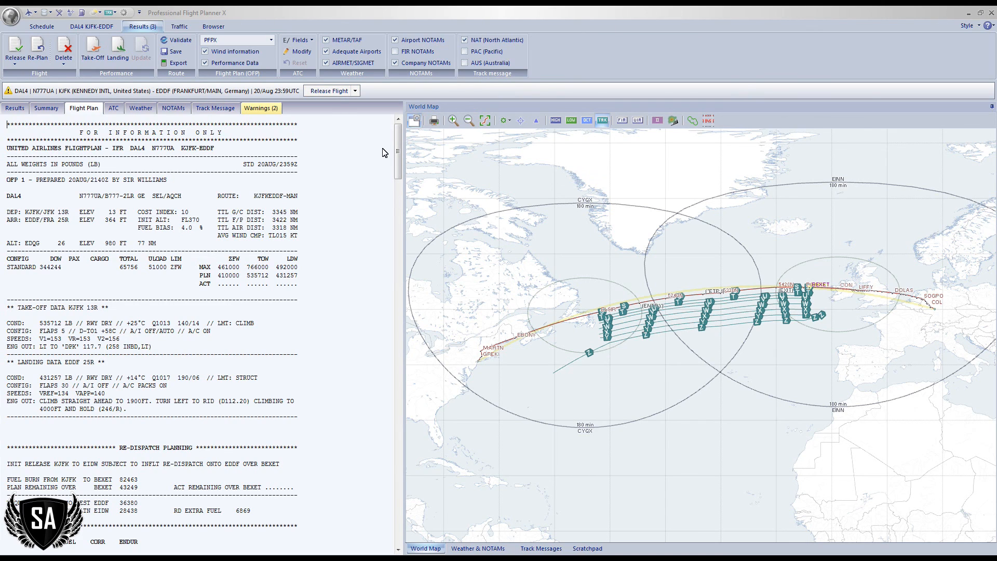
- Release flight DAL4 with its warnings accepted and look over the services the briefing package can be sent to
click(328, 93)
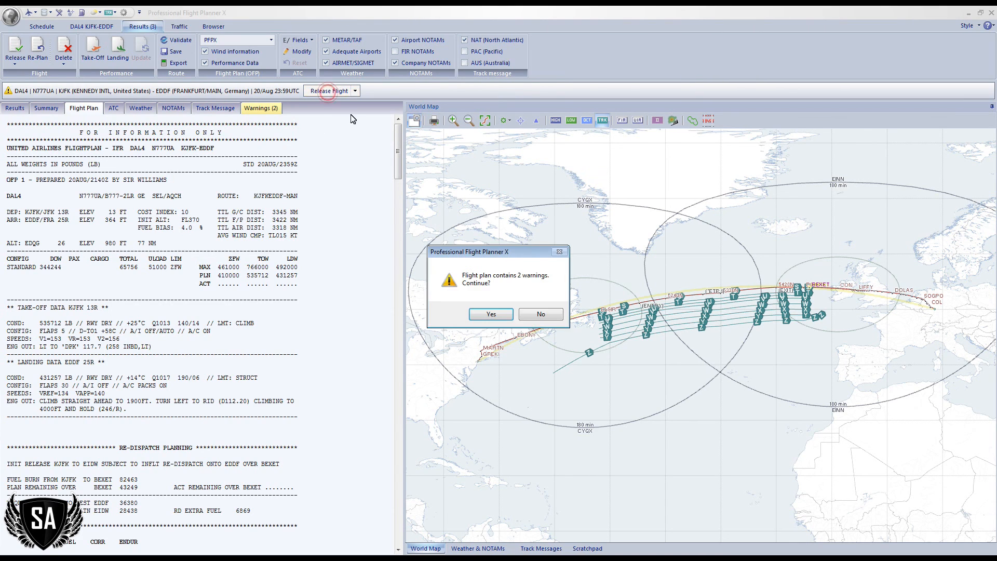
click(492, 316)
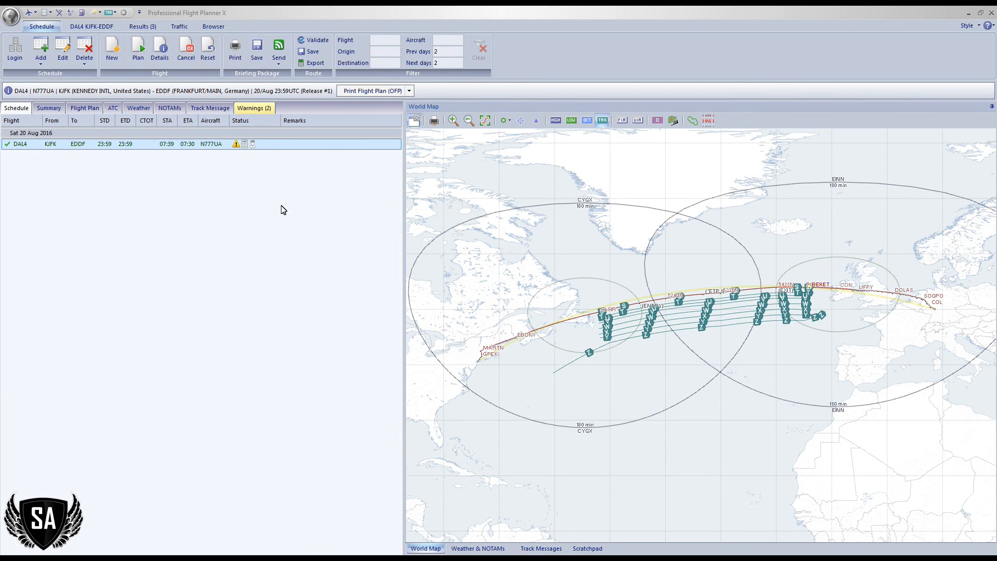
click(279, 50)
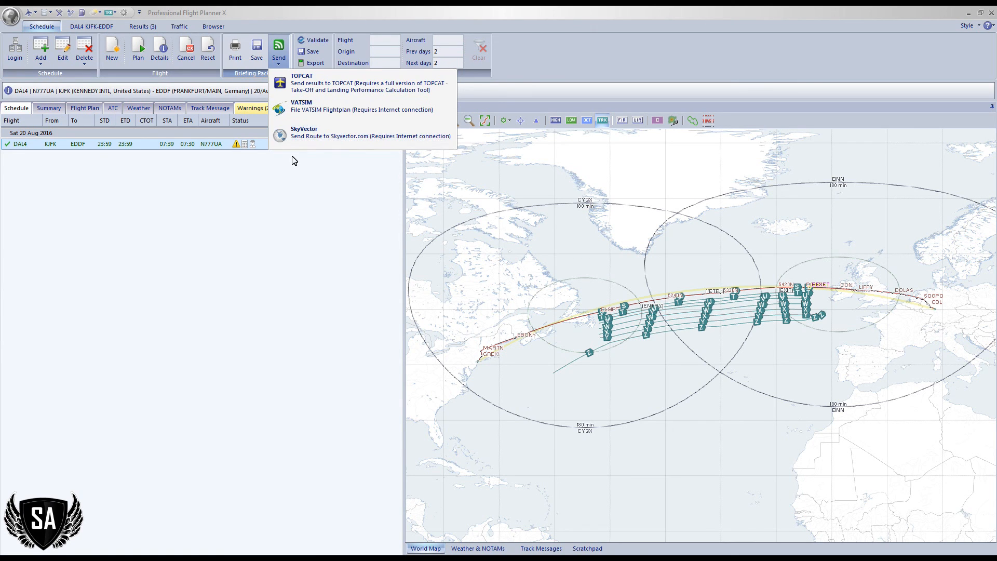
click(287, 185)
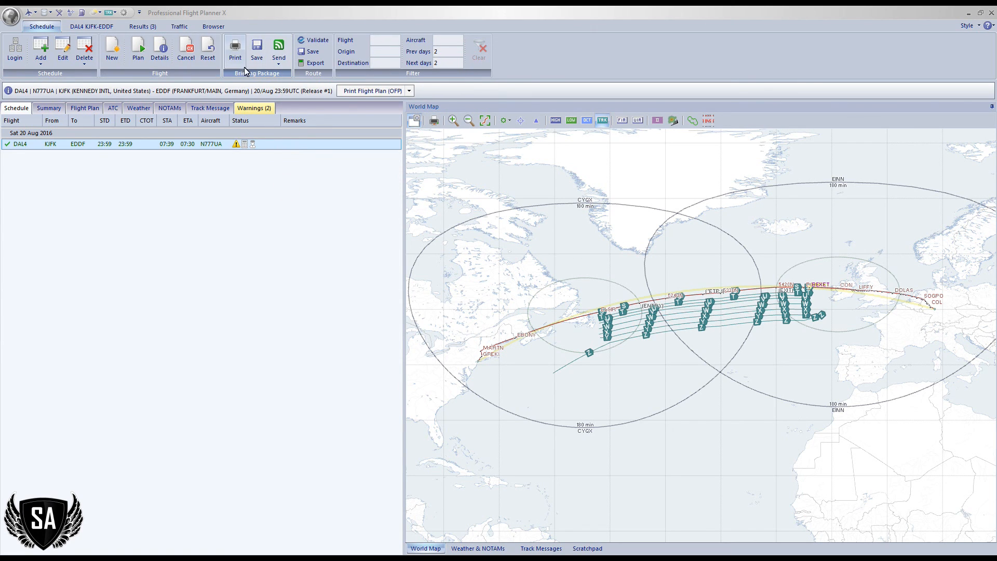